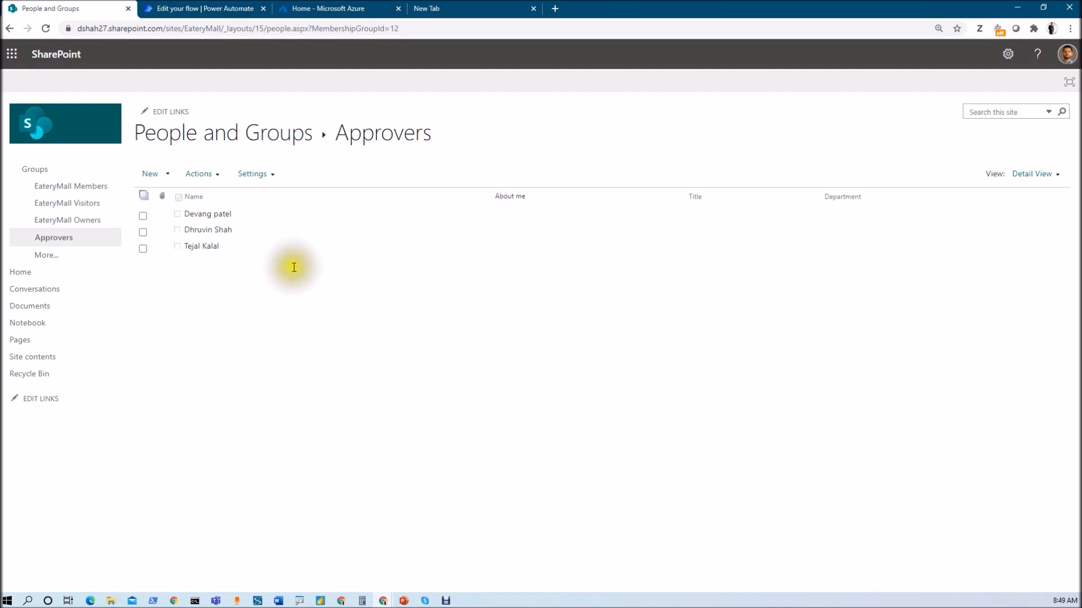
# Review the members of the Approvers group in SharePoint and the actions of the Power Automate flow that retrieves group users.
pyautogui.click(228, 7)
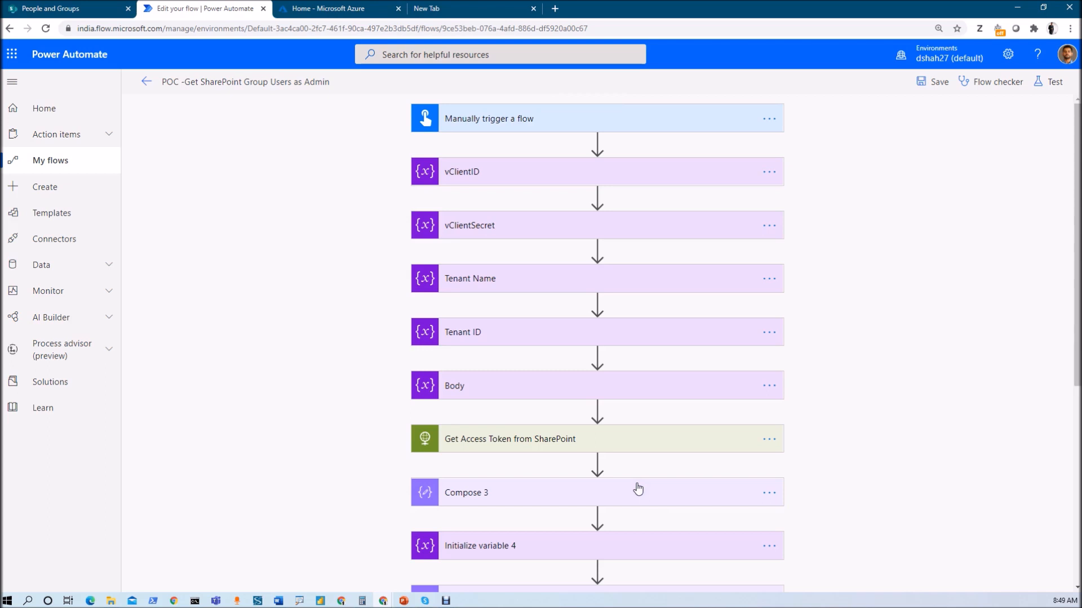
pyautogui.click(76, 8)
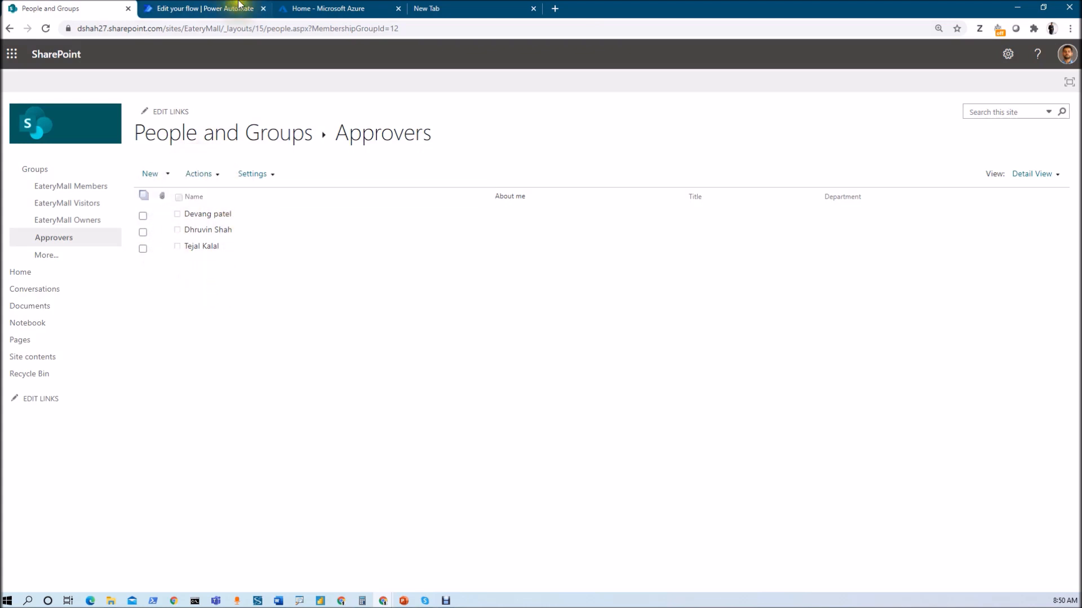
pyautogui.click(221, 10)
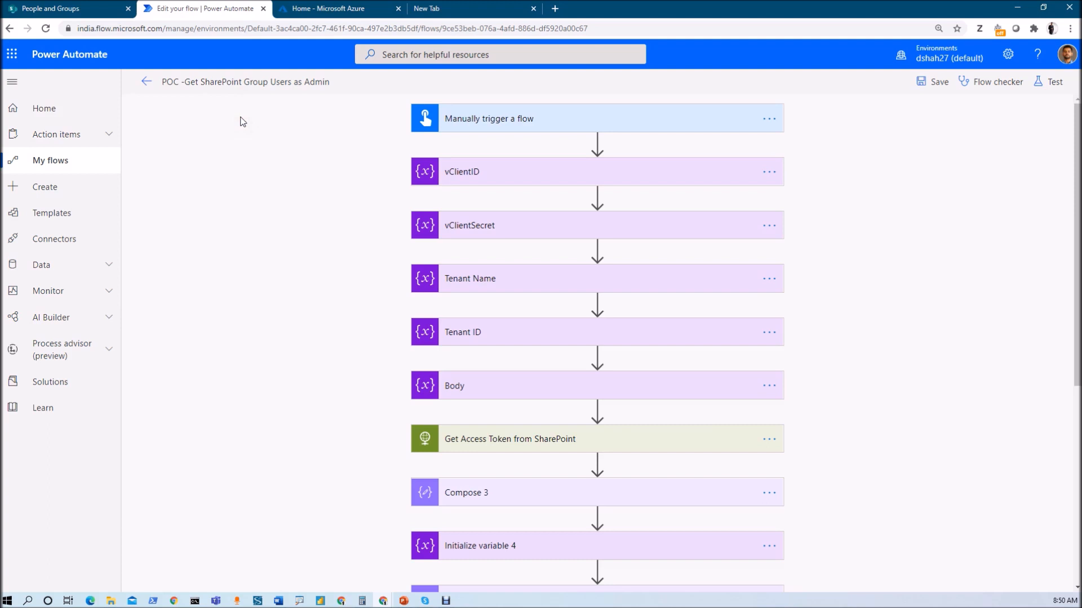
pyautogui.click(72, 9)
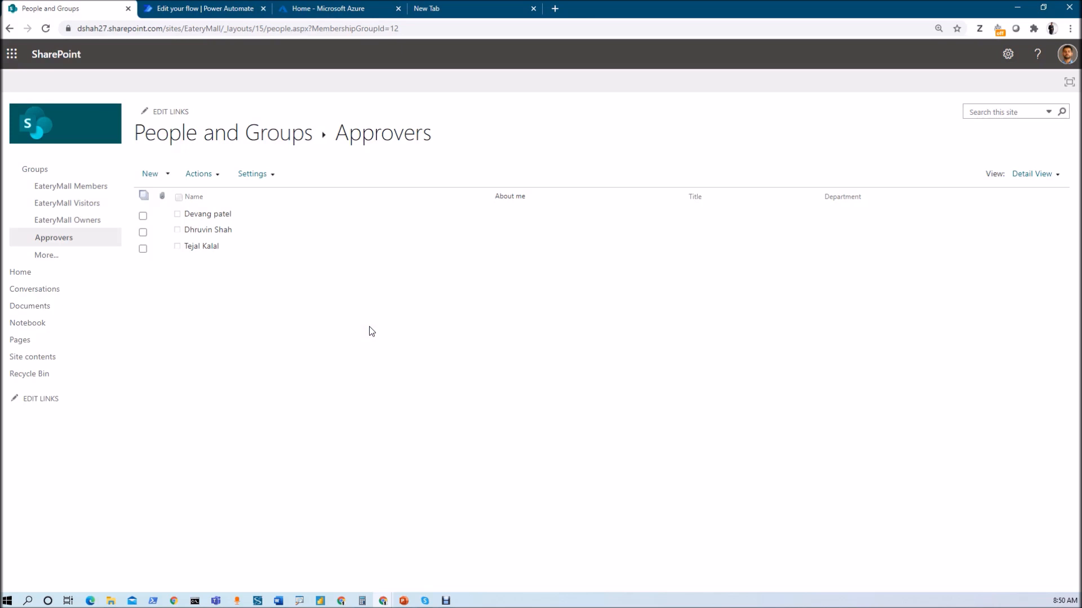
pyautogui.click(186, 9)
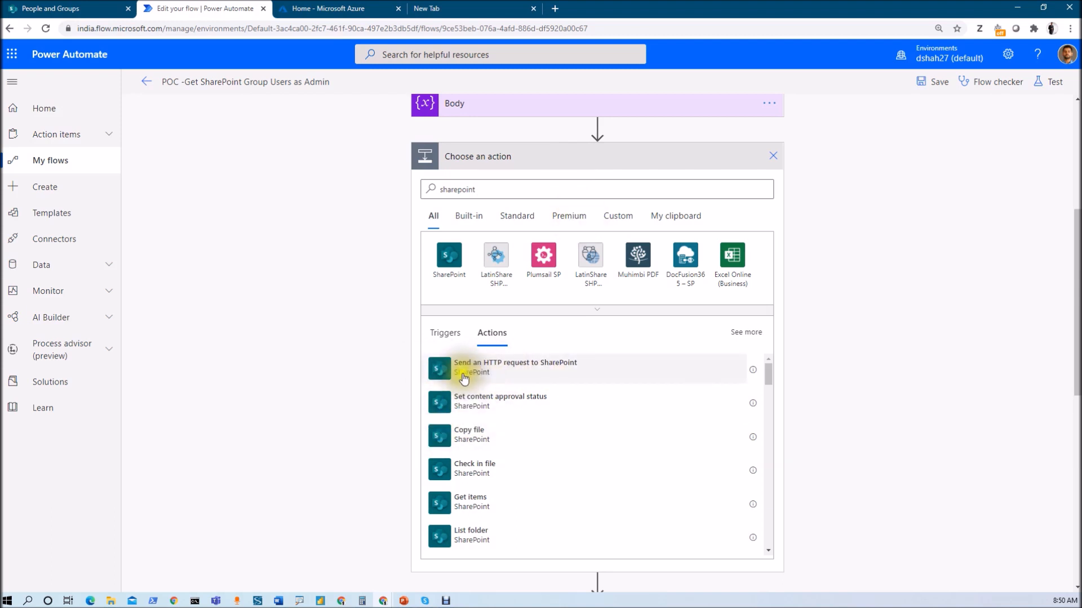
# Add a Send an HTTP request to SharePoint action after the Body variable and view its available connections.
pyautogui.click(515, 375)
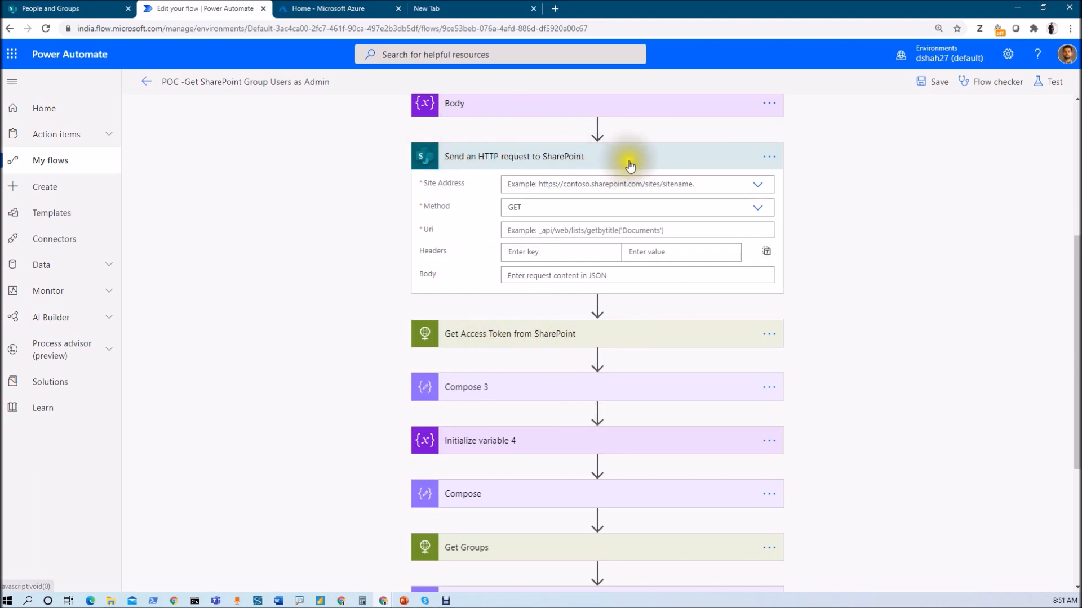
pyautogui.click(770, 158)
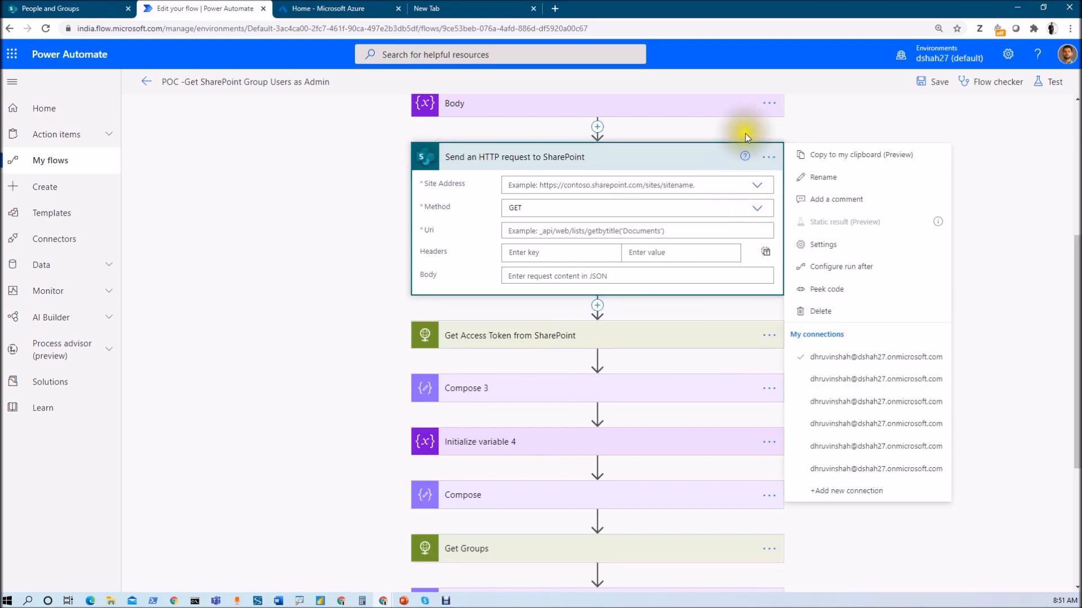
pyautogui.click(745, 156)
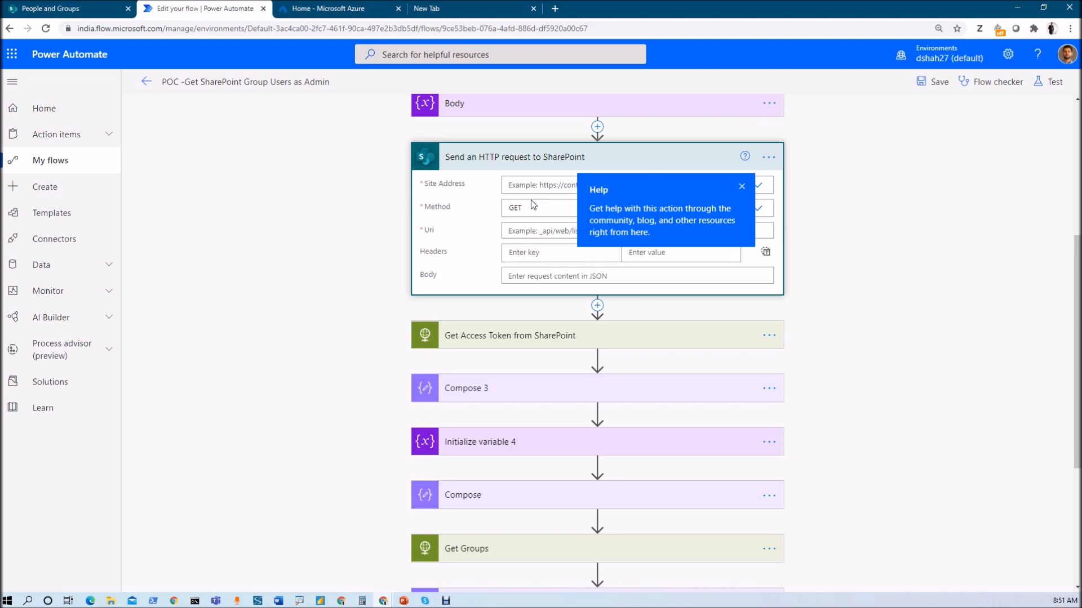
# Delete the Send an HTTP request to SharePoint action from the flow.
pyautogui.click(768, 160)
pyautogui.click(811, 310)
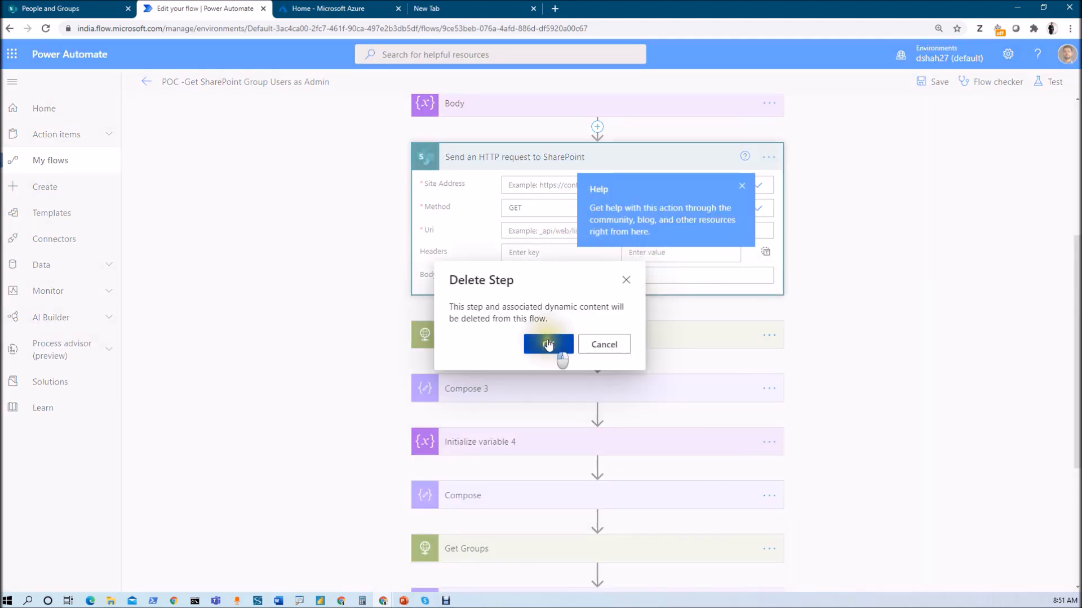
pyautogui.click(557, 346)
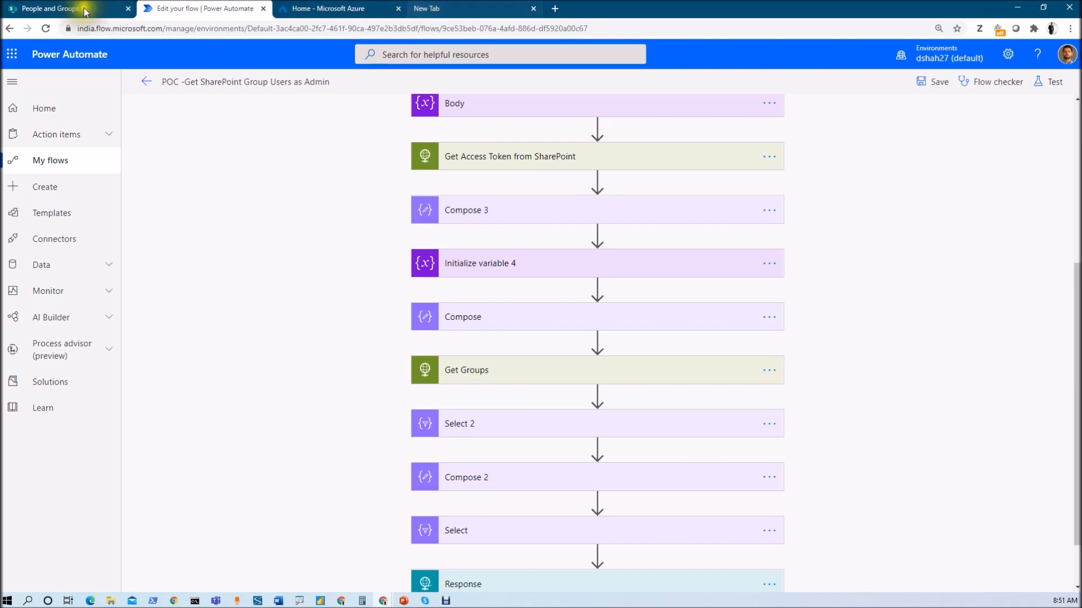
# Duplicate the SharePoint People and Groups page and open the EateryMall site's home page in the copy.
pyautogui.click(66, 12)
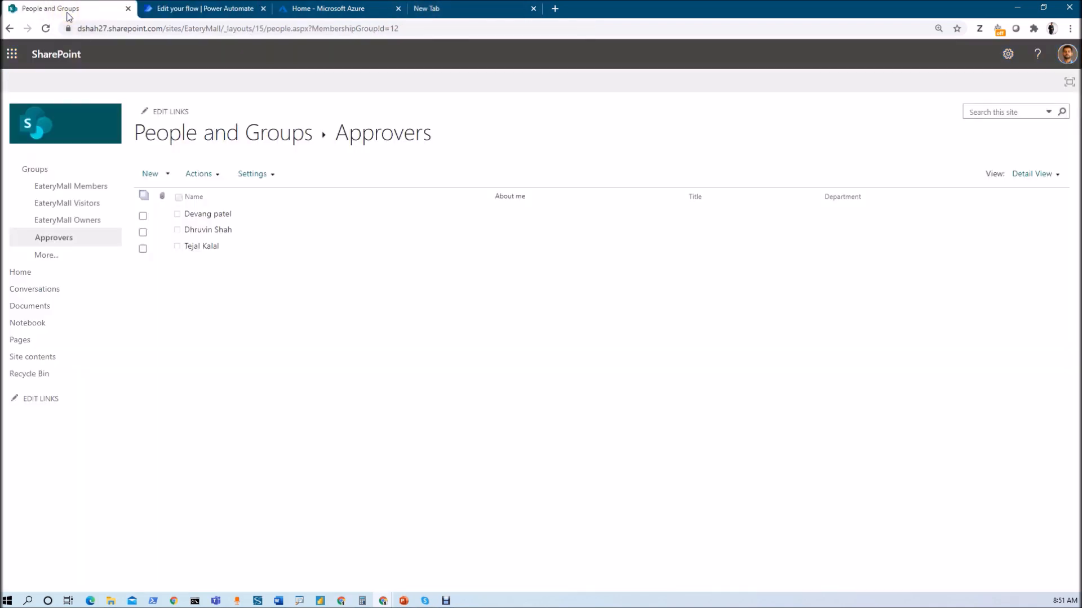
pyautogui.rightClick(67, 16)
pyautogui.click(94, 83)
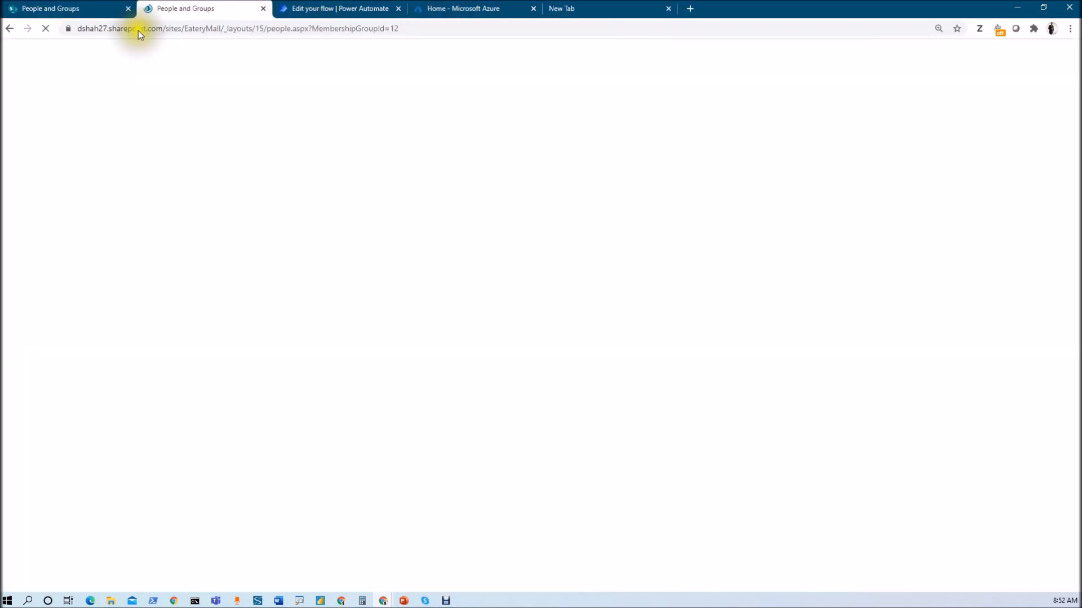
pyautogui.moveTo(224, 28); pyautogui.dragTo(594, 29)
pyautogui.press('BackSpace')
pyautogui.press('Return')
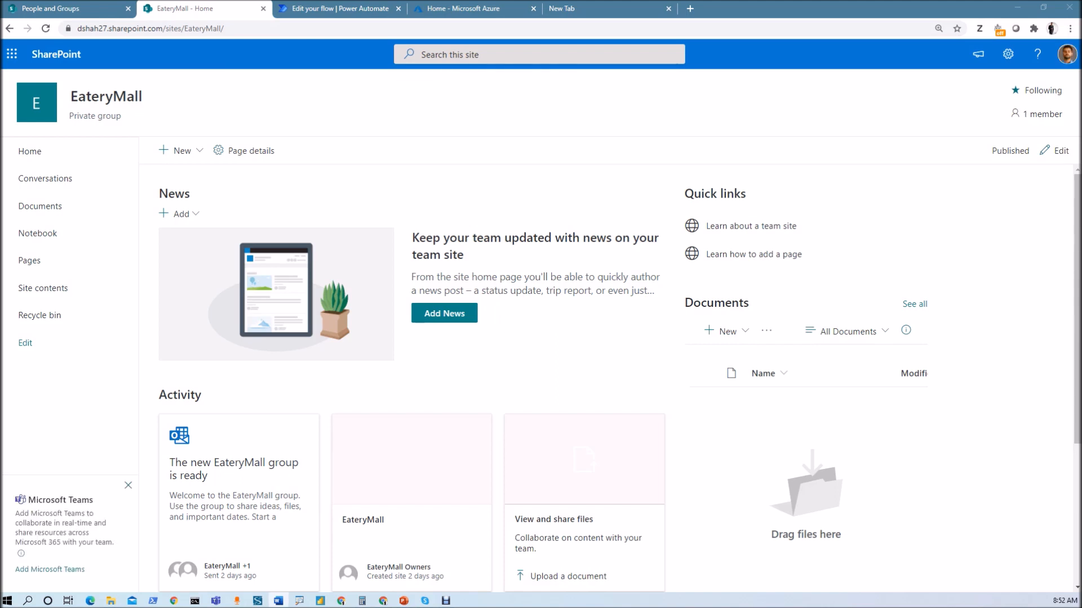
# Extend the EateryMall site address with _layouts/15/appregnew.aspx.
pyautogui.click(261, 27)
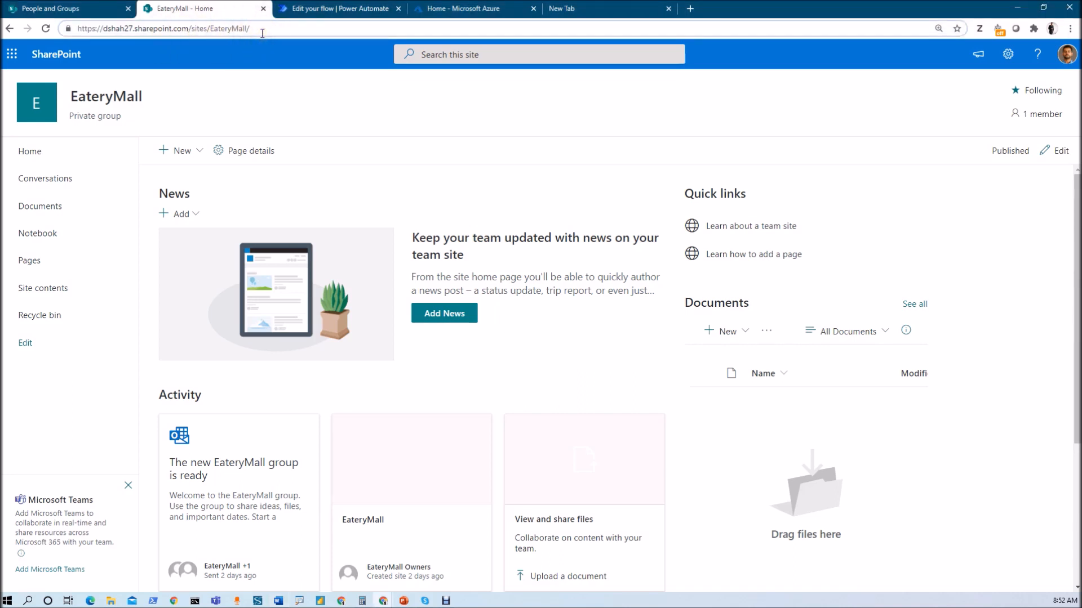
pyautogui.write('layouts/15/appregnew.aspx')
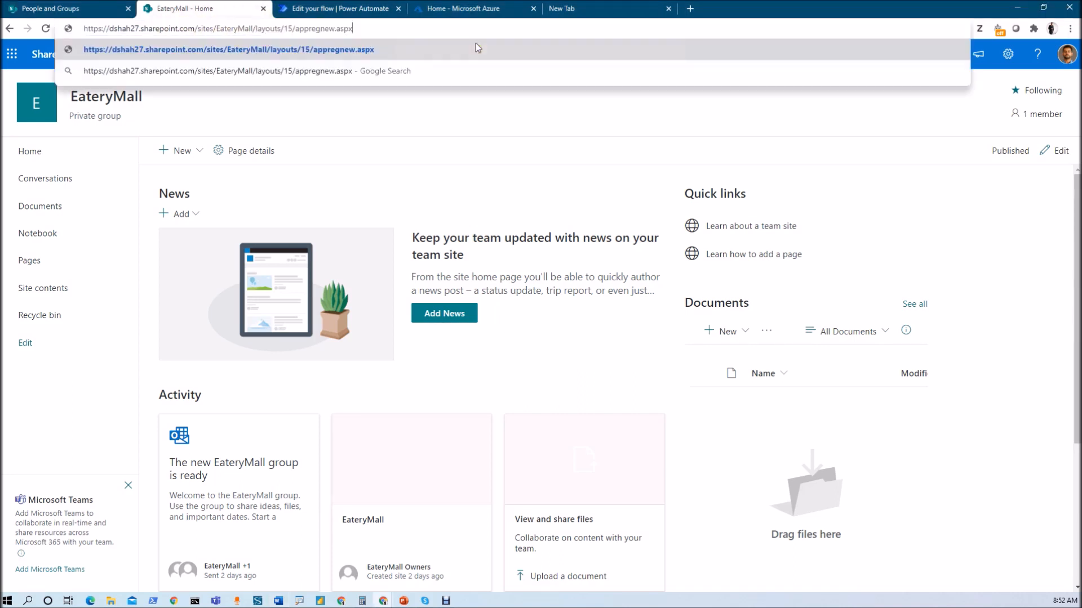
pyautogui.click(253, 29)
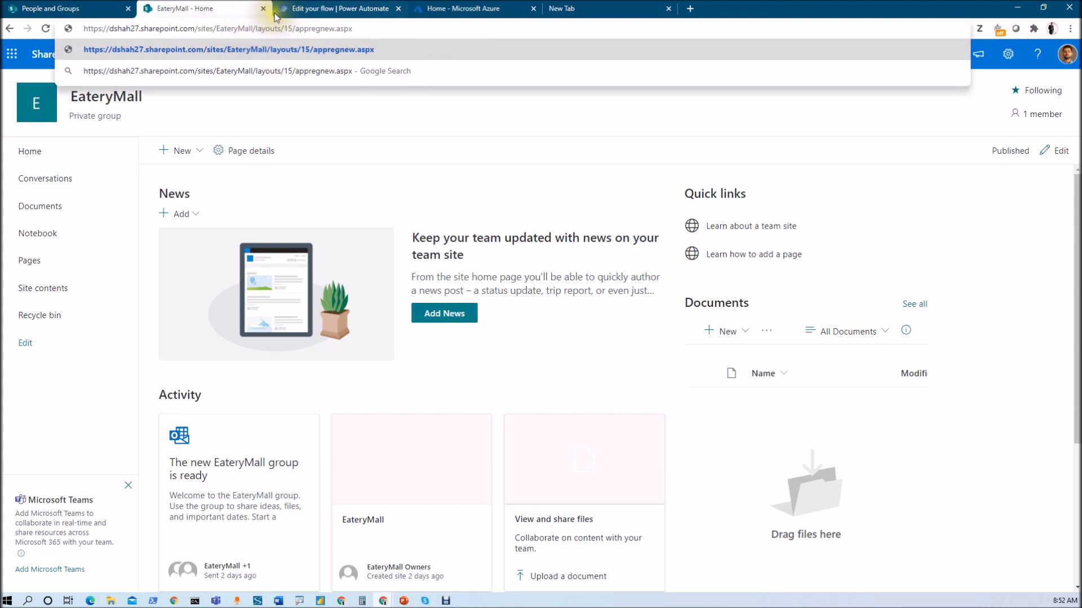
pyautogui.write('_')
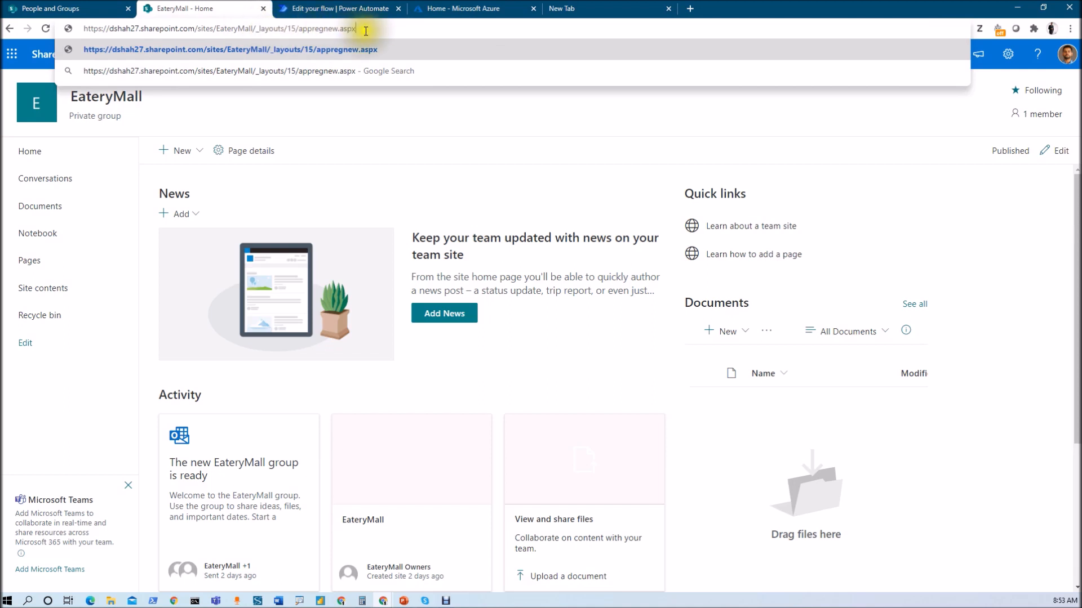
# Copy the full app registration address into Notepad and highlight its _layouts/15/appregnew.aspx part.
pyautogui.hotkey('ctrl', 'a')
pyautogui.hotkey('alt', 'Tab')
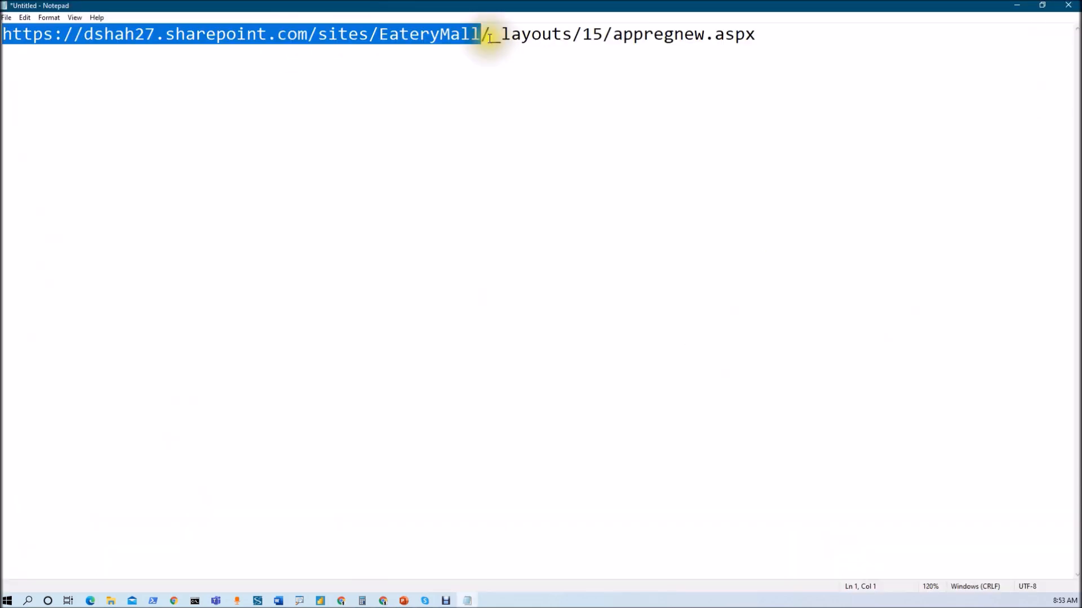
pyautogui.moveTo(490, 35); pyautogui.dragTo(758, 44)
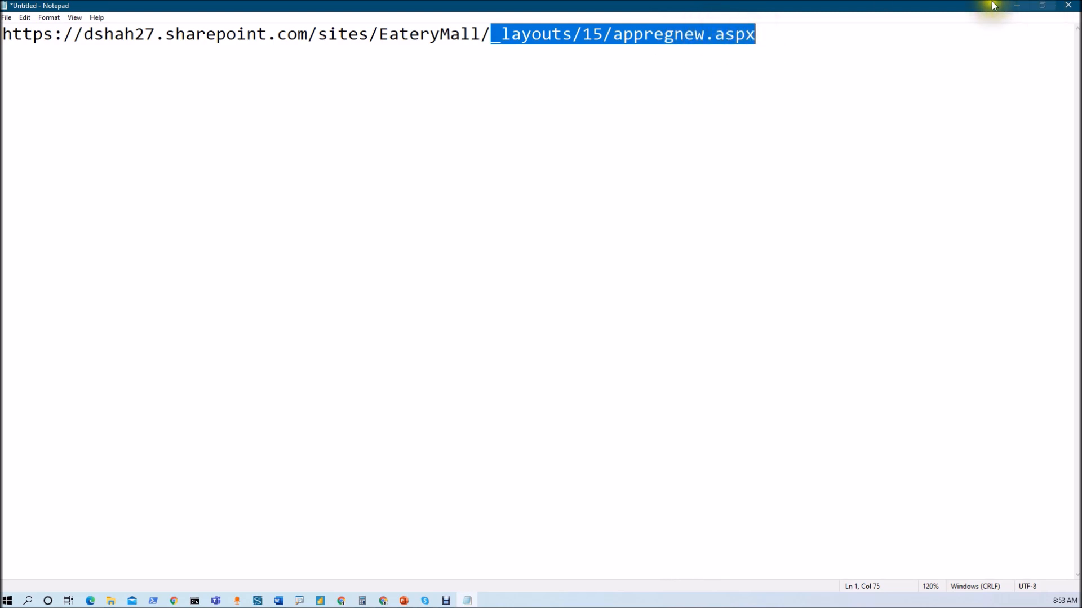
pyautogui.click(1014, 8)
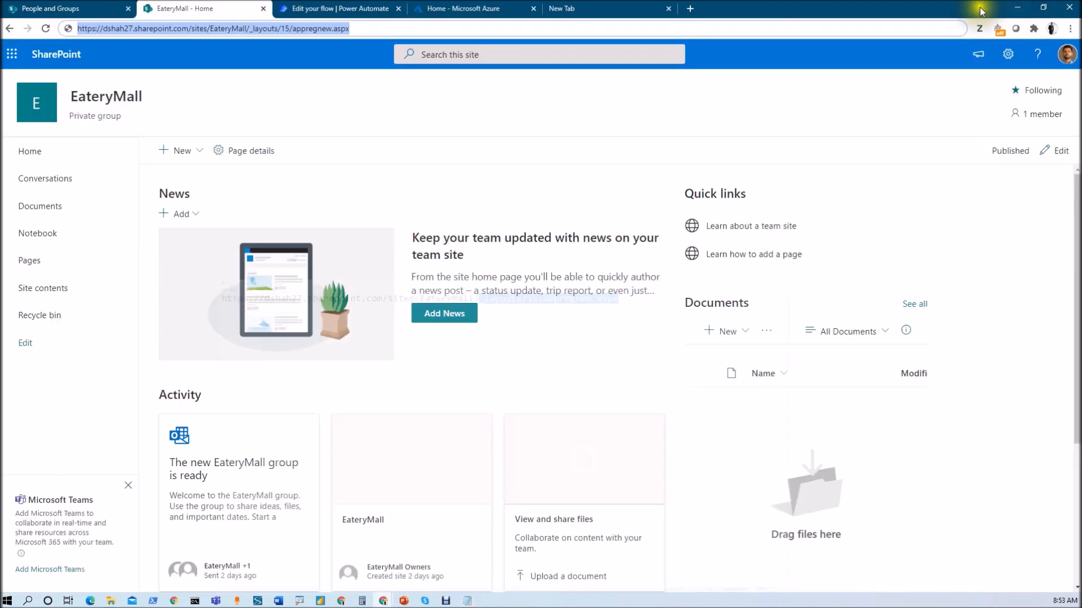
# Load the site's app registration page and generate a client ID and a client secret.
pyautogui.click(392, 29)
pyautogui.press('Return')
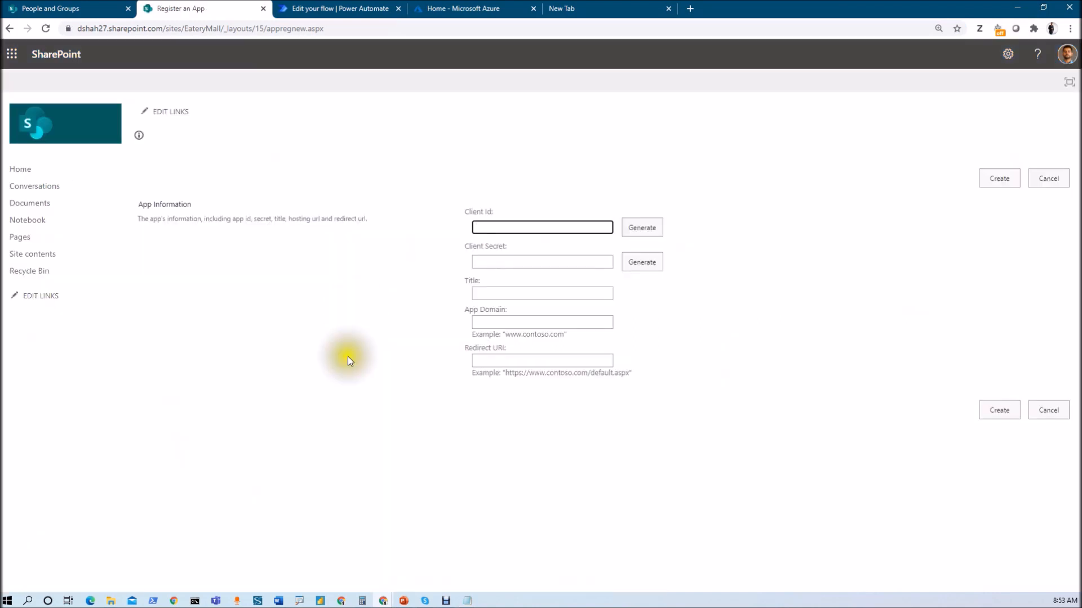
pyautogui.hotkey('ctrl', '+')
pyautogui.hotkey('ctrl', '+')
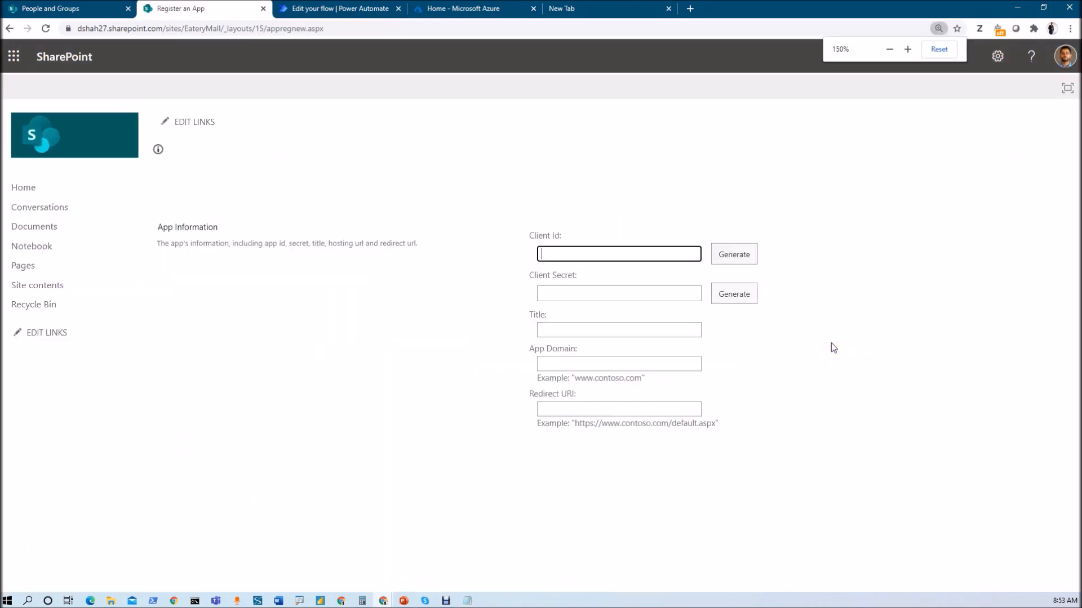
pyautogui.scroll(-1, 763, 329)
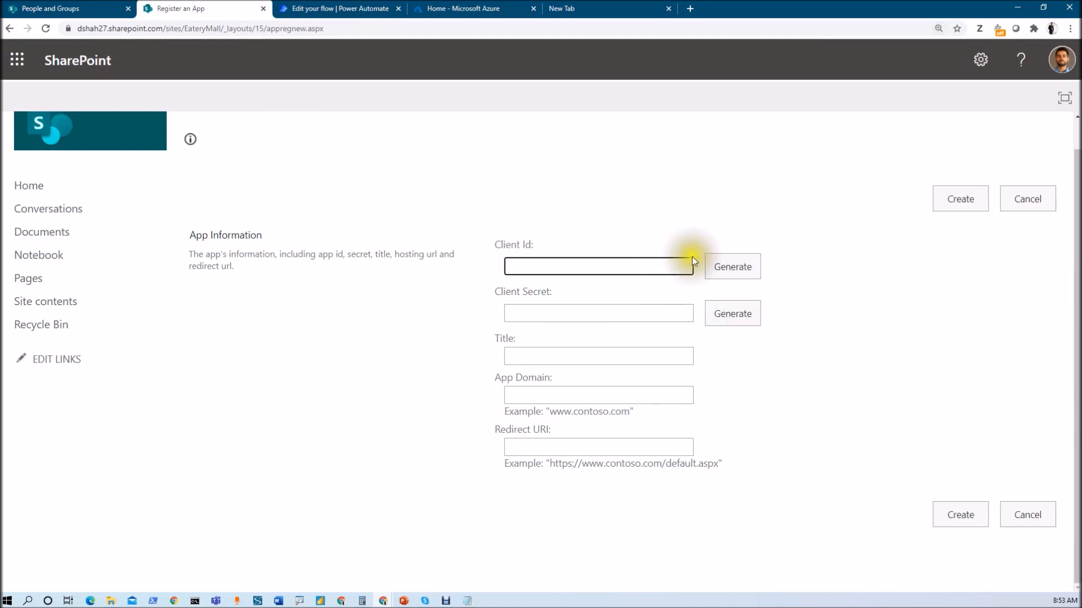
pyautogui.click(742, 267)
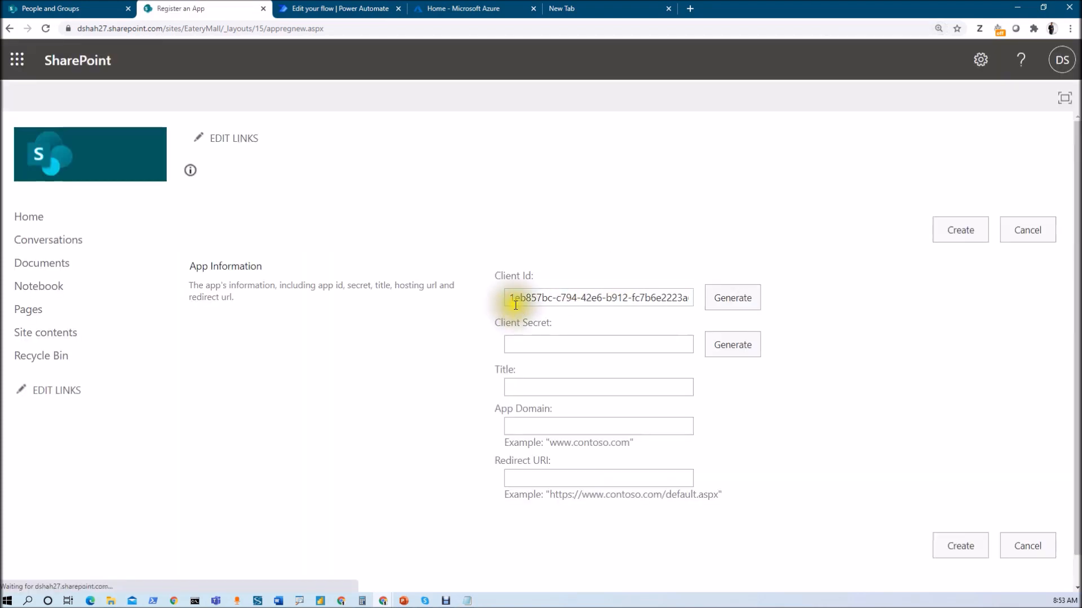
pyautogui.click(732, 350)
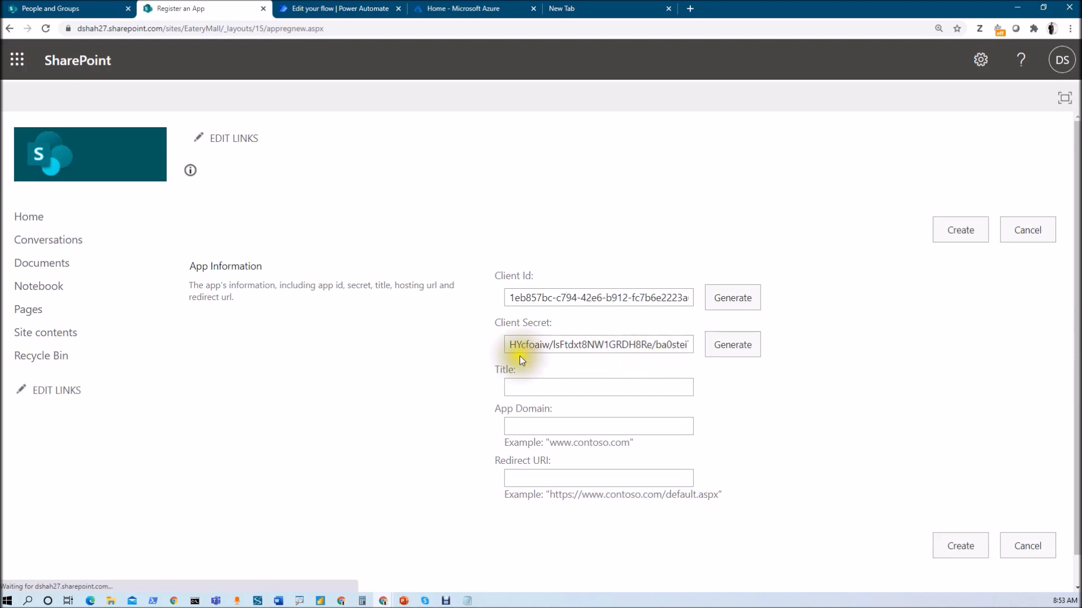
pyautogui.click(536, 385)
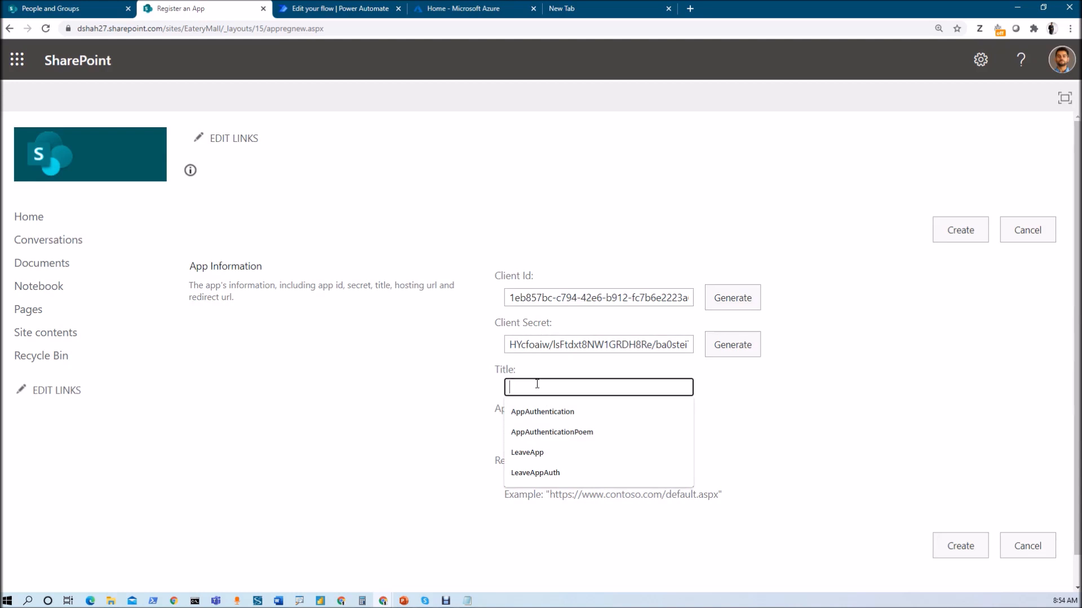
pyautogui.write('Eat')
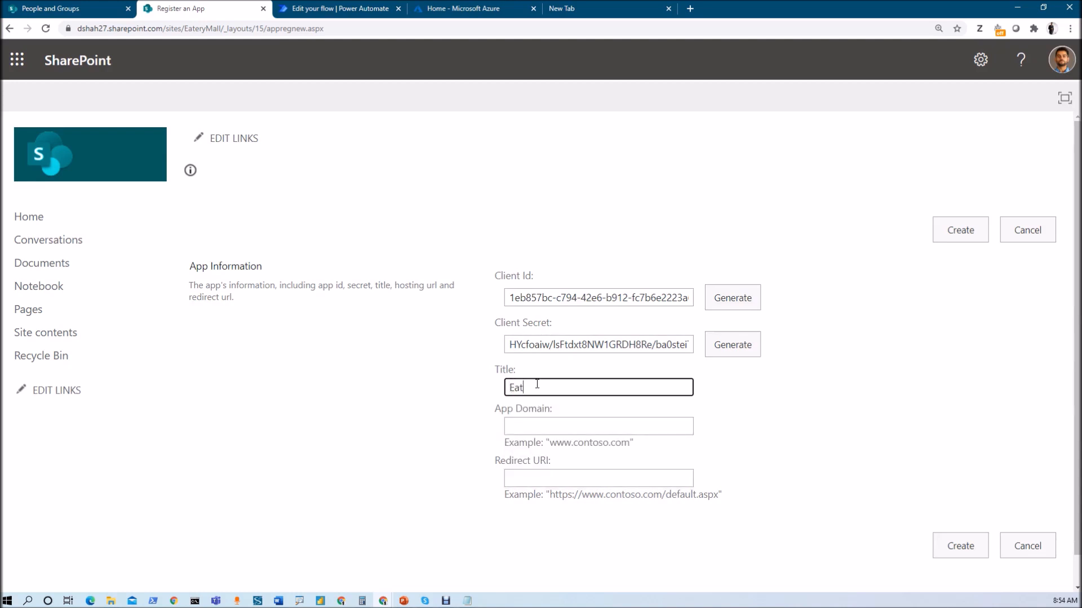
pyautogui.write('eryApp')
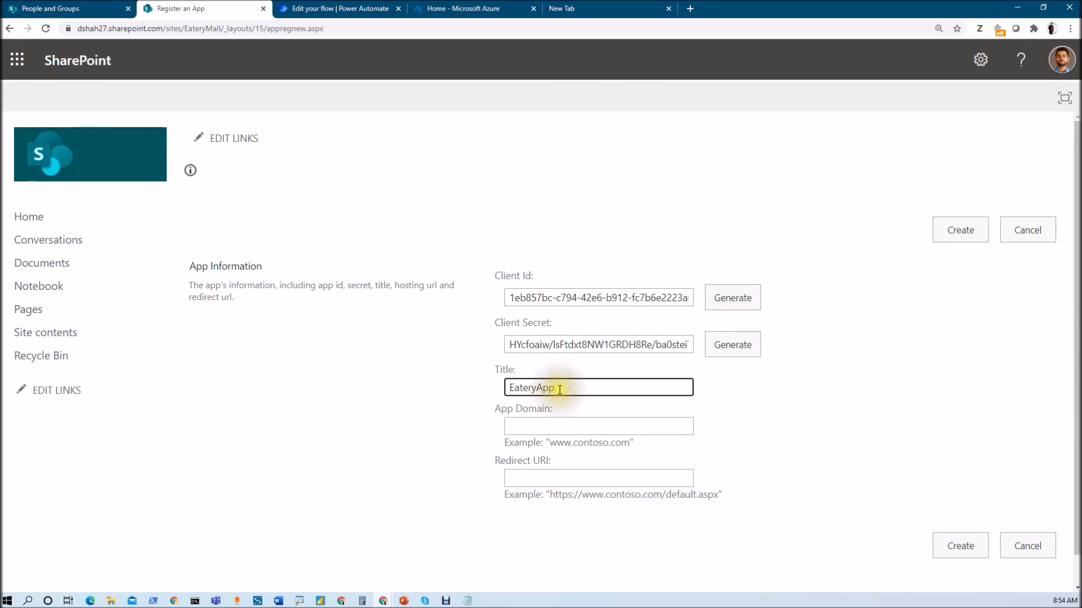
pyautogui.click(519, 426)
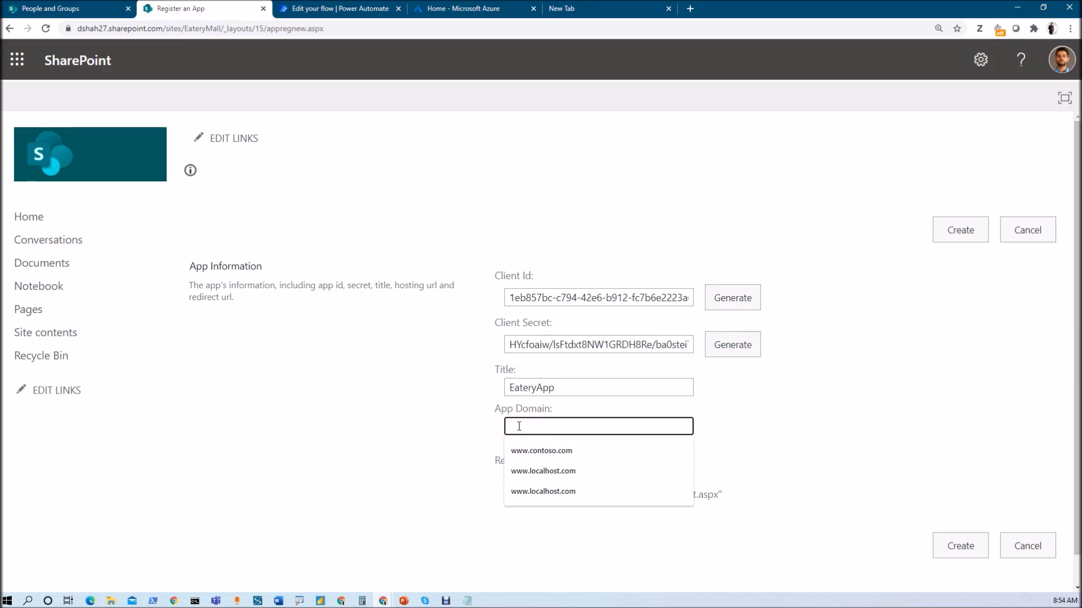
pyautogui.click(521, 469)
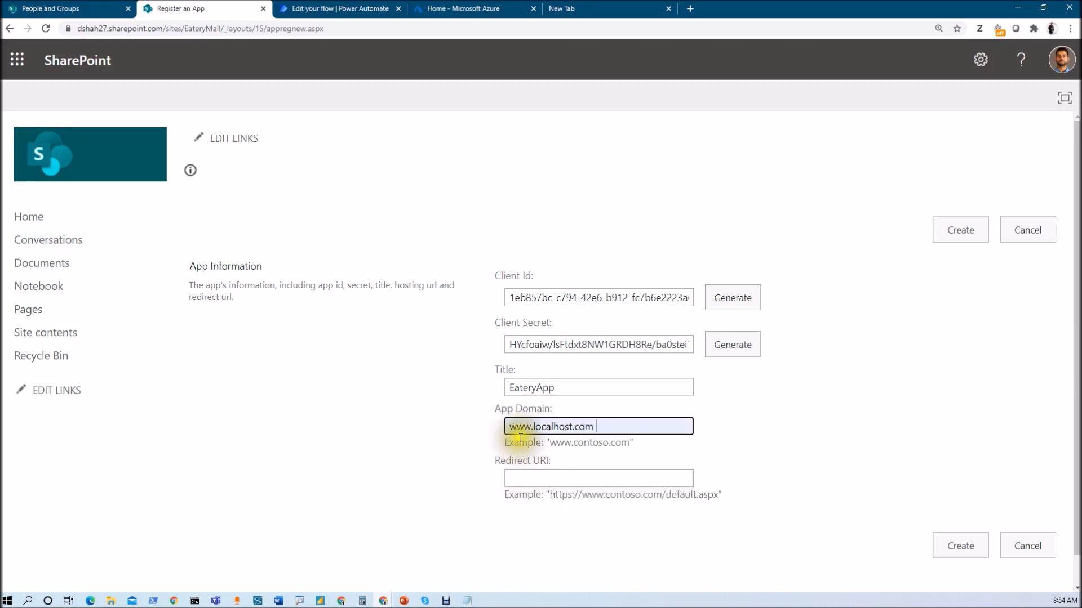
pyautogui.click(549, 474)
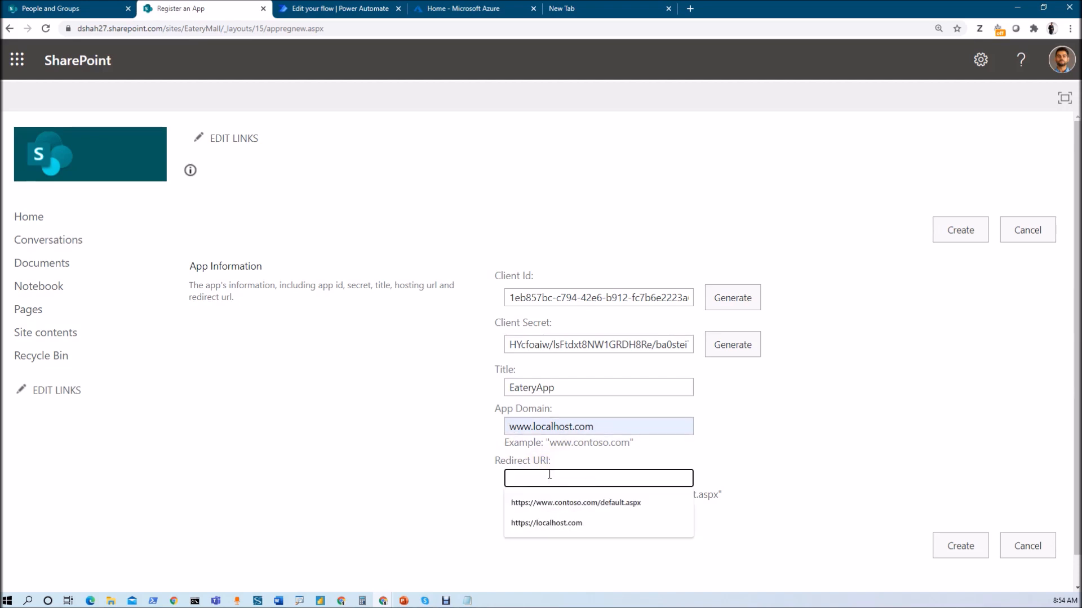
pyautogui.click(549, 522)
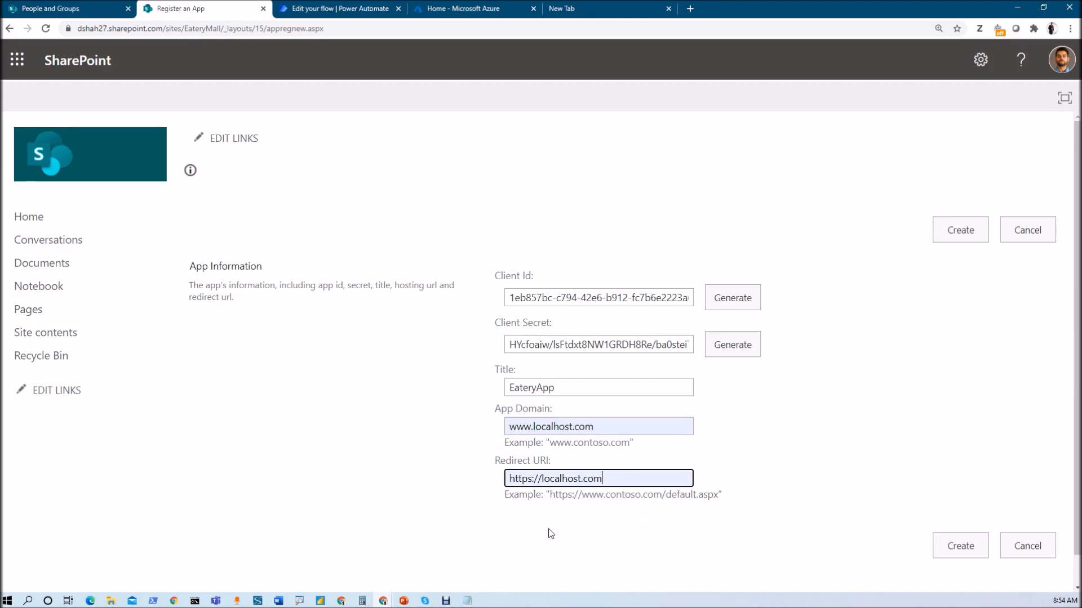
pyautogui.click(544, 478)
pyautogui.write('www.')
pyautogui.click(864, 454)
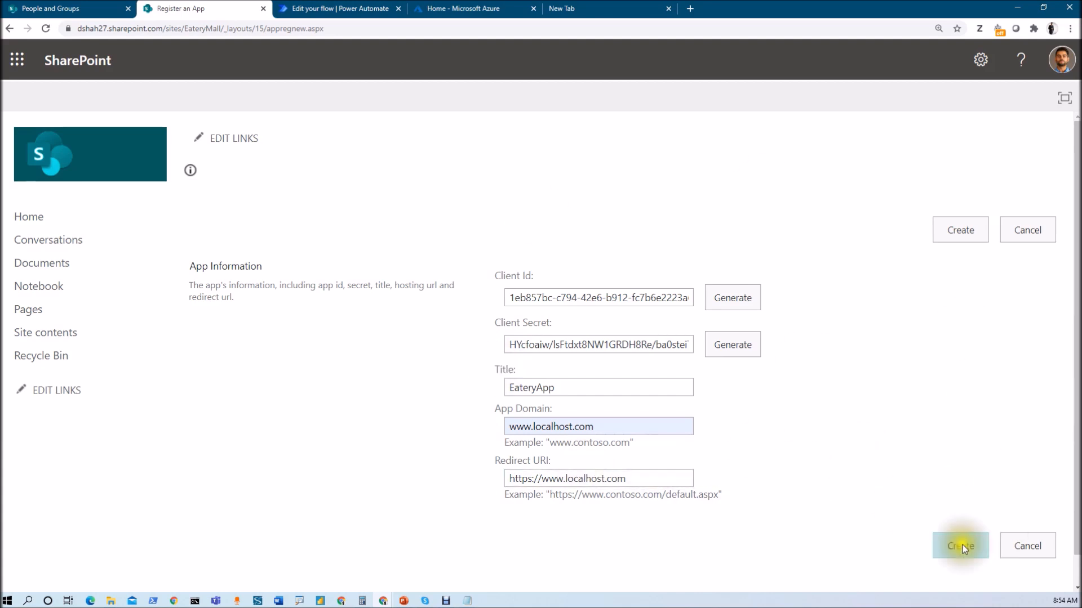
pyautogui.click(947, 551)
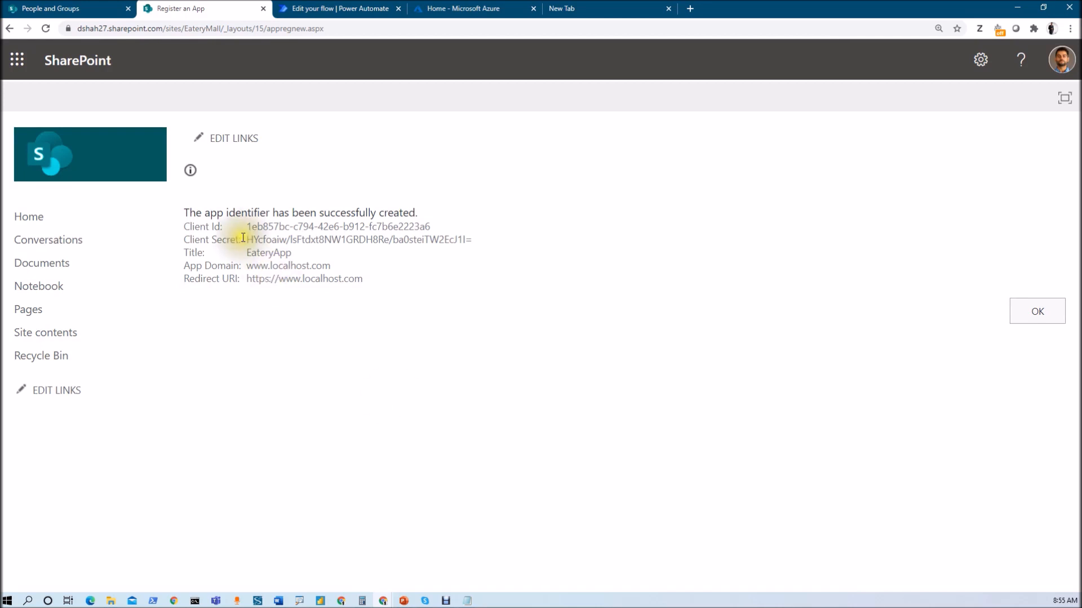
# Copy the new app's registration details, from client ID to redirect URI, into Notepad below the appregnew.aspx address.
pyautogui.moveTo(183, 226); pyautogui.dragTo(396, 293)
pyautogui.hotkey('ctrl', 'c')
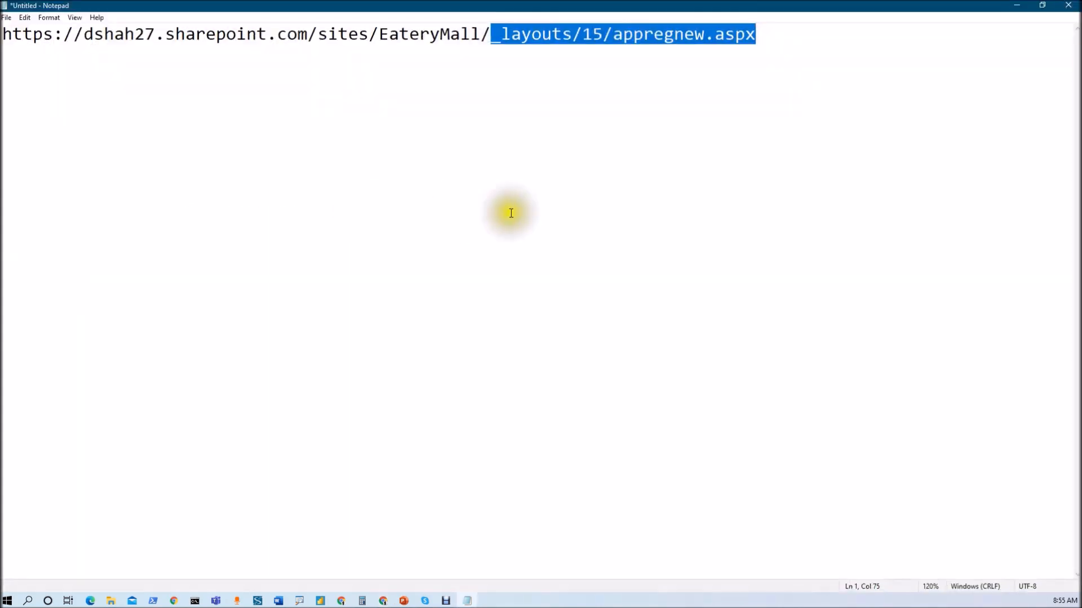
pyautogui.click(780, 90)
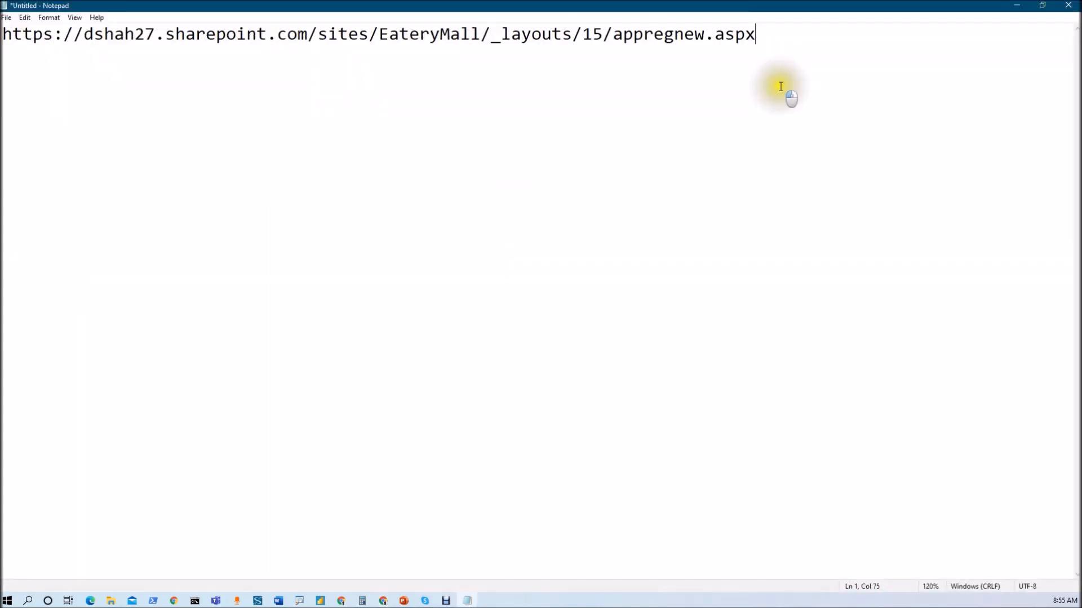
pyautogui.press('Return')
pyautogui.press('Return')
pyautogui.hotkey('ctrl', 'v')
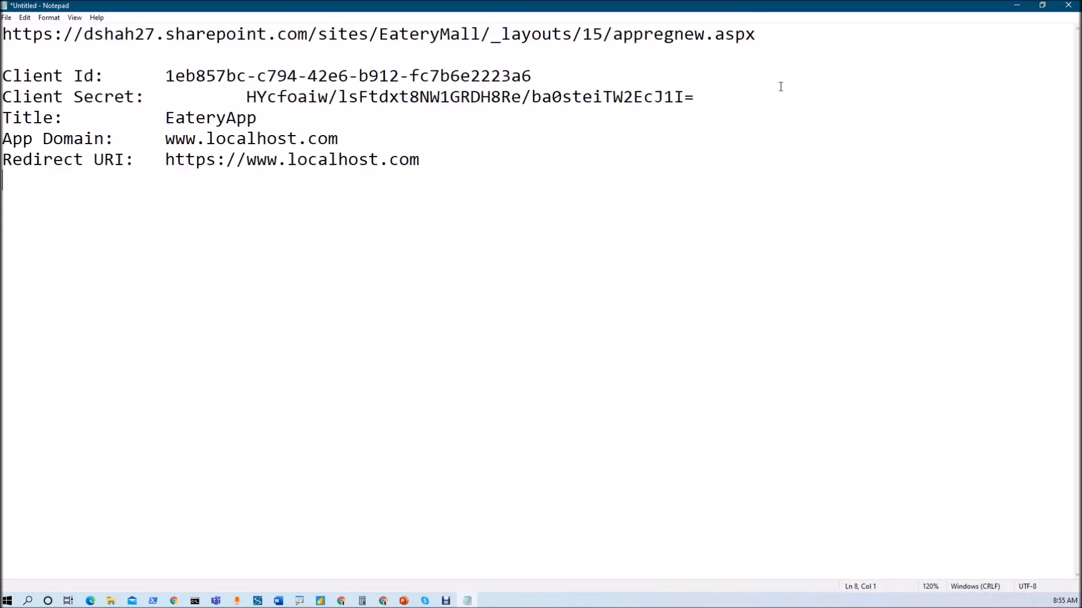
# Back in the browser, change the page address to end in appinv.aspx, copy the full address, and load the page.
pyautogui.hotkey('alt', 'Tab')
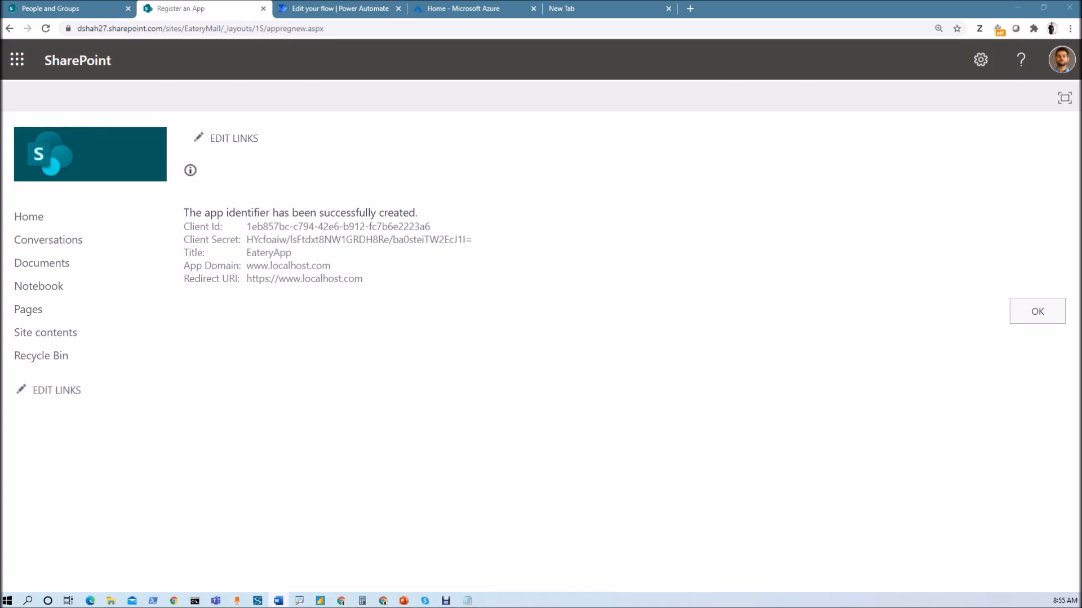
pyautogui.click(269, 30)
pyautogui.moveTo(270, 30); pyautogui.dragTo(307, 30)
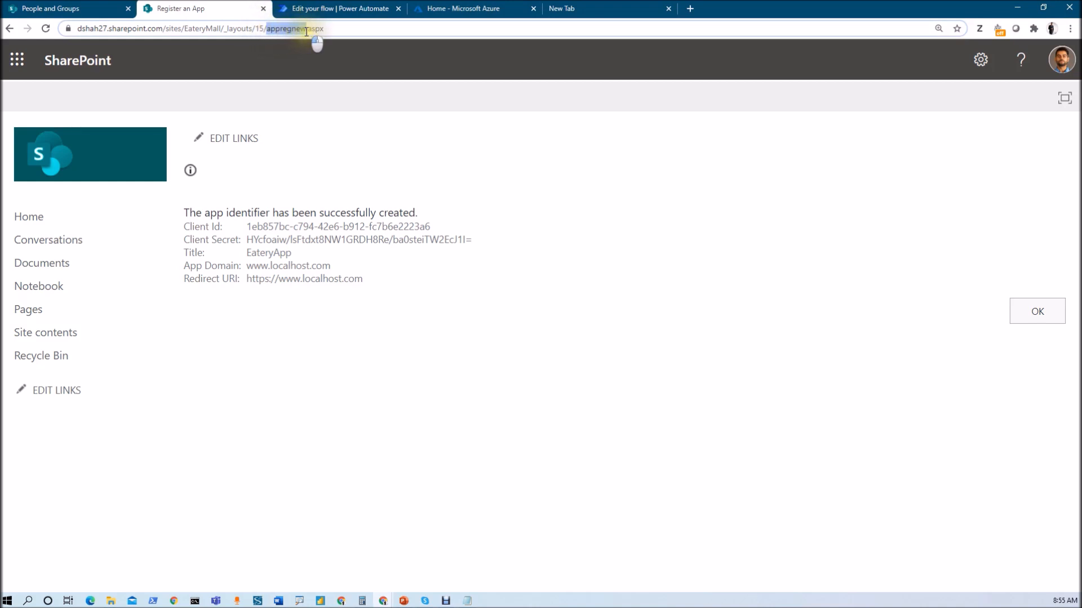
pyautogui.write('appinv')
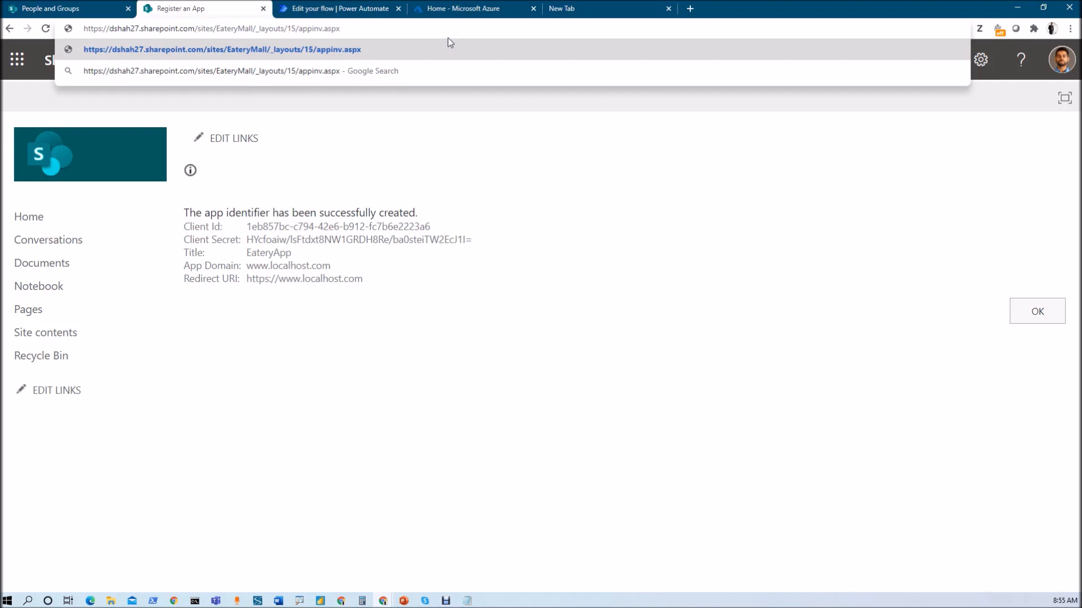
pyautogui.hotkey('ctrl', 'a')
pyautogui.hotkey('ctrl', 'c')
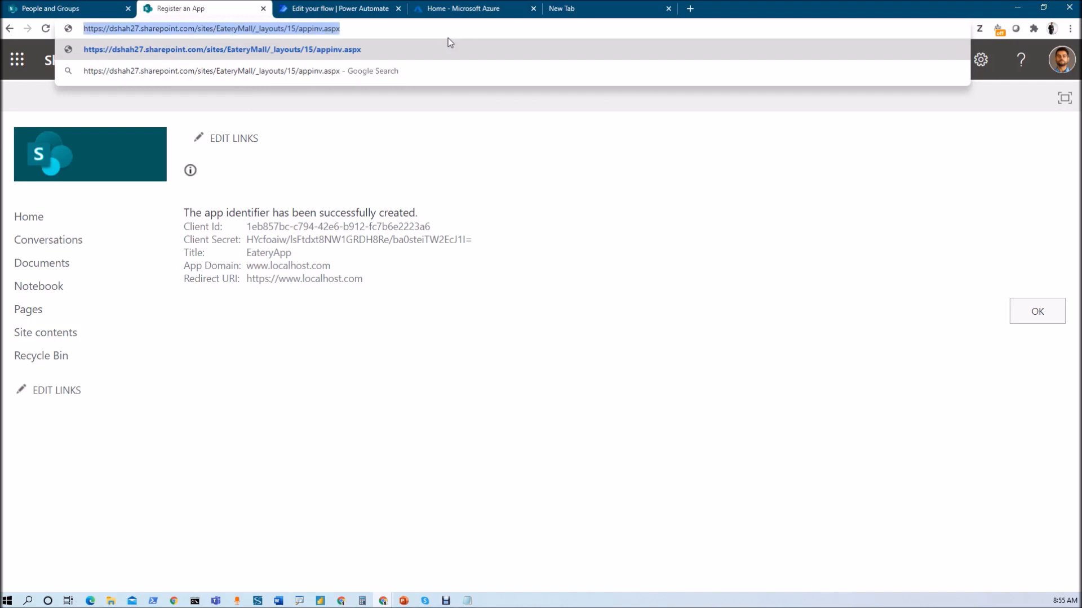
pyautogui.press('Return')
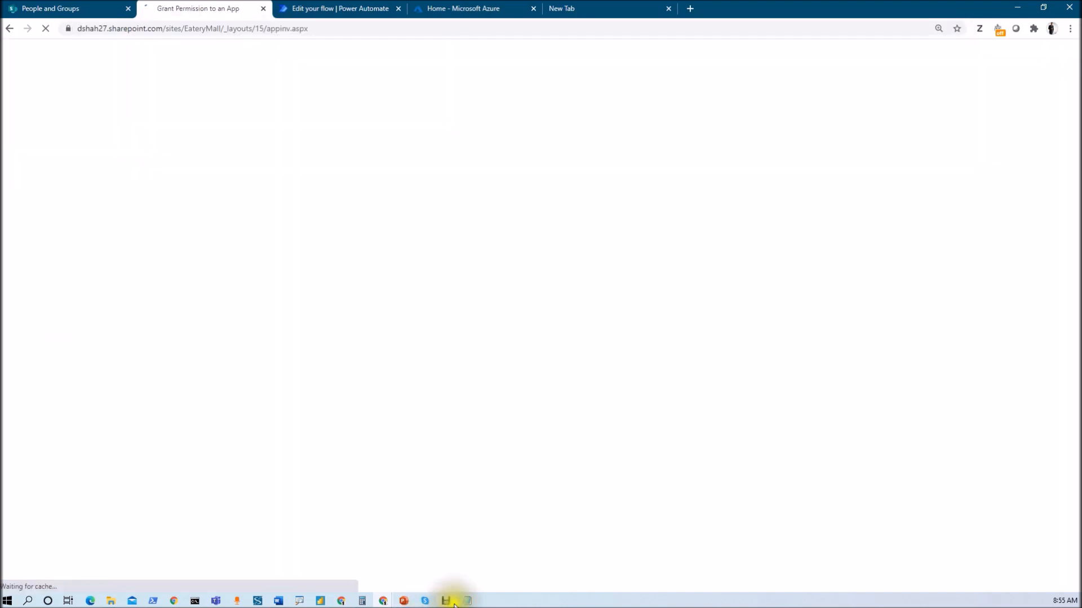
# Add the copied permission page address below the app details in Notepad, highlight its appinv.aspx part, and return to the browser.
pyautogui.click(466, 601)
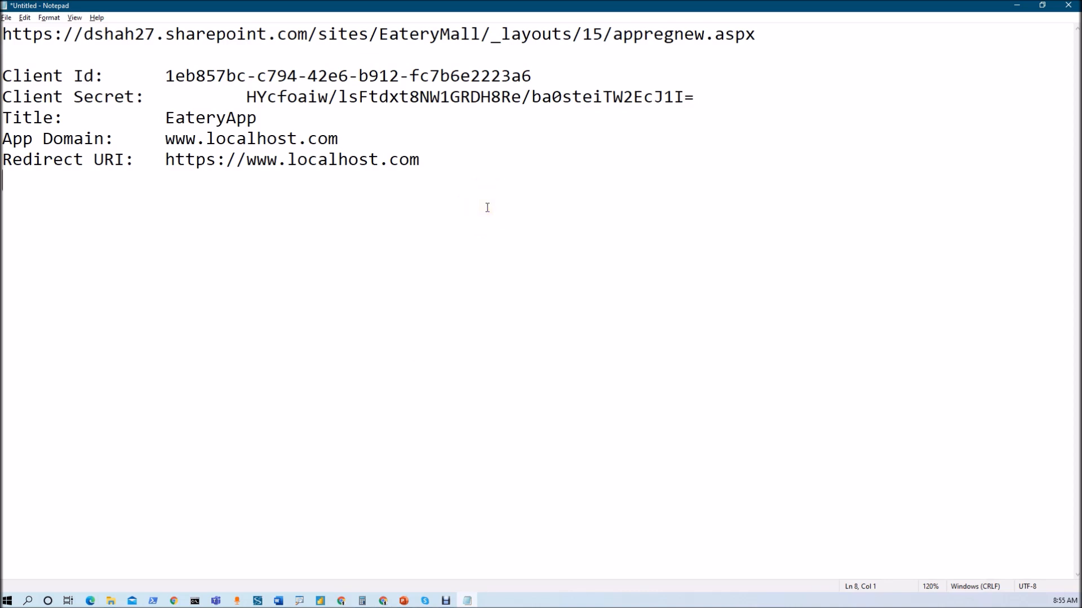
pyautogui.click(478, 140)
pyautogui.click(469, 156)
pyautogui.press('Return')
pyautogui.press('Return')
pyautogui.hotkey('ctrl', 'v')
pyautogui.moveTo(612, 203); pyautogui.dragTo(730, 205)
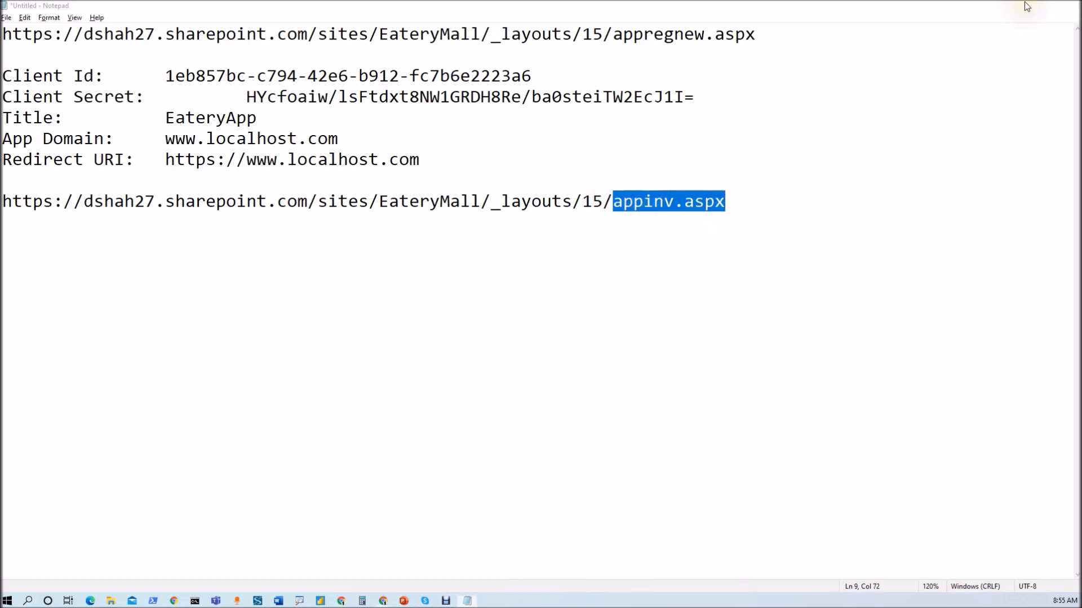
pyautogui.click(1024, 2)
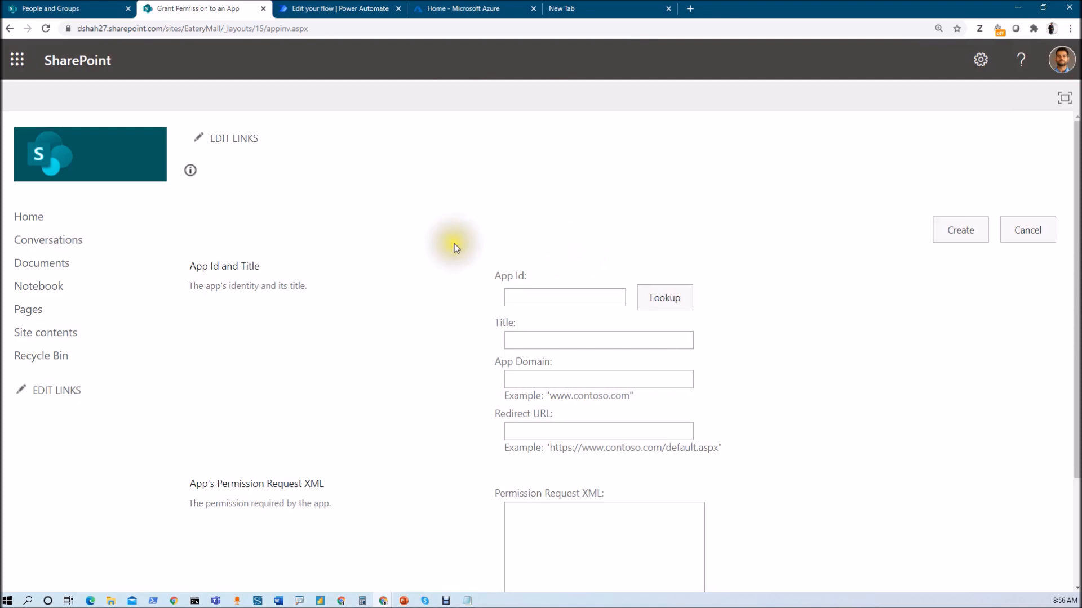
# Enter the client ID from Notepad as the App Id and look up the registered app's details.
pyautogui.scroll(-1, 454, 243)
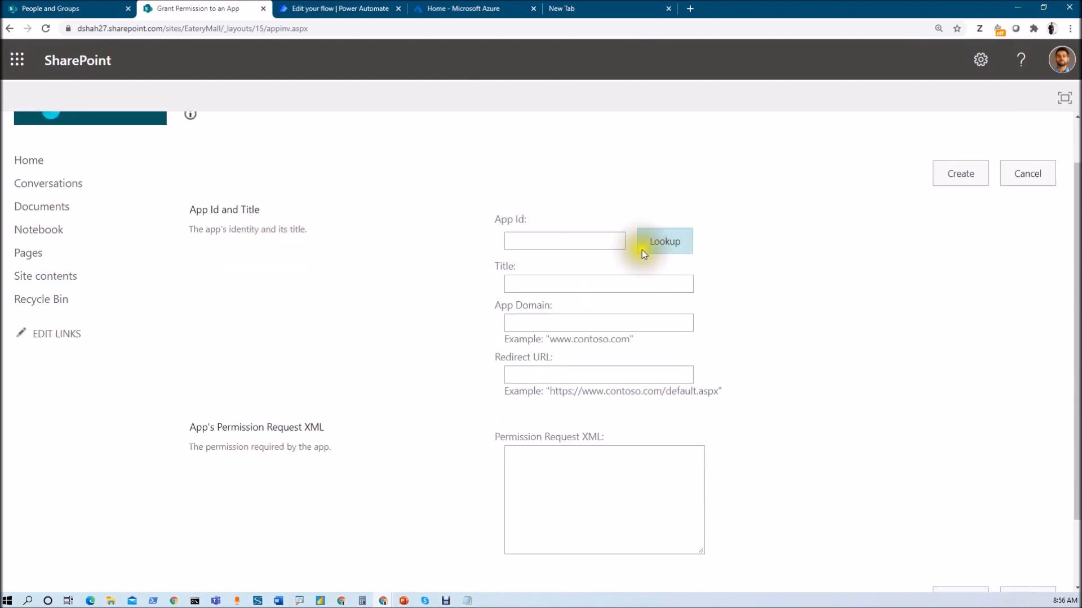
pyautogui.click(550, 282)
pyautogui.hotkey('alt', 'Tab')
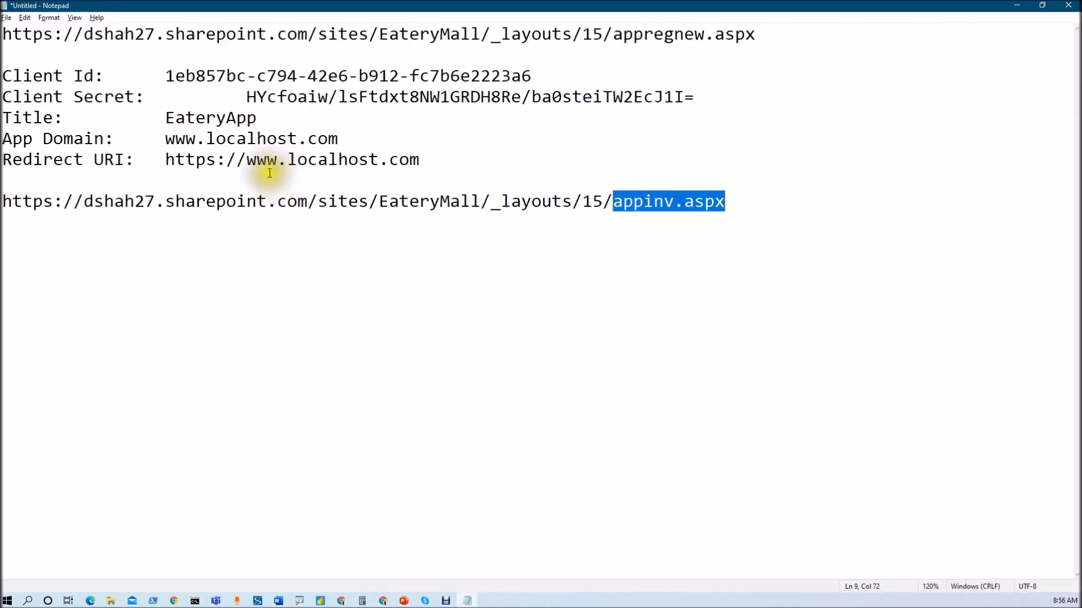
pyautogui.moveTo(166, 75); pyautogui.dragTo(539, 78)
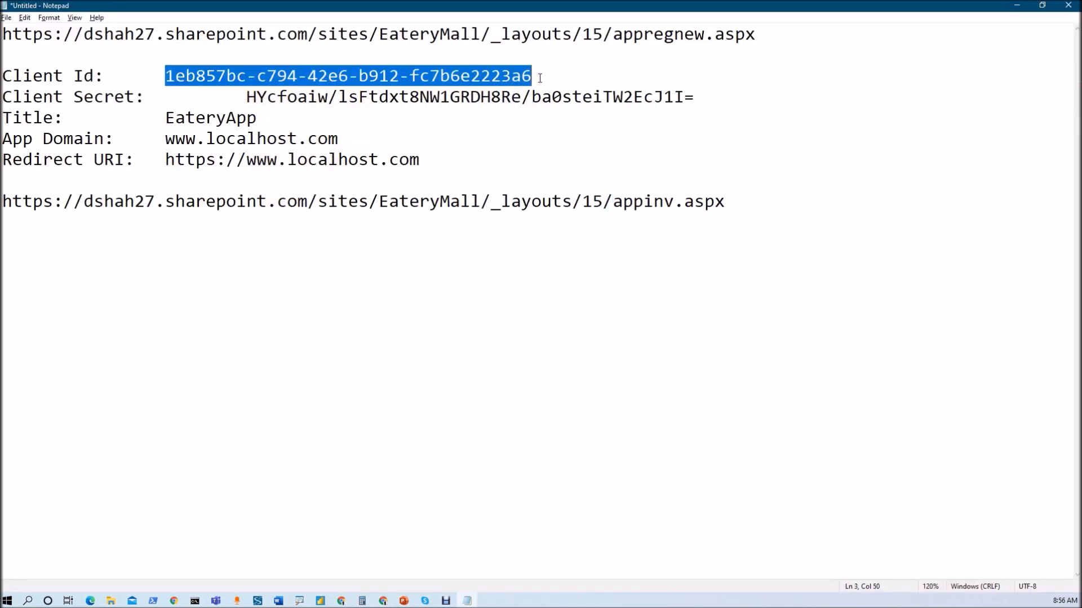
pyautogui.hotkey('alt', 'Tab')
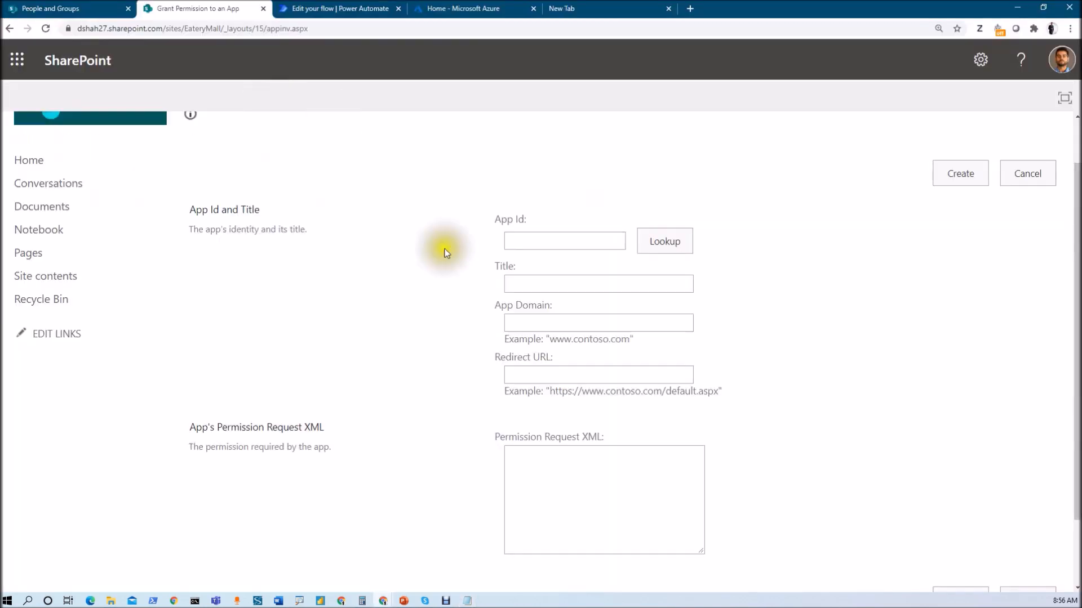
pyautogui.click(545, 241)
pyautogui.hotkey('ctrl', 'v')
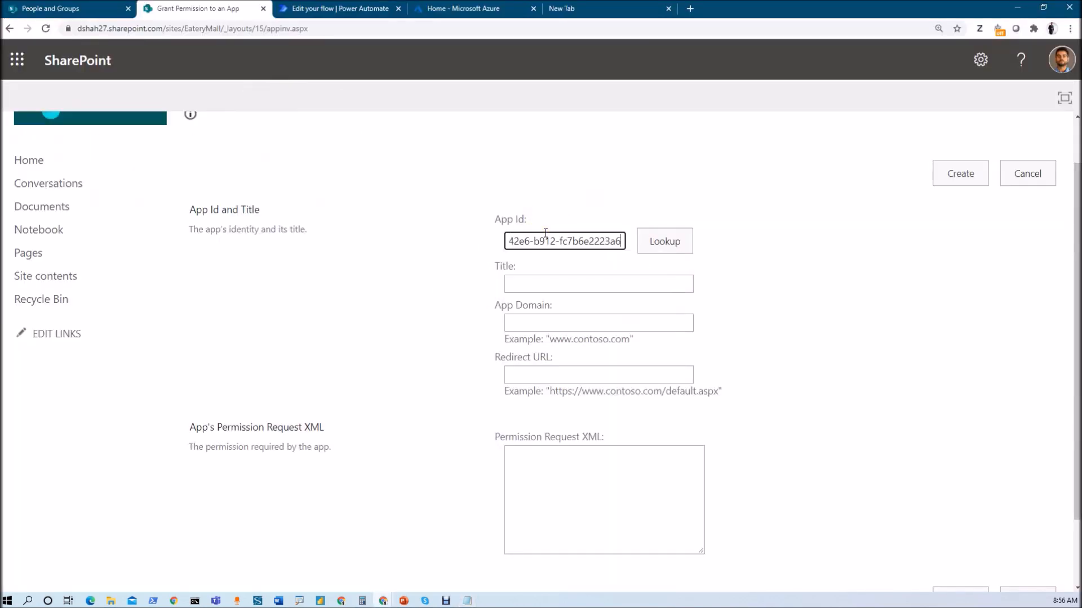
pyautogui.click(674, 241)
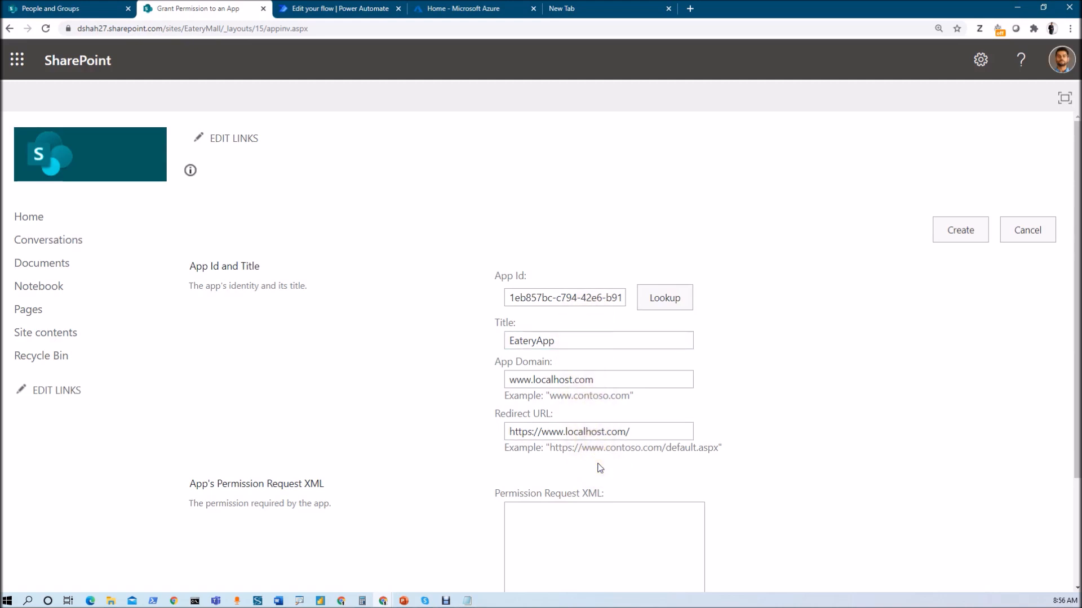
pyautogui.scroll(-3, 600, 468)
pyautogui.click(550, 401)
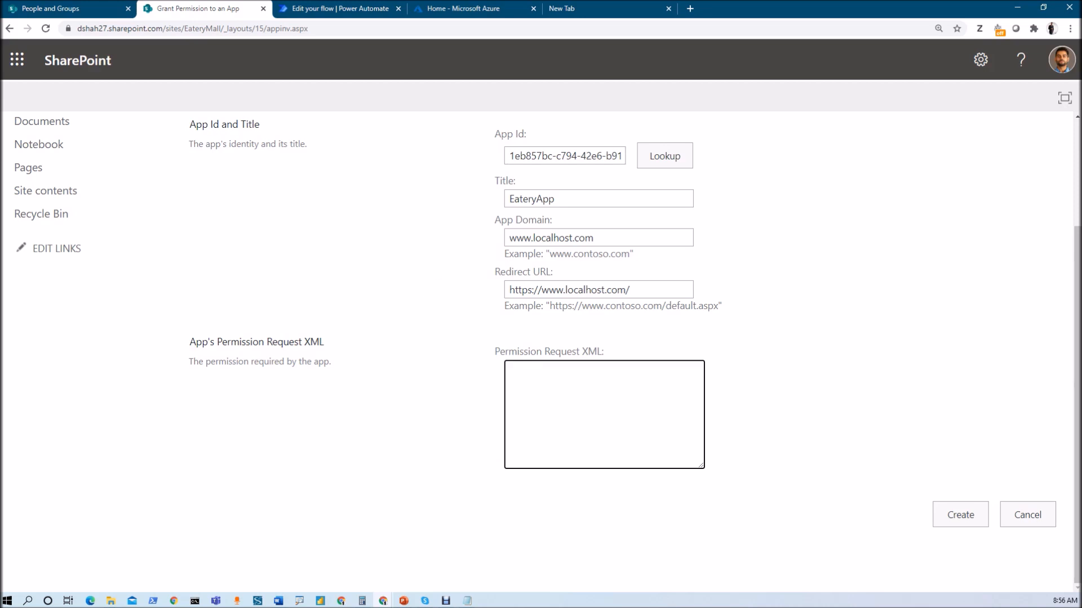
pyautogui.hotkey('alt', 'Tab')
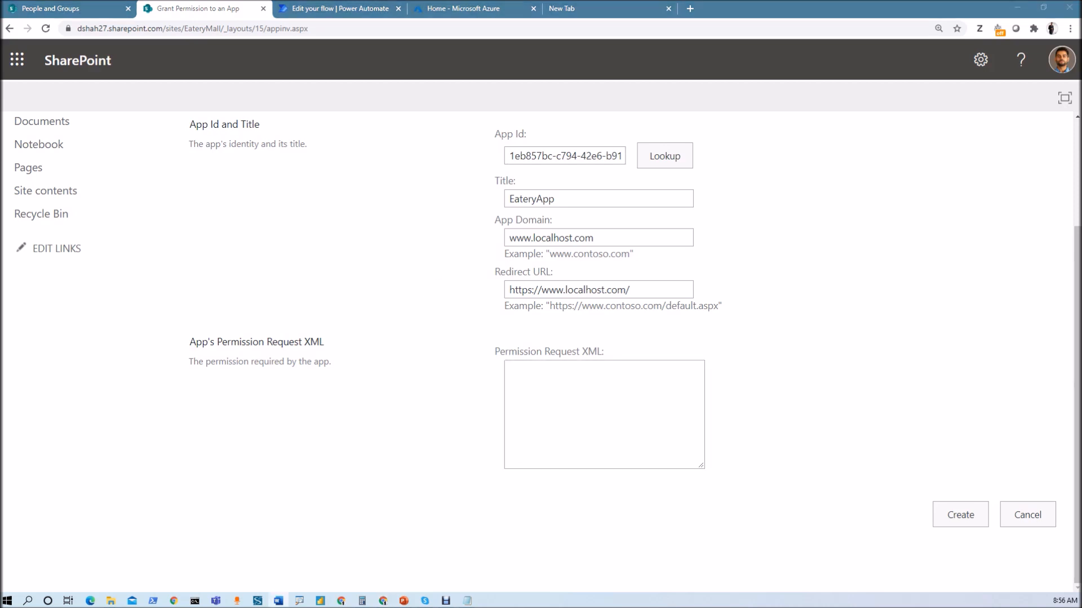
pyautogui.click(550, 377)
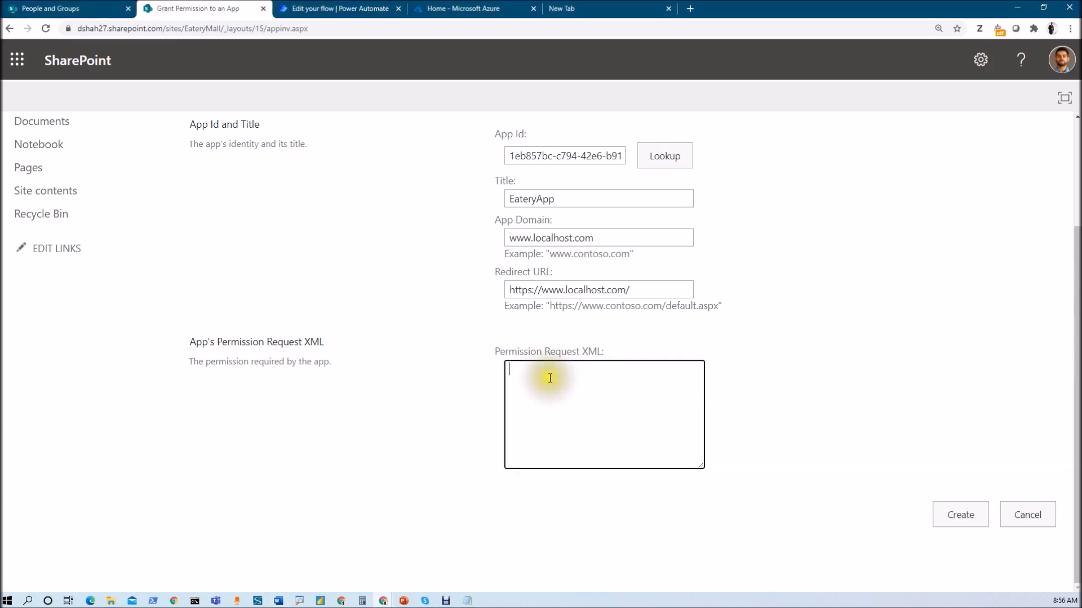
pyautogui.write('<AppPermissionRequests AllowAppOnlyPolicy="true"> <AppPermissionRequest Scope="http://sharepoint/content/sitecollection" Right="FullControl" /> </AppPermissionRequests>')
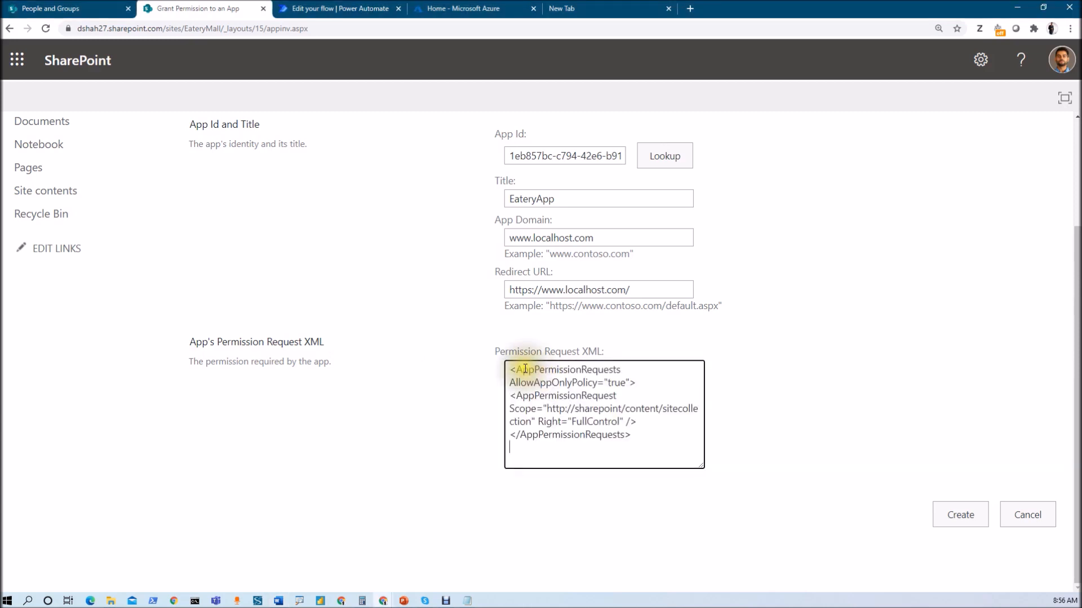
pyautogui.click(691, 475)
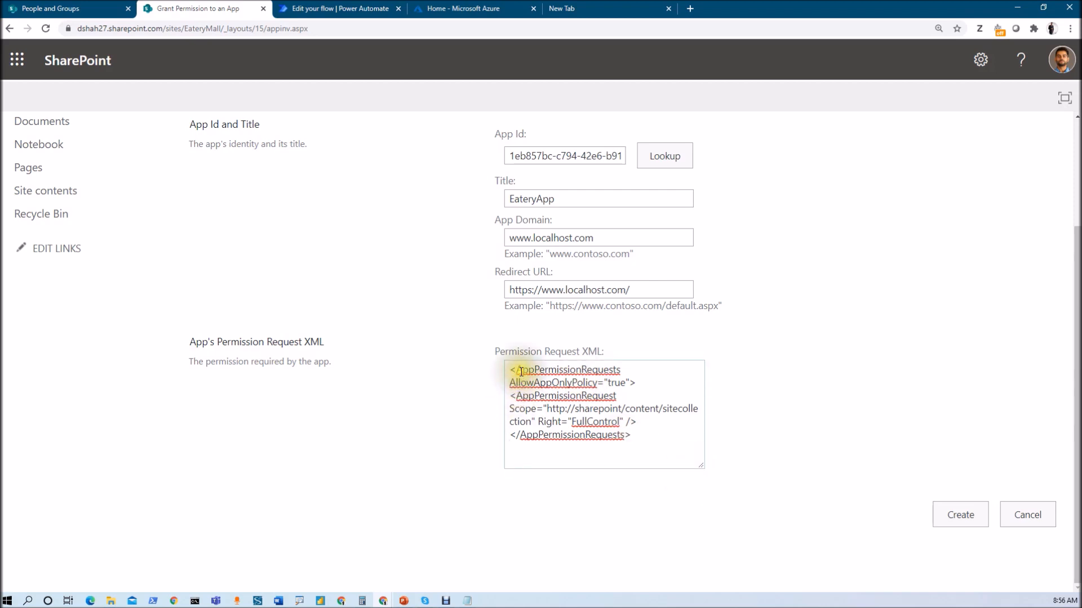
# Examine the permission request XML and enlarge its text box so the lines are easier to read.
pyautogui.moveTo(516, 369); pyautogui.dragTo(629, 367)
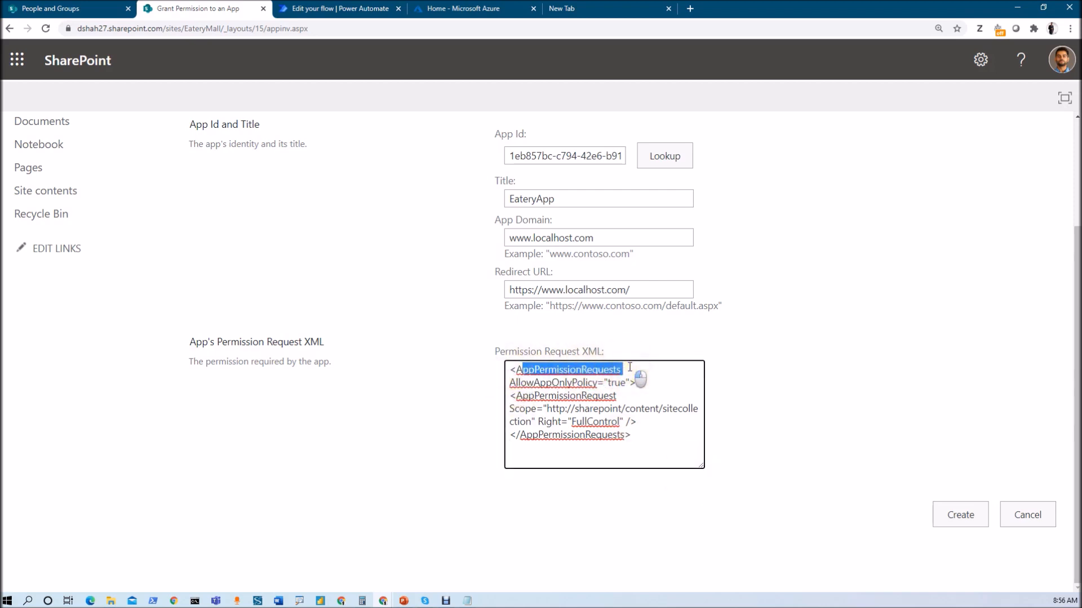
pyautogui.click(529, 396)
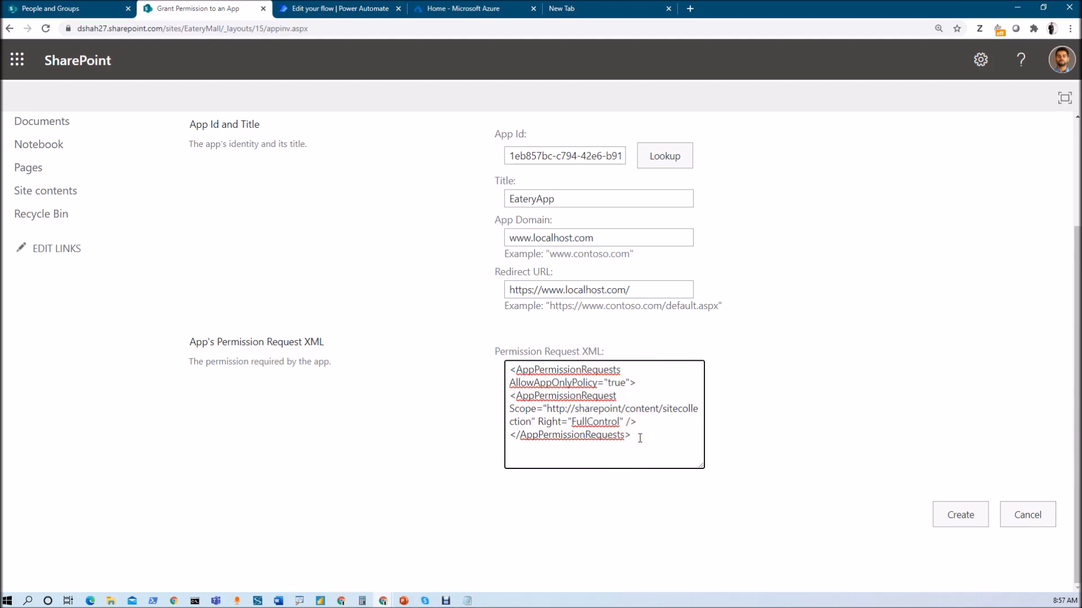
pyautogui.moveTo(700, 465); pyautogui.dragTo(813, 550)
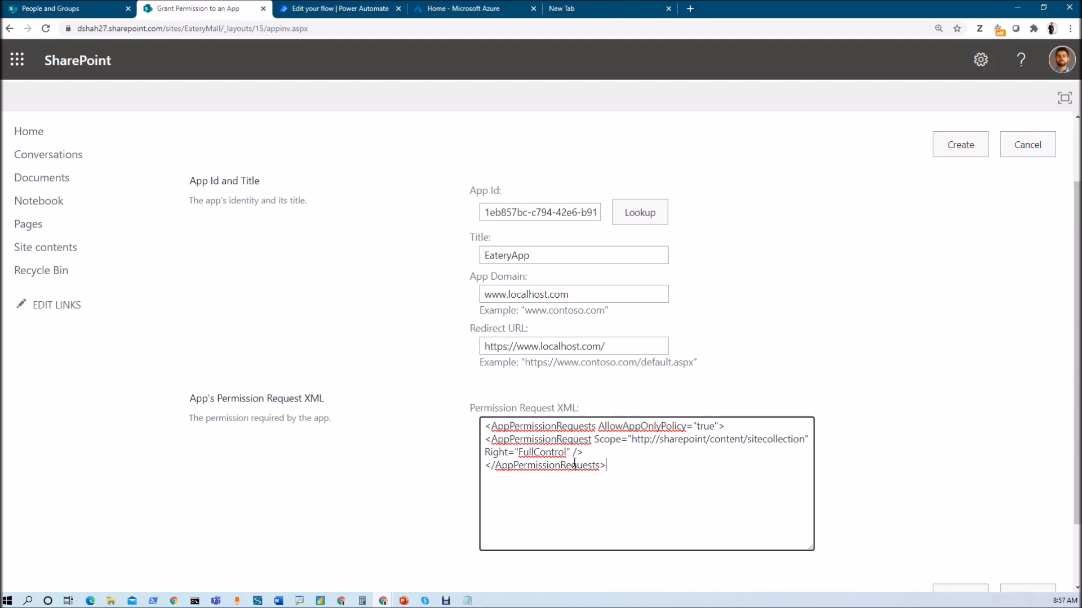
# Submit the permission request and trust EateryApp with the requested access.
pyautogui.scroll(-2, 574, 463)
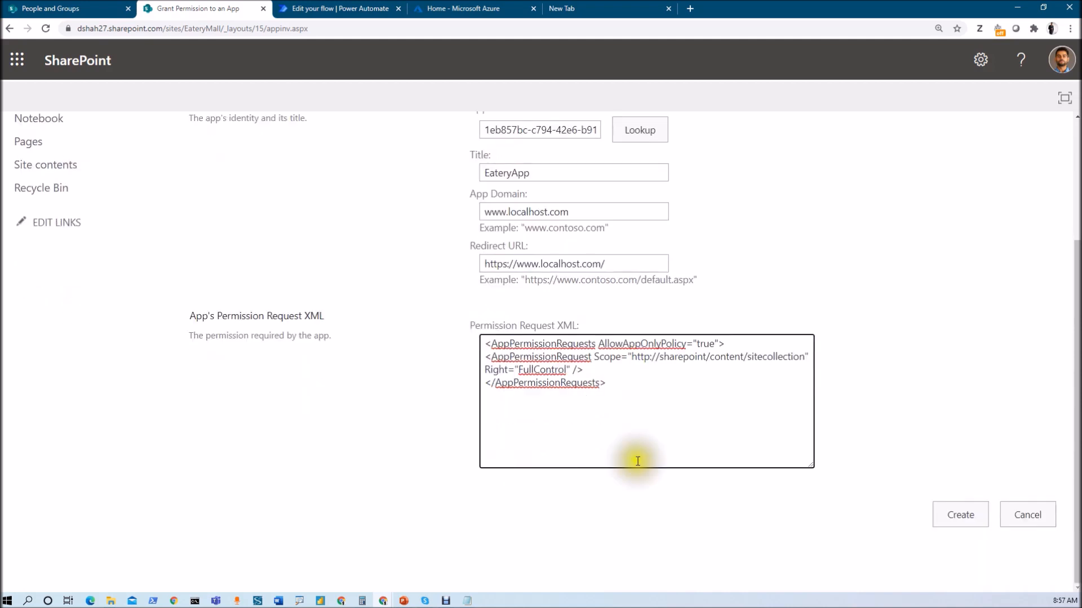
pyautogui.click(942, 516)
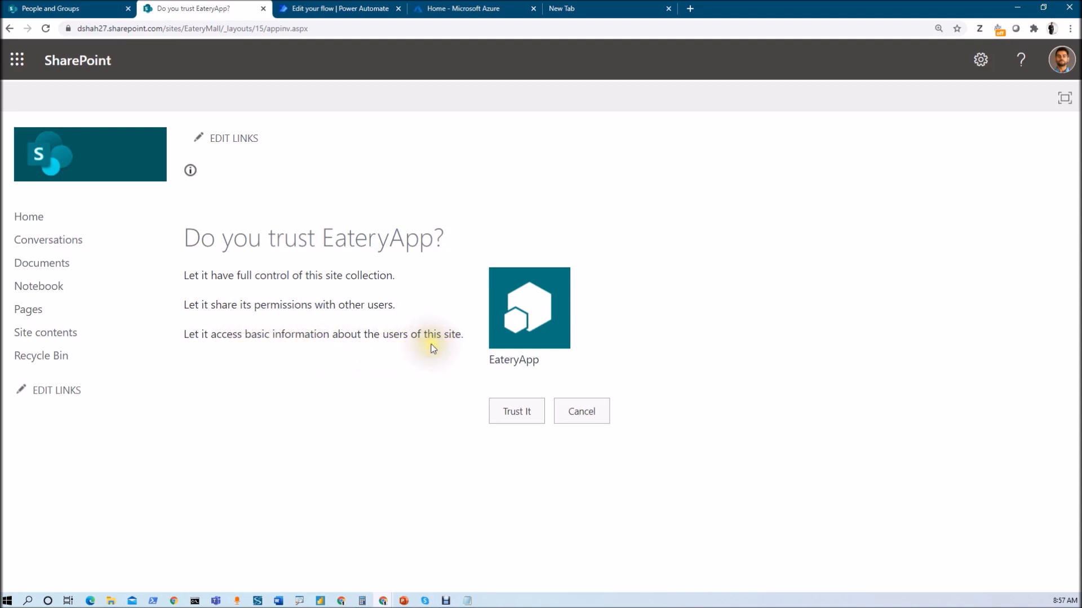
pyautogui.click(531, 416)
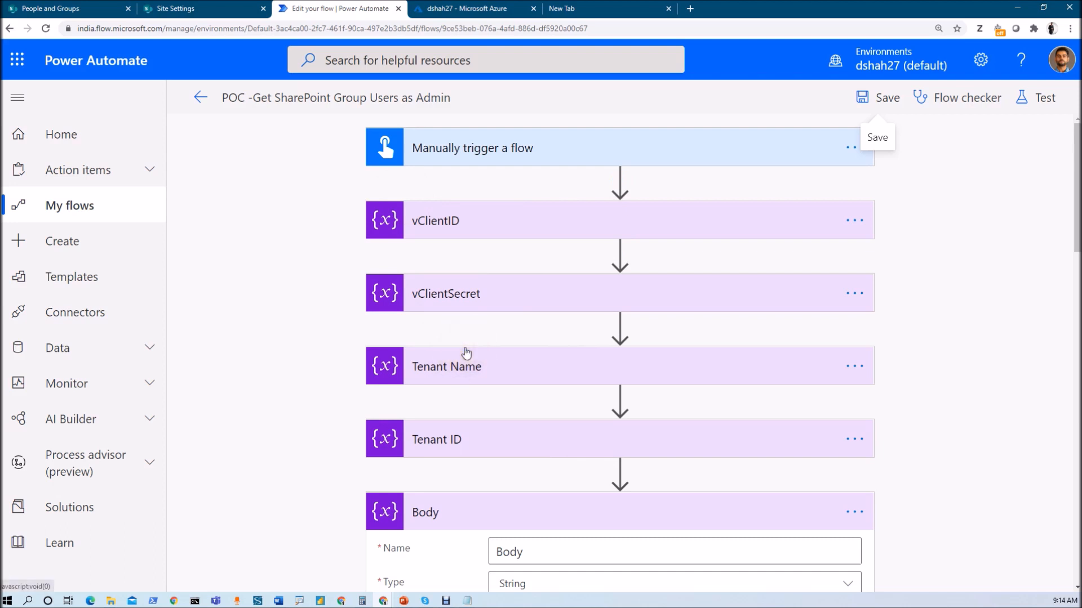
# Expand the flow's manual trigger and its vClientID, vClientSecret, Tenant Name and Tenant ID variables to review their settings.
pyautogui.click(416, 158)
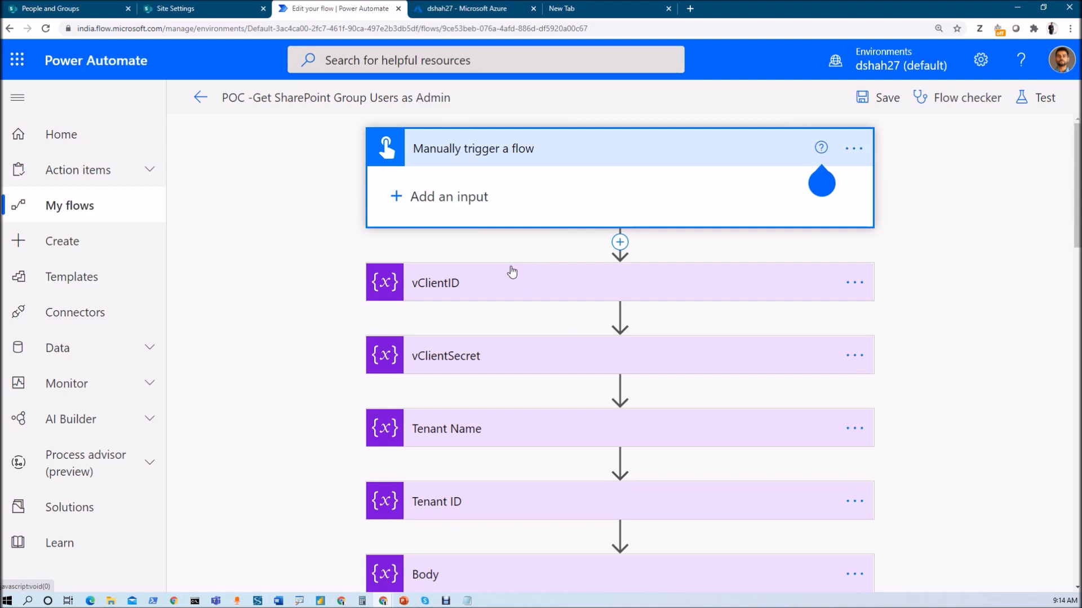
pyautogui.click(478, 287)
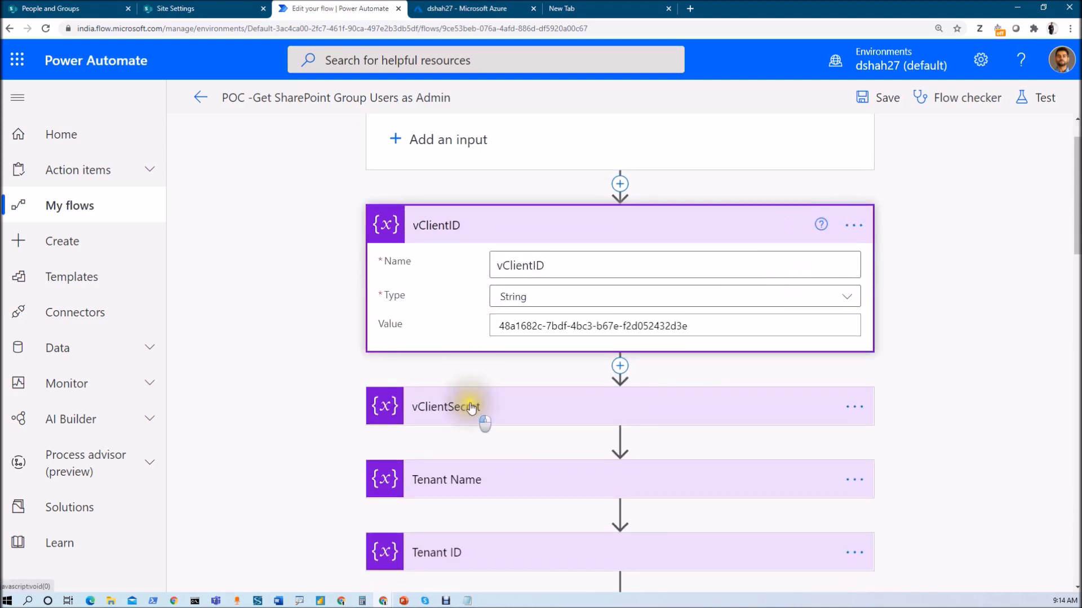
pyautogui.click(471, 405)
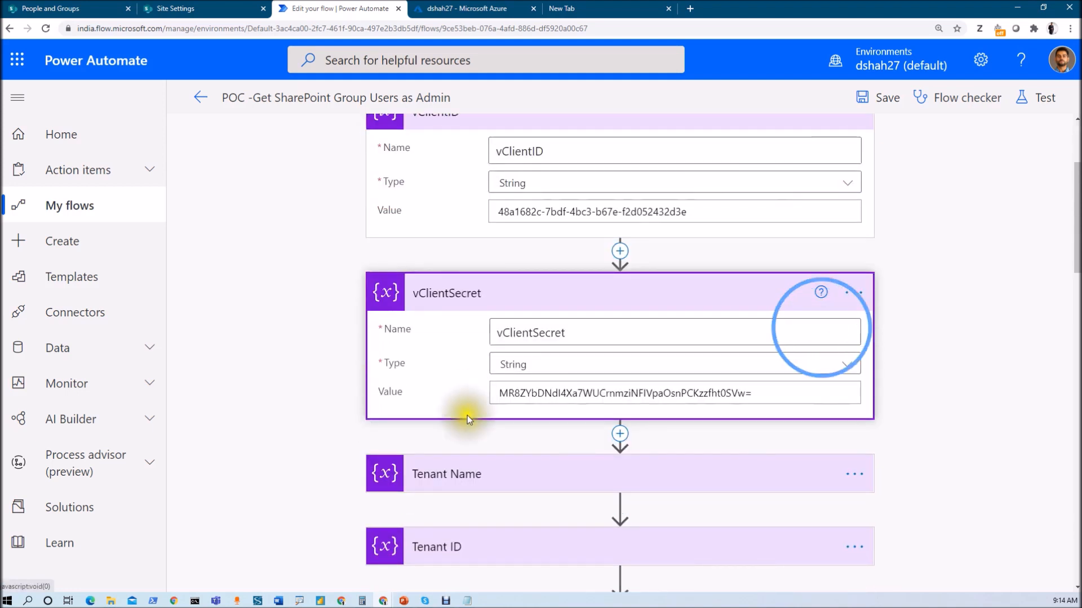
pyautogui.click(461, 473)
pyautogui.click(458, 541)
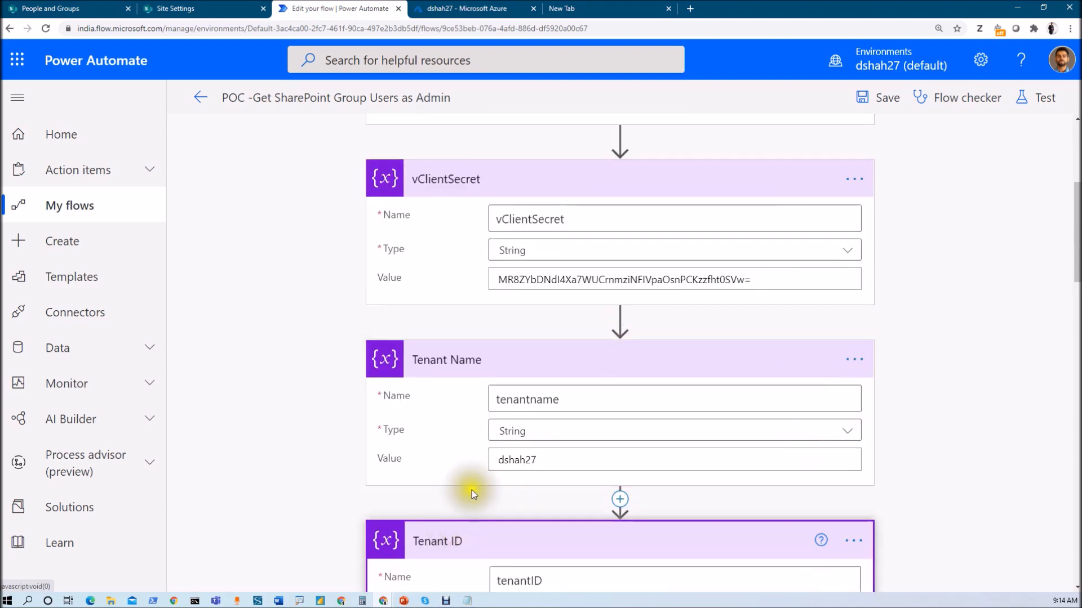
pyautogui.scroll(1, 473, 494)
pyautogui.scroll(2, 473, 494)
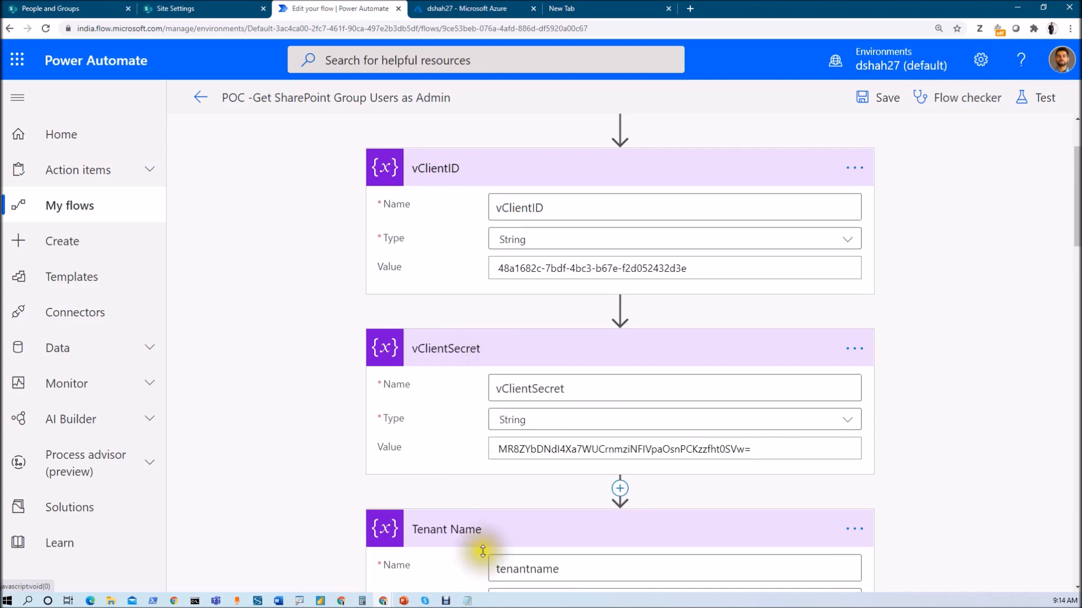
# Switch to Notepad and select the saved client ID value.
pyautogui.click(468, 602)
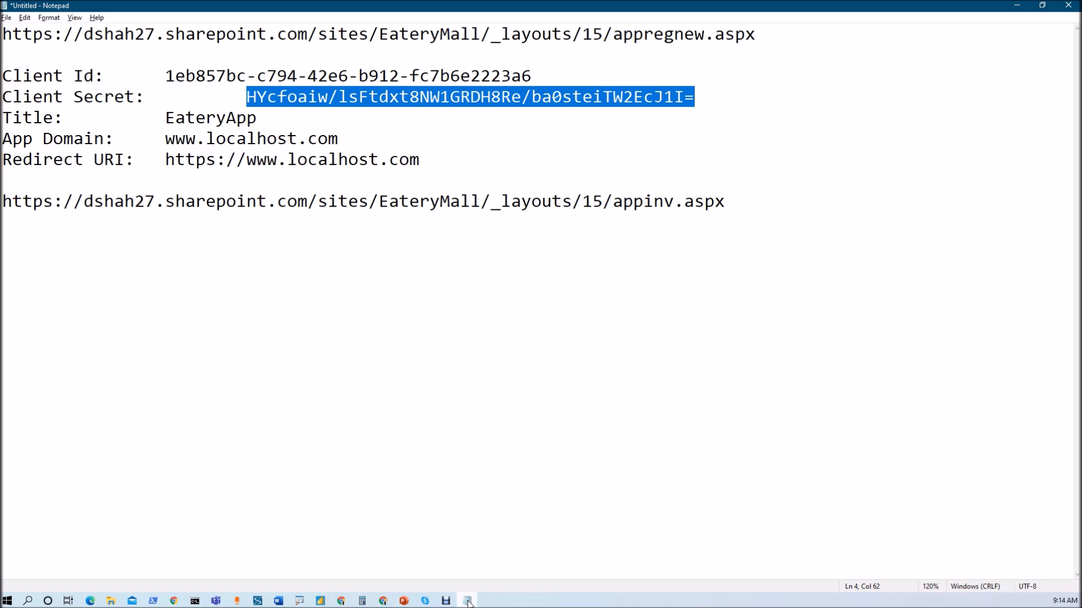
pyautogui.click(231, 77)
pyautogui.moveTo(166, 79); pyautogui.dragTo(533, 75)
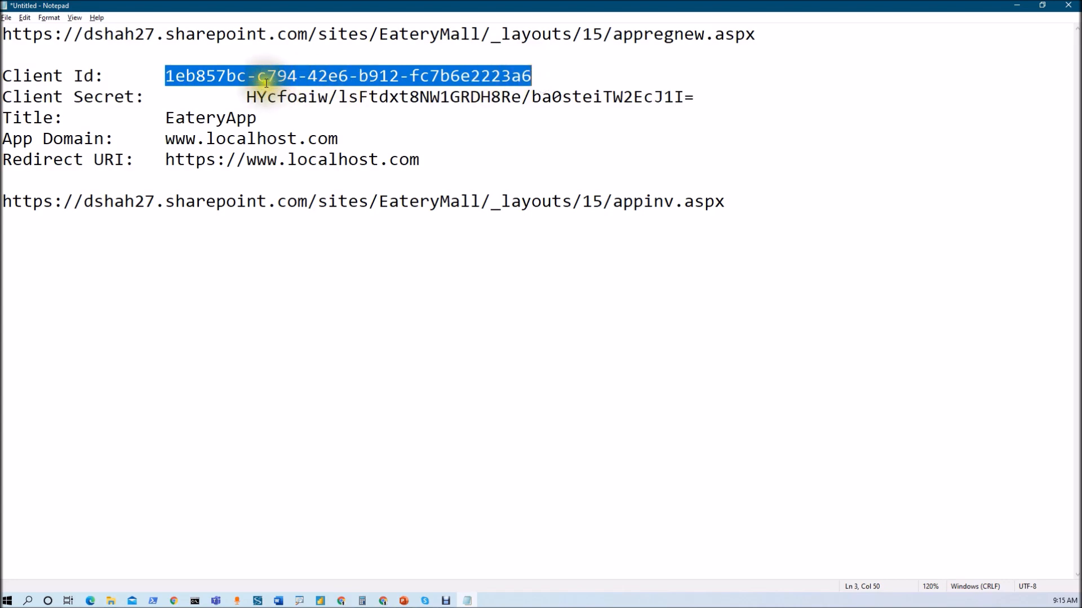
# Select the saved client secret in Notepad and return to the flow's vClientSecret and Tenant Name variables in Power Automate.
pyautogui.moveTo(246, 96); pyautogui.dragTo(693, 97)
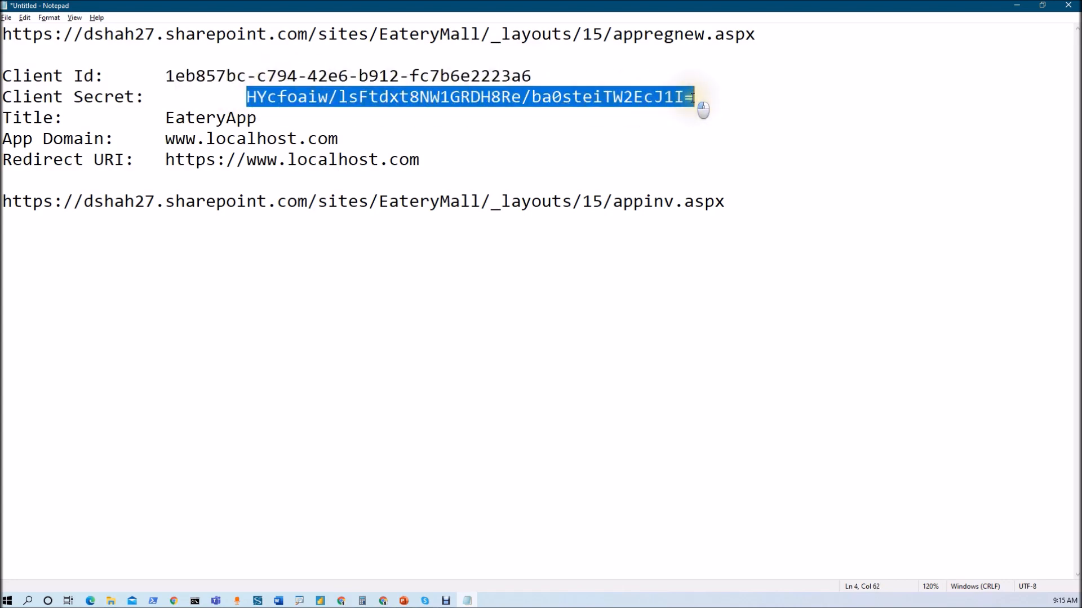
pyautogui.click(1017, 5)
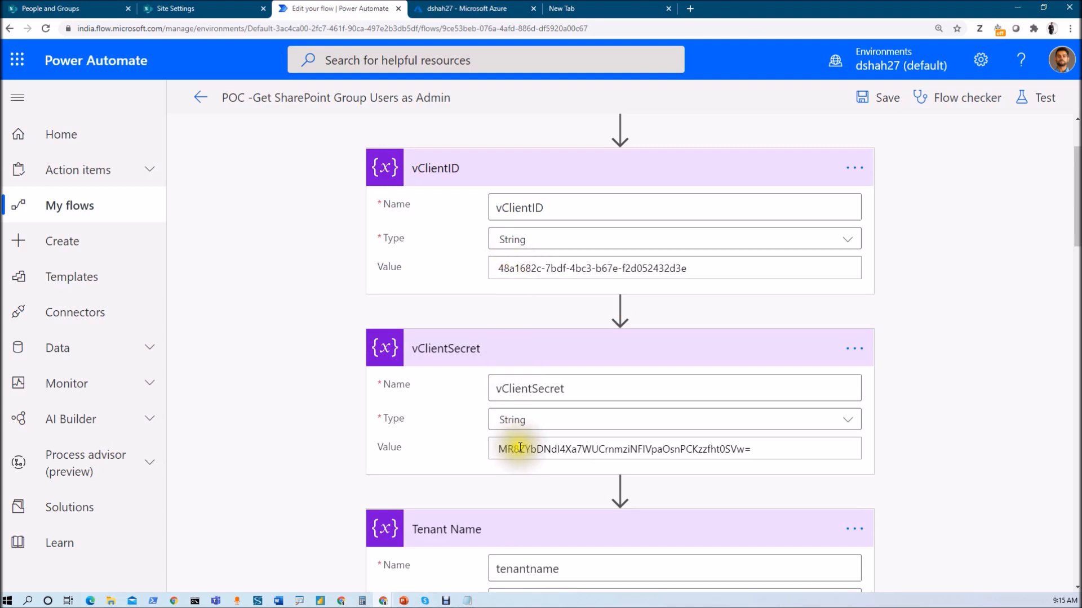
pyautogui.scroll(-4, 519, 448)
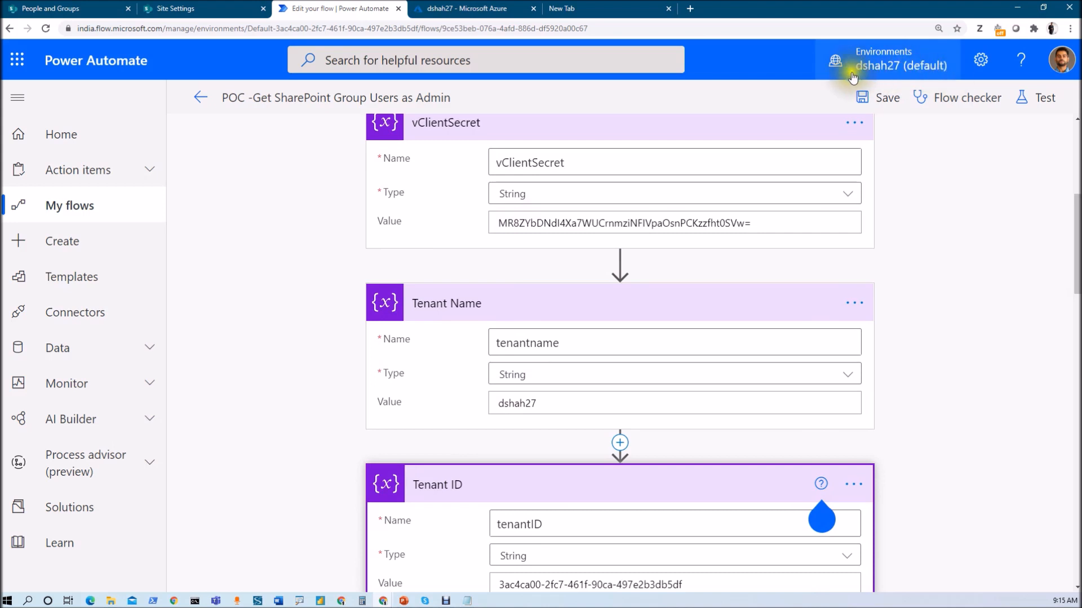
# Highlight the tenant name inside the signed-in account's e-mail domain, then close the account details.
pyautogui.click(1059, 59)
pyautogui.moveTo(923, 169); pyautogui.dragTo(1029, 174)
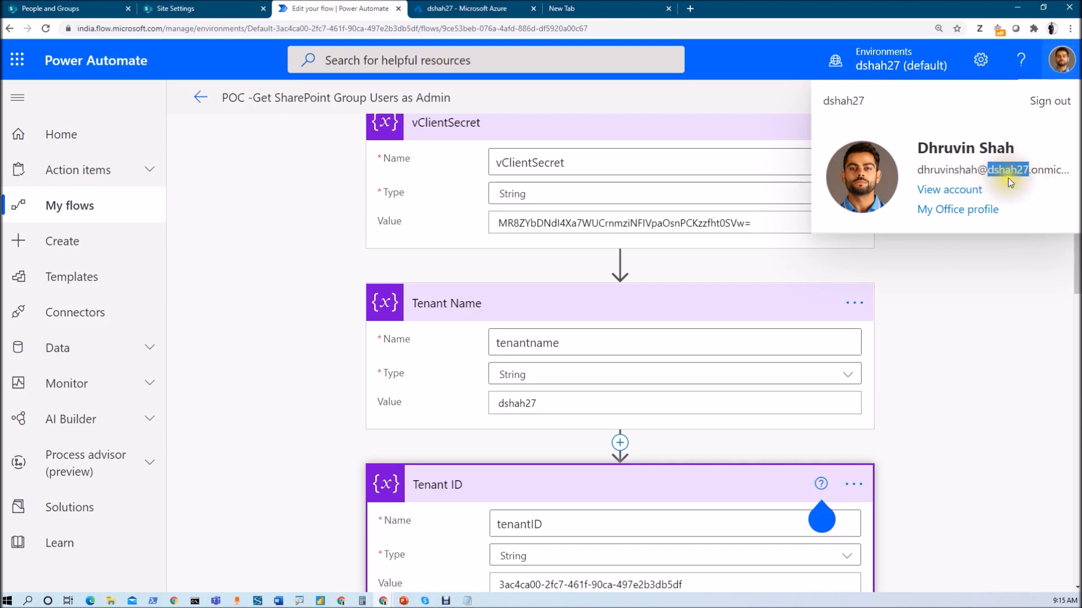
pyautogui.click(991, 293)
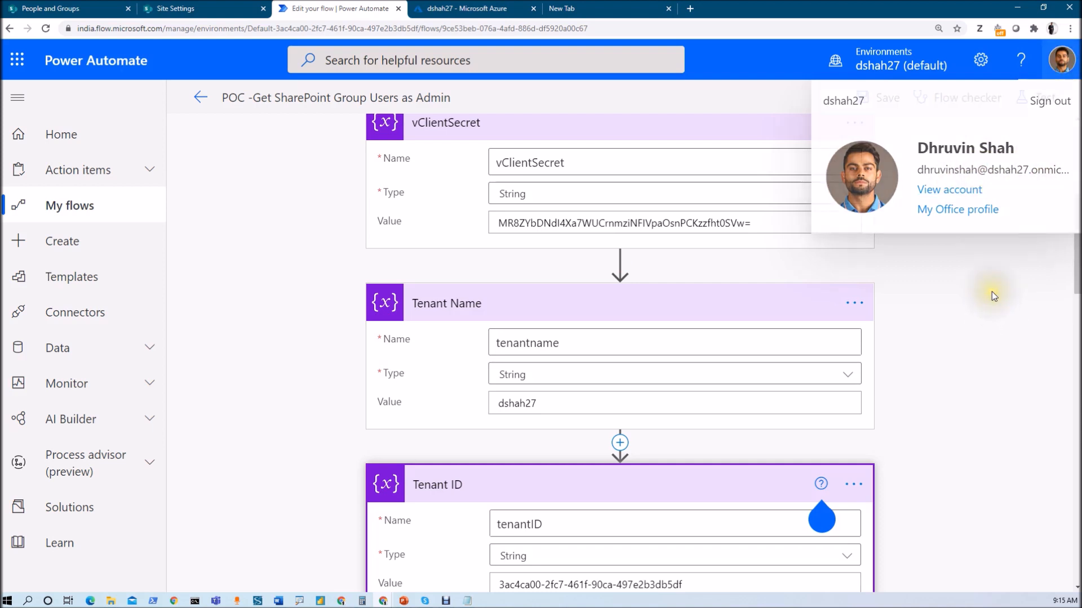
# Open the Azure Active Directory overview from the Azure portal home, copy the Tenant ID, and return to the flow.
pyautogui.scroll(-2, 586, 411)
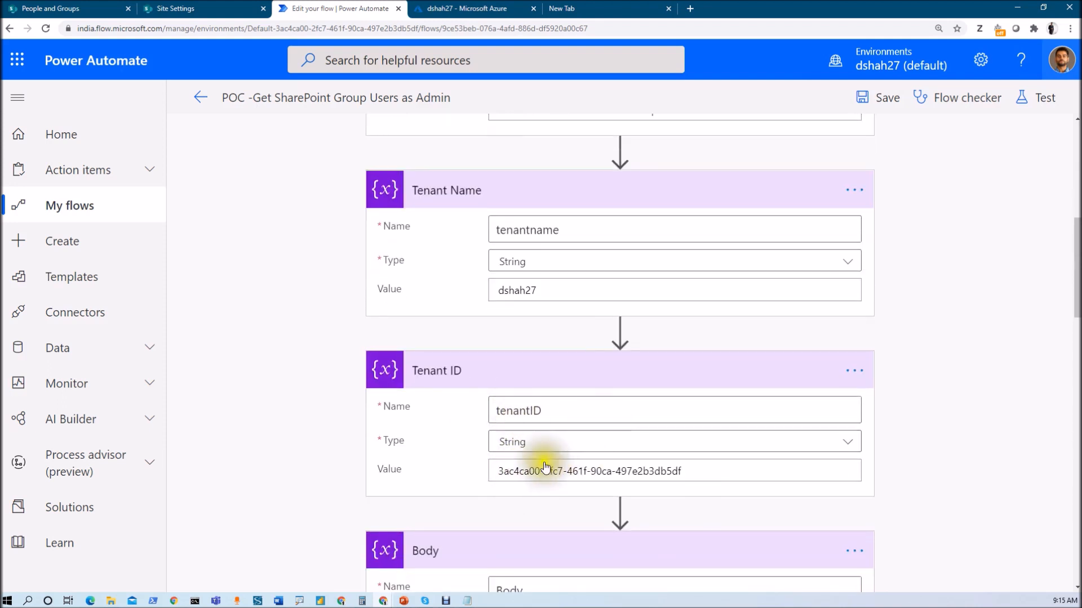
pyautogui.click(455, 7)
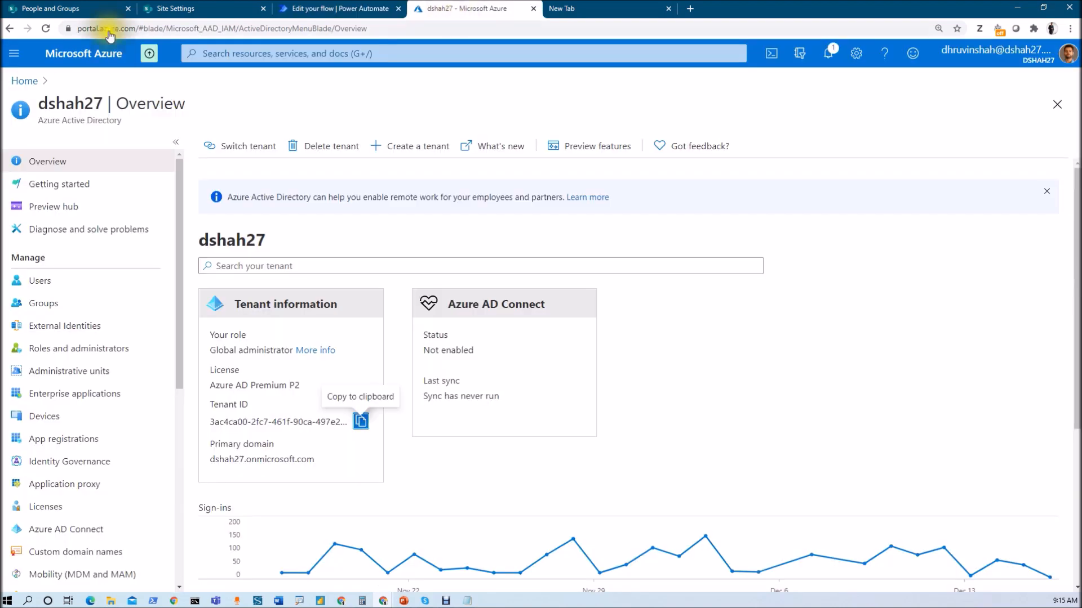
pyautogui.click(27, 83)
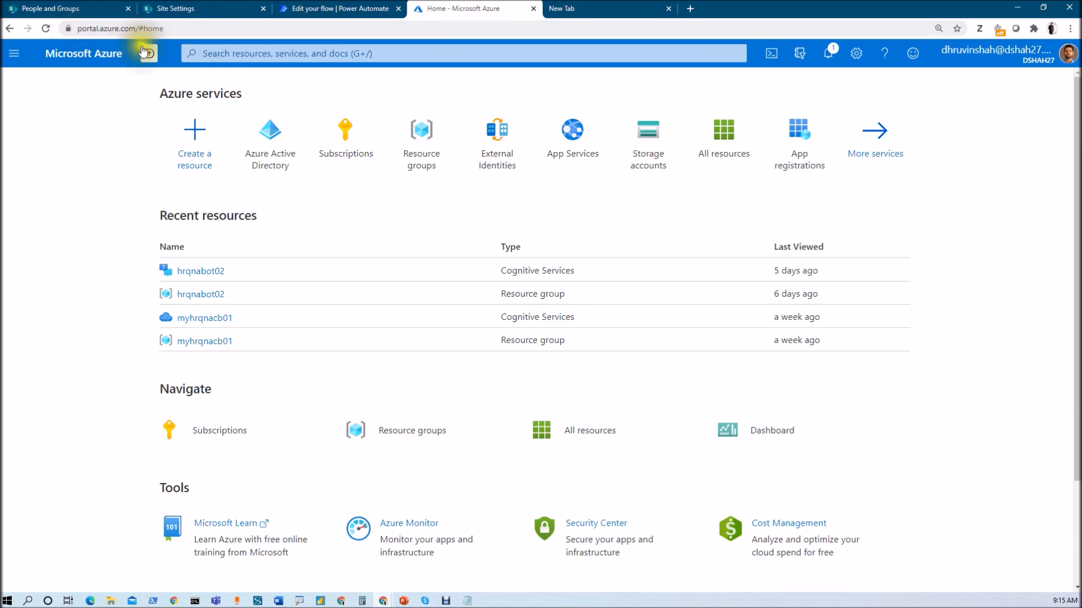
pyautogui.click(14, 55)
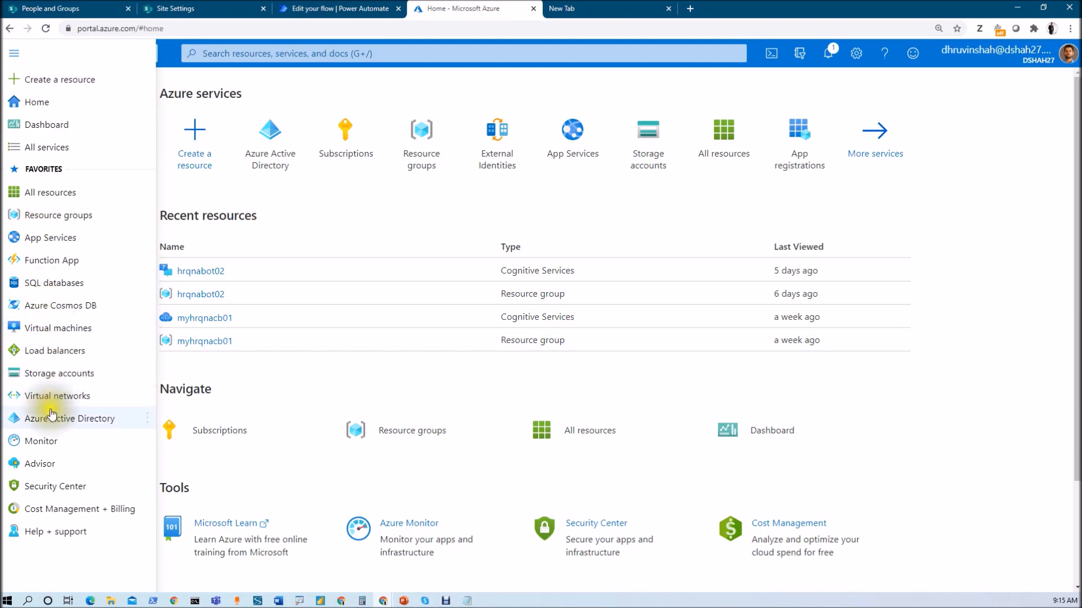
pyautogui.click(51, 427)
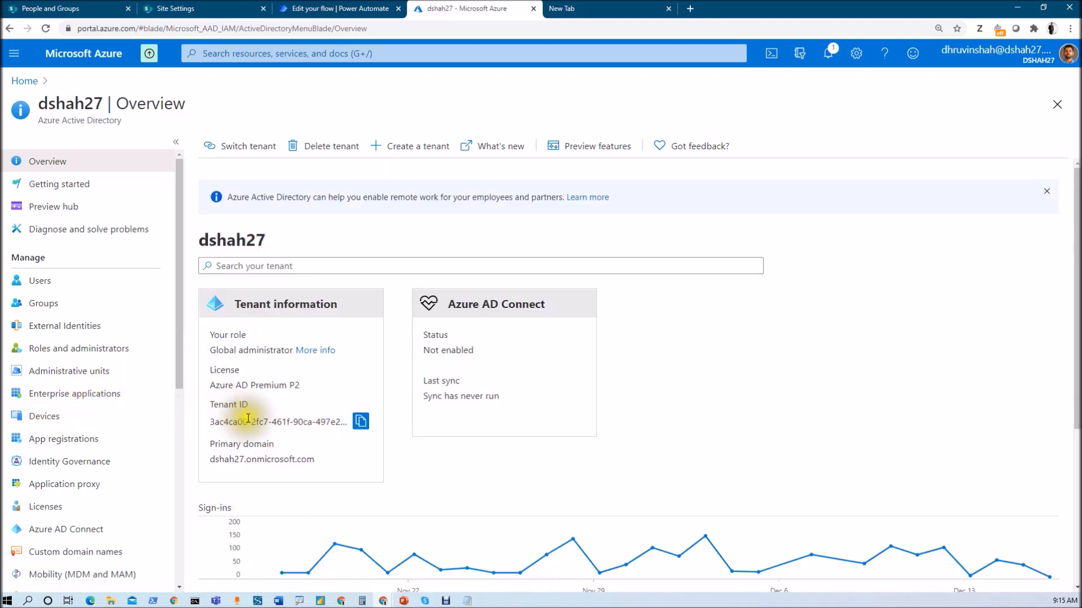
pyautogui.click(358, 424)
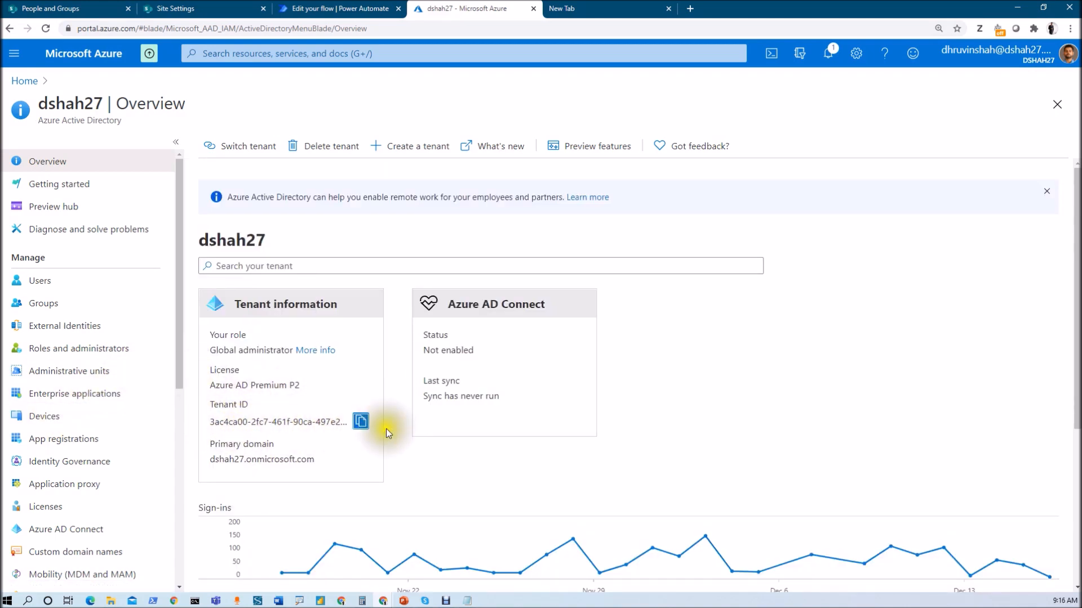
pyautogui.click(318, 10)
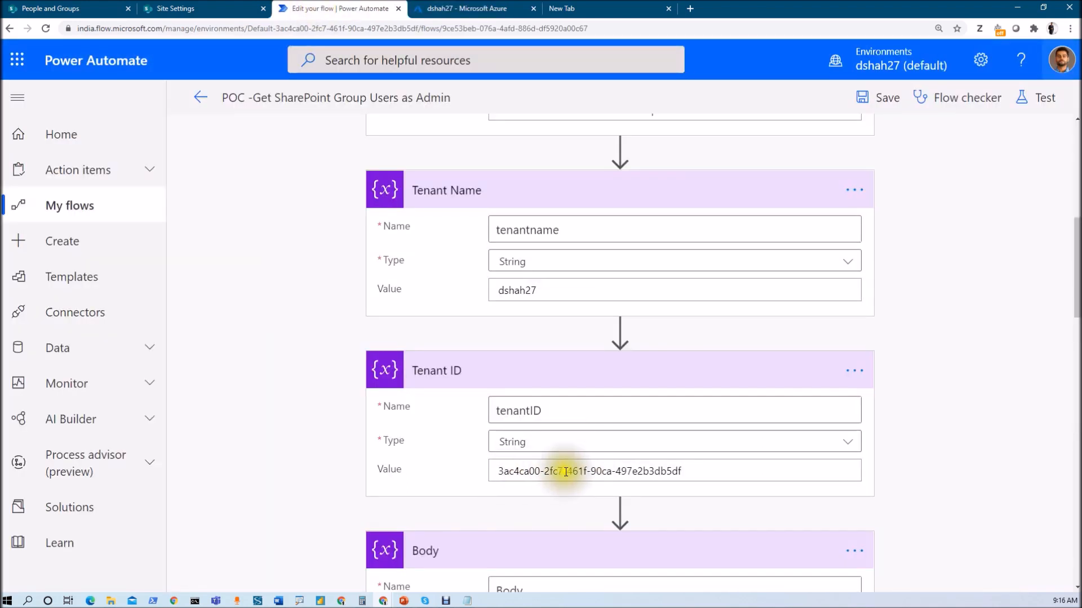
# Collapse the vClientID, vClientSecret, Tenant Name and Tenant ID variable cards.
pyautogui.scroll(3, 647, 425)
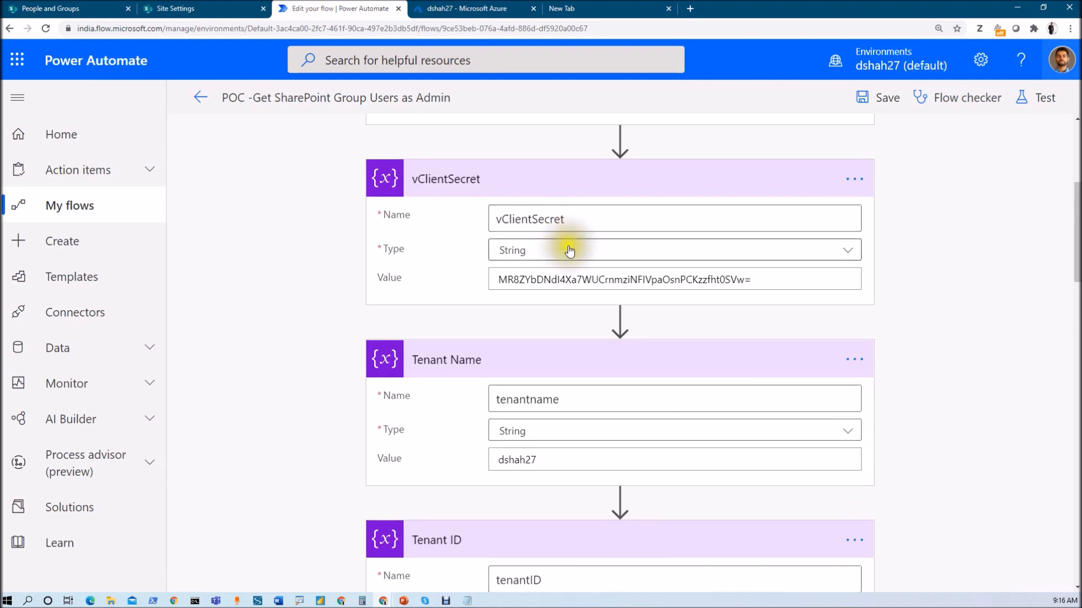
pyautogui.scroll(1, 570, 251)
pyautogui.click(569, 179)
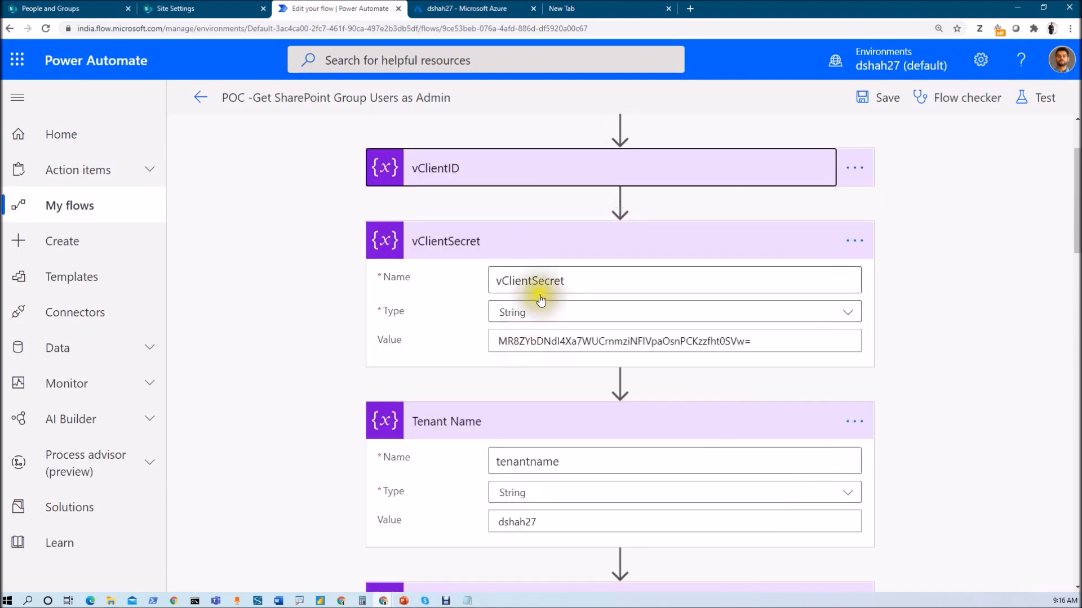
pyautogui.click(555, 237)
pyautogui.click(519, 315)
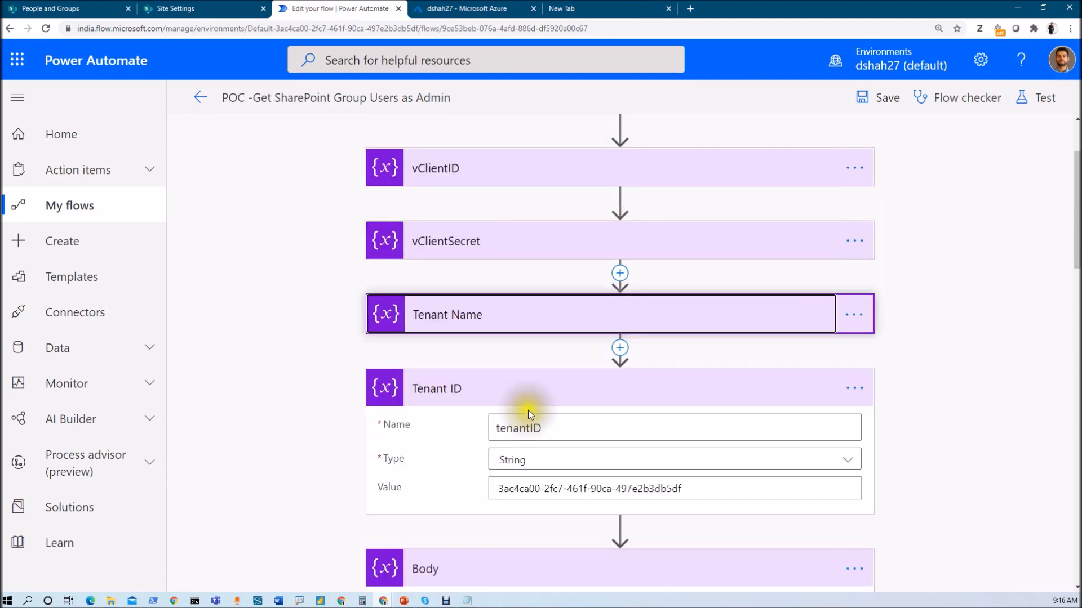
pyautogui.click(530, 399)
# Search for "htt" and insert the premium HTTP action between Body and Get Access Token from SharePoint.
pyautogui.scroll(-3, 619, 321)
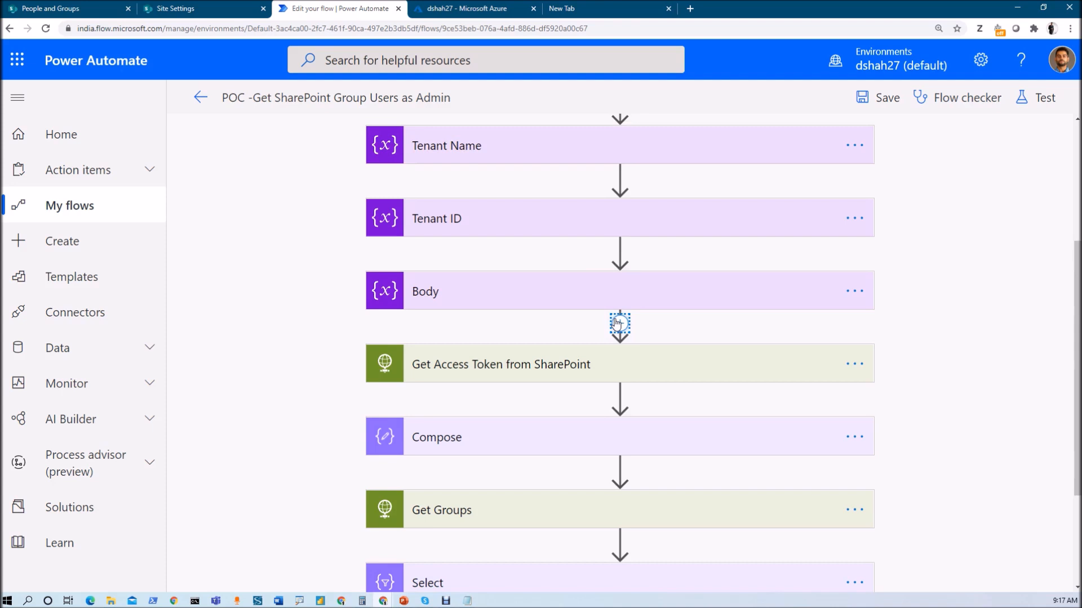
pyautogui.click(620, 323)
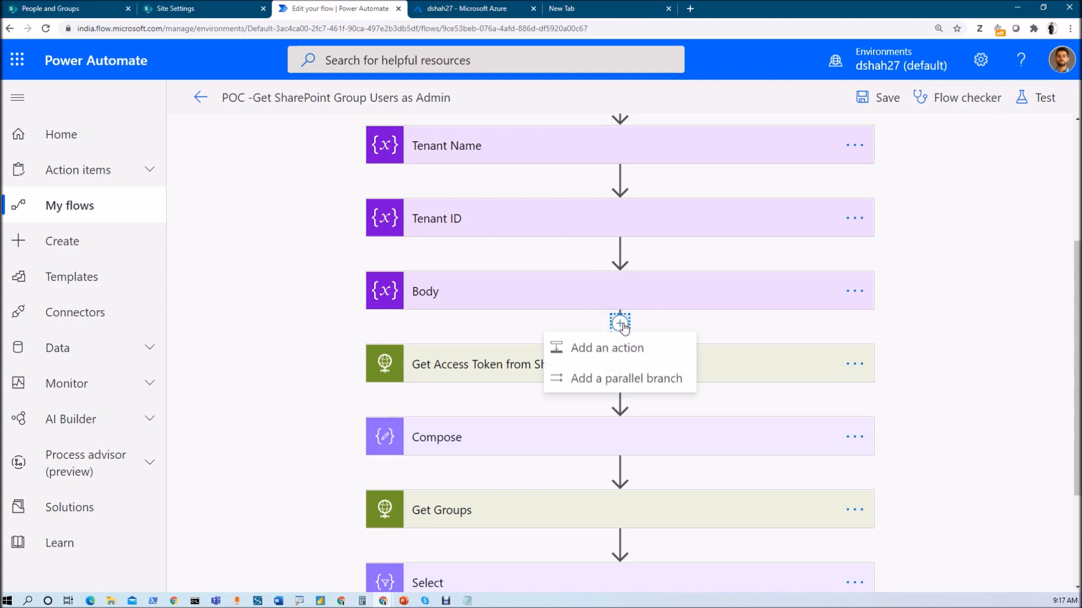
pyautogui.click(619, 350)
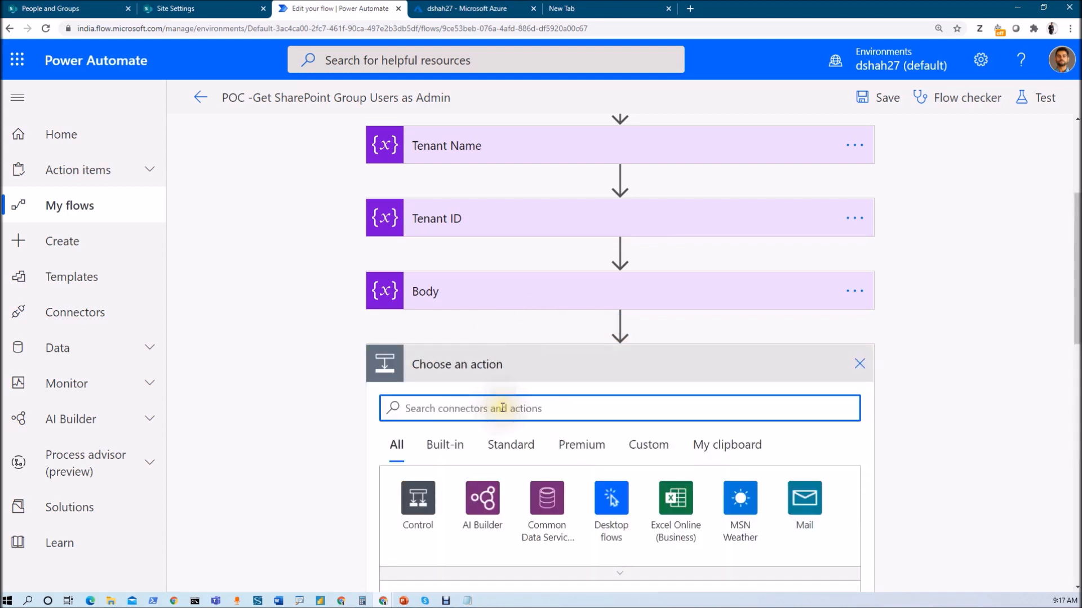
pyautogui.write('htt')
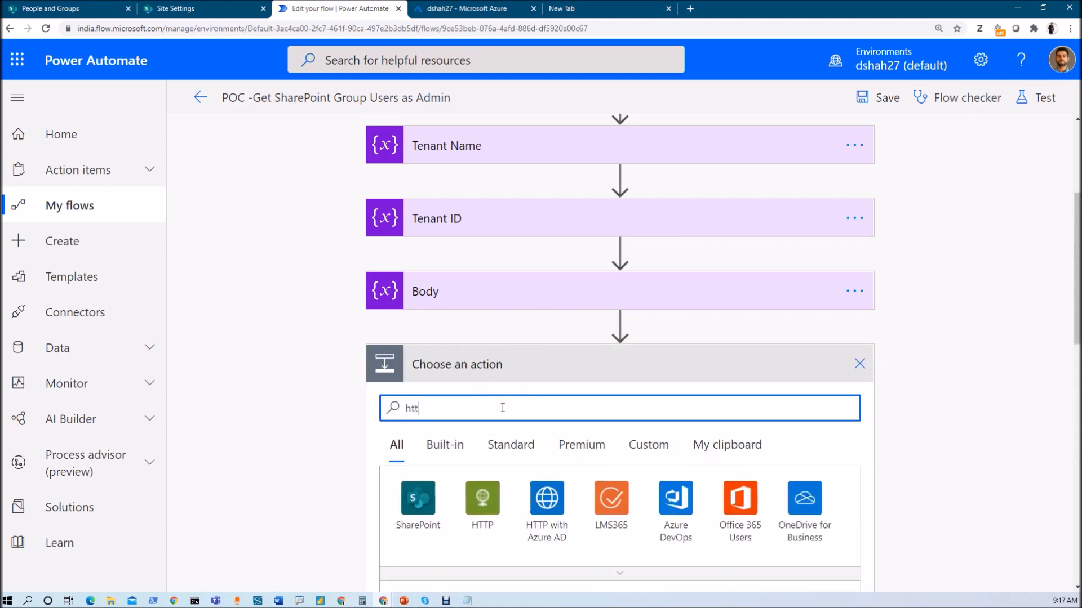
pyautogui.scroll(-2, 475, 510)
pyautogui.scroll(-3, 489, 521)
pyautogui.scroll(3, 515, 545)
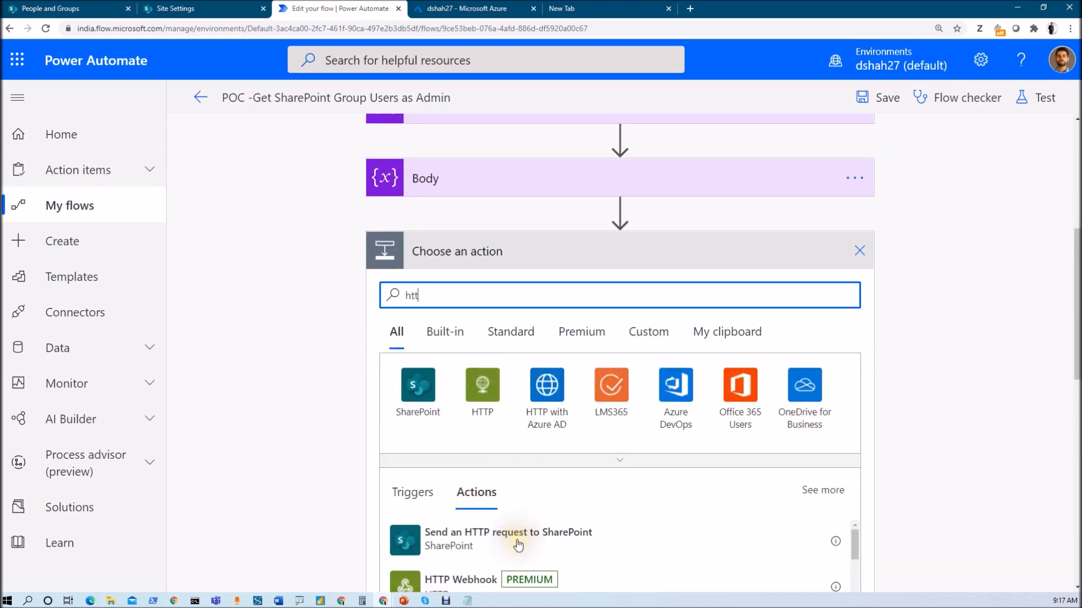
pyautogui.scroll(-3, 1034, 409)
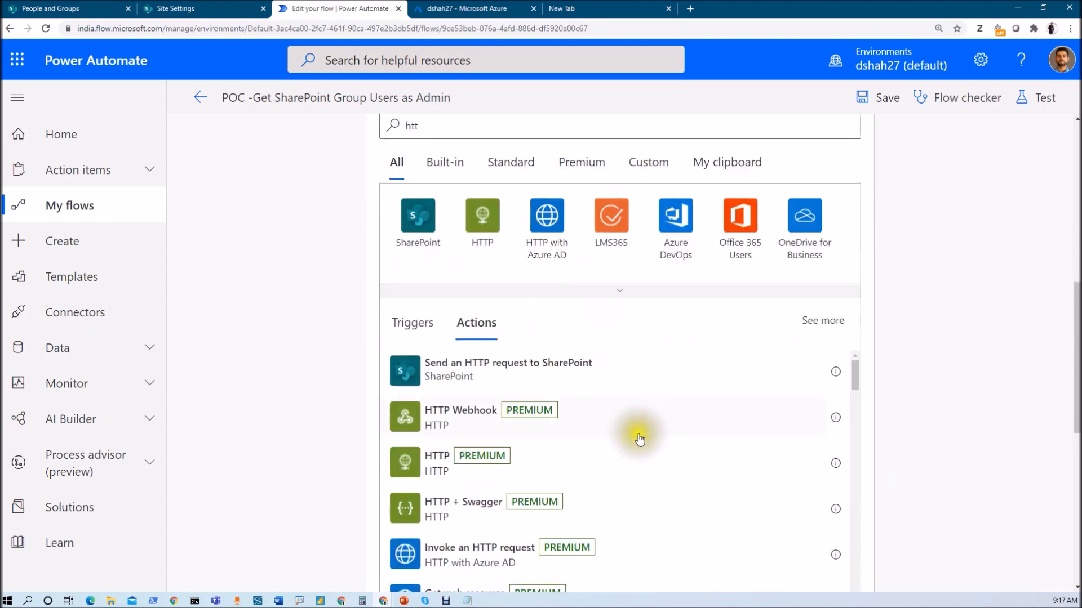
pyautogui.click(467, 472)
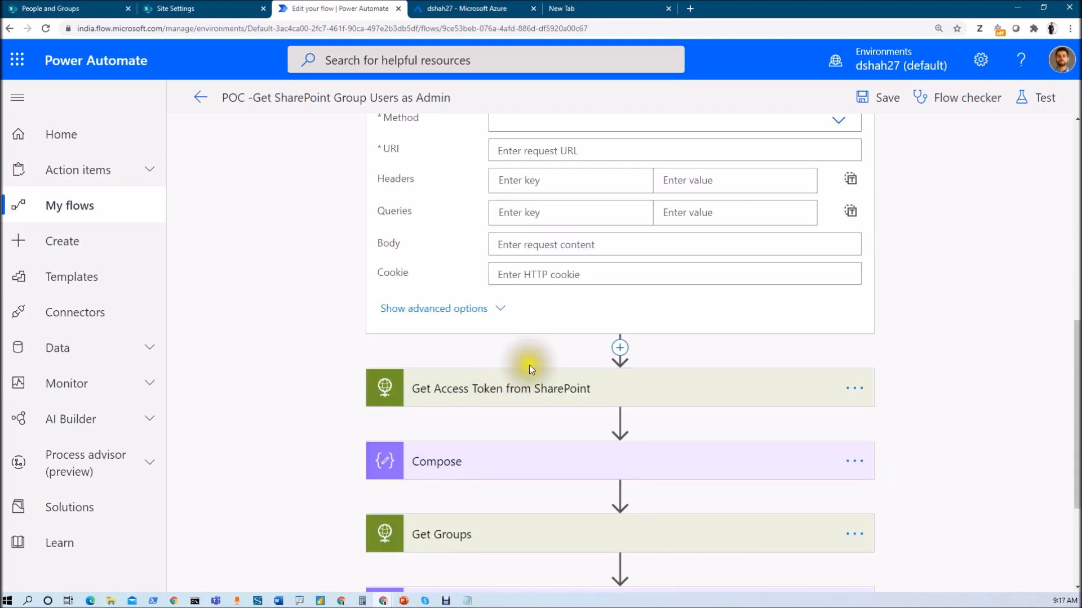
# Delete the blank HTTP action placed after the Body variable and confirm its removal.
pyautogui.scroll(1, 529, 363)
pyautogui.scroll(2, 529, 364)
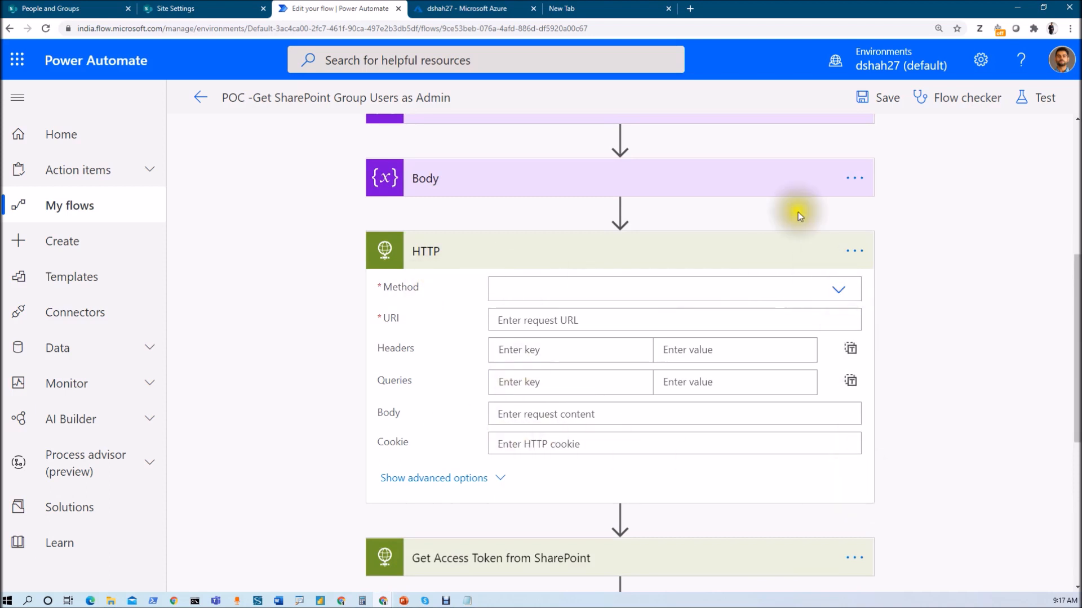
pyautogui.click(854, 252)
pyautogui.click(912, 457)
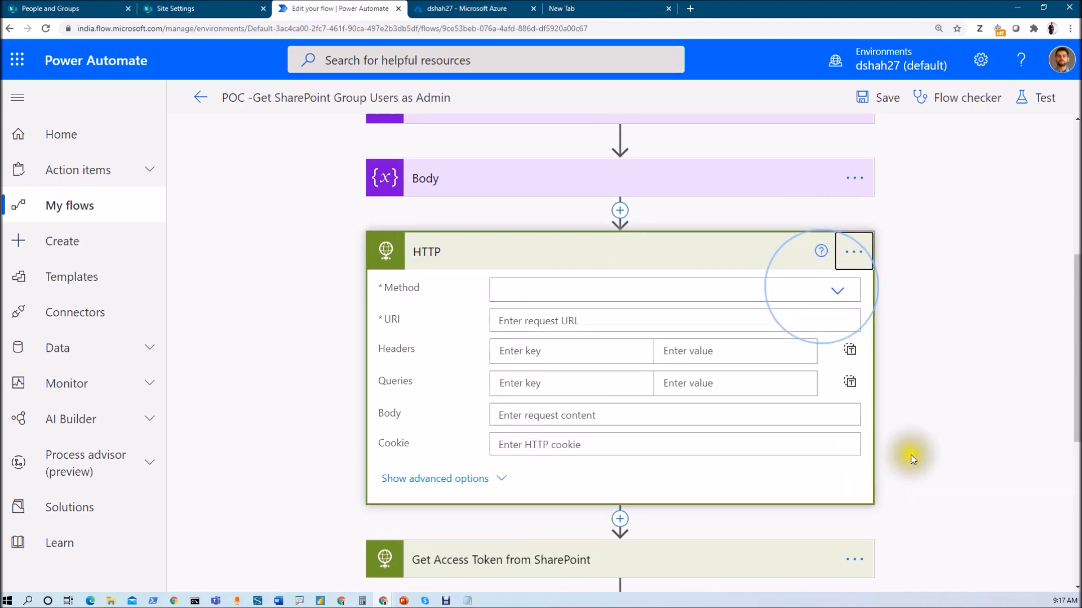
pyautogui.click(552, 353)
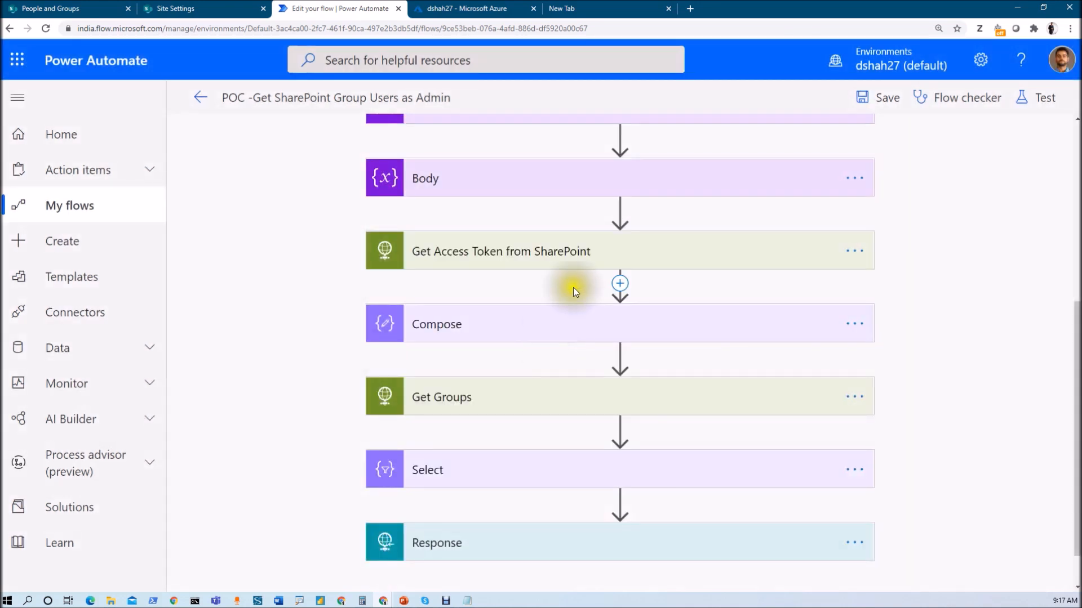
# Expand Get Access Token from SharePoint and the Body variable to review the token request settings.
pyautogui.click(585, 248)
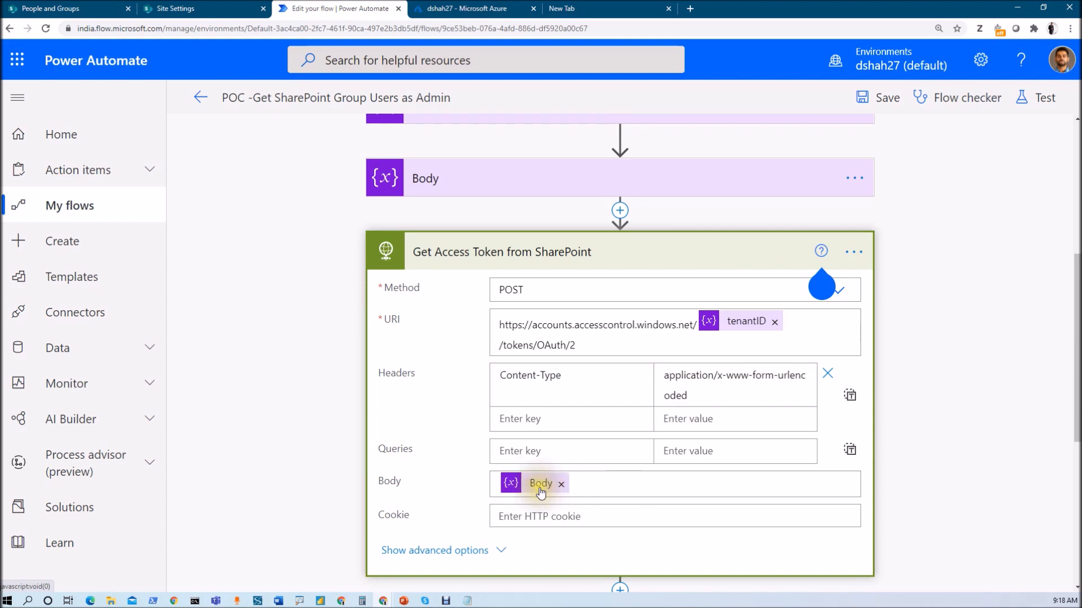
pyautogui.click(552, 186)
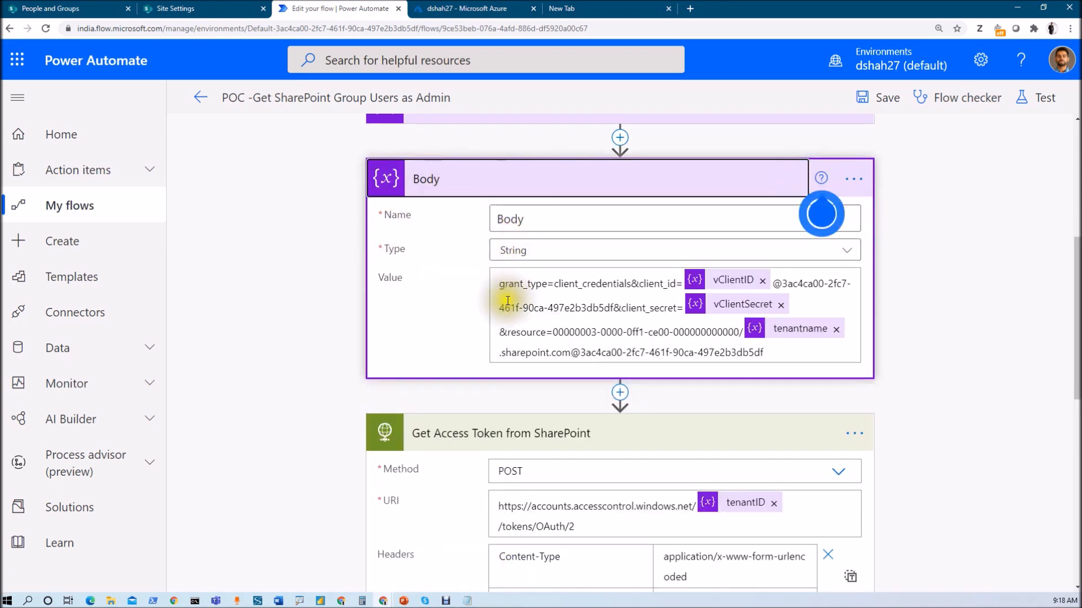
pyautogui.click(502, 289)
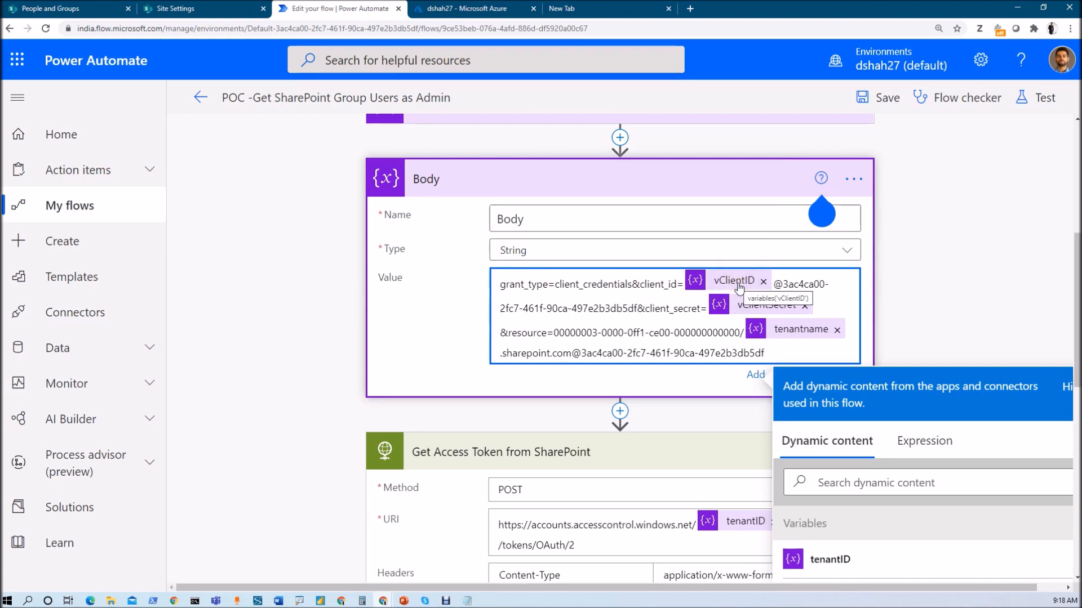
# Examine the tenant ID, client secret and resource parts of the Body value and where the token request uses Body.
pyautogui.click(778, 284)
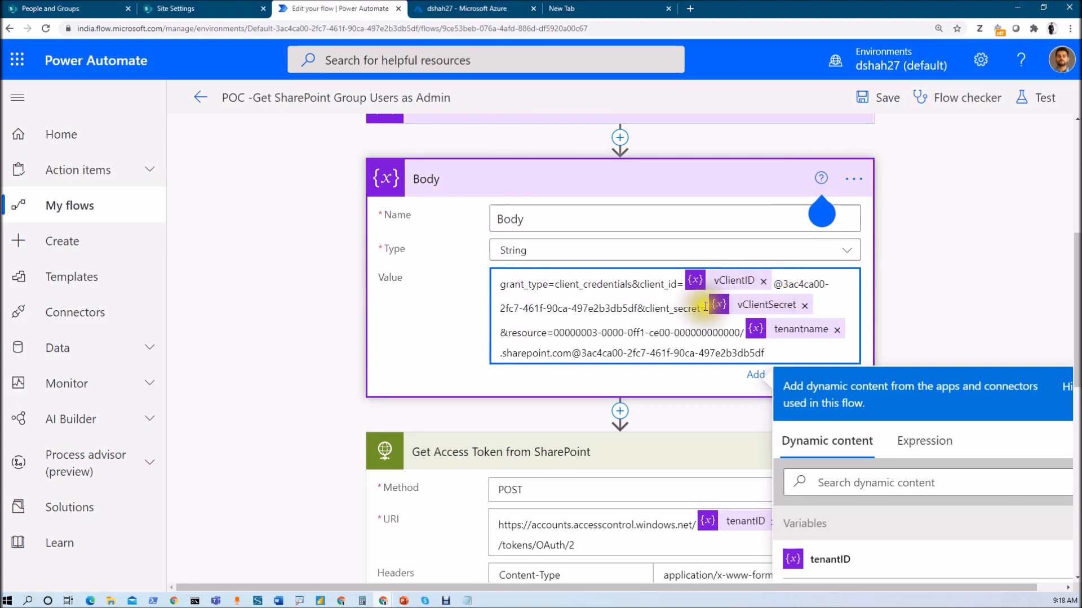
pyautogui.click(634, 308)
pyautogui.moveTo(638, 309); pyautogui.dragTo(783, 285)
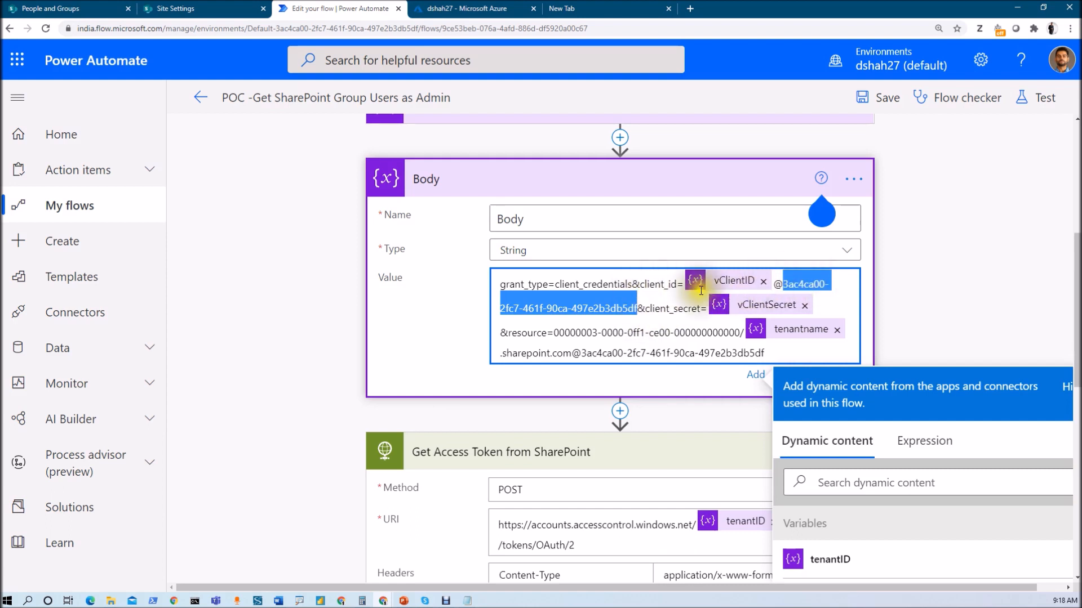
pyautogui.click(648, 309)
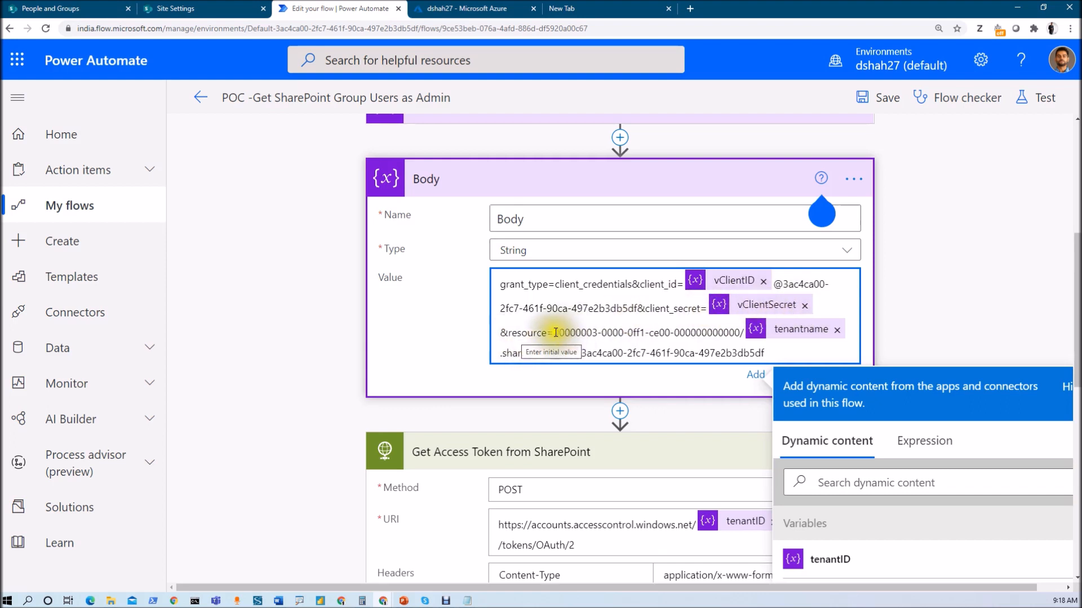
pyautogui.doubleClick(741, 332)
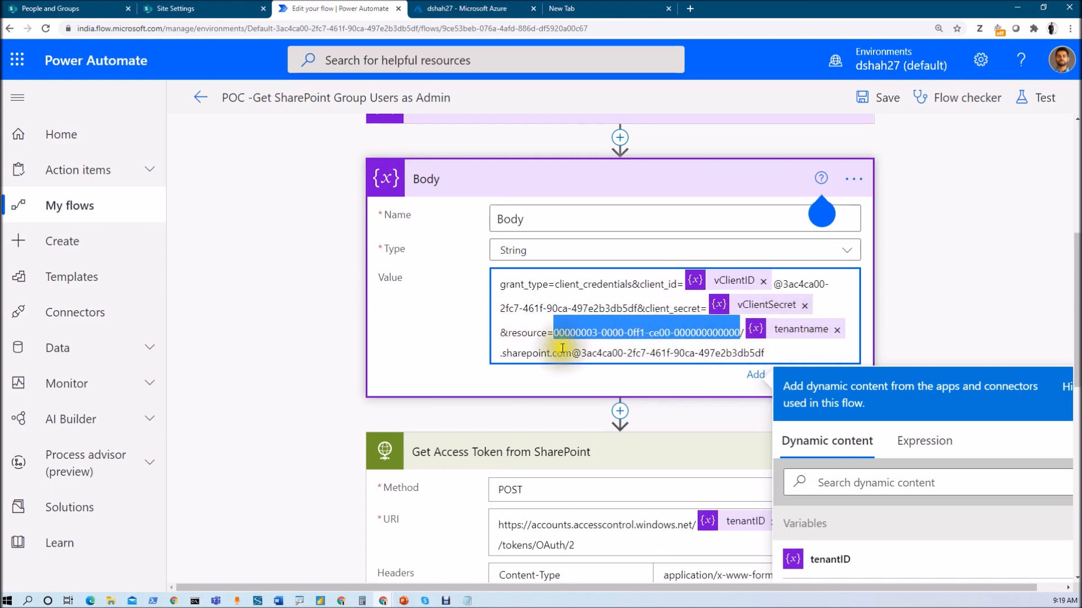
pyautogui.moveTo(579, 355); pyautogui.dragTo(775, 354)
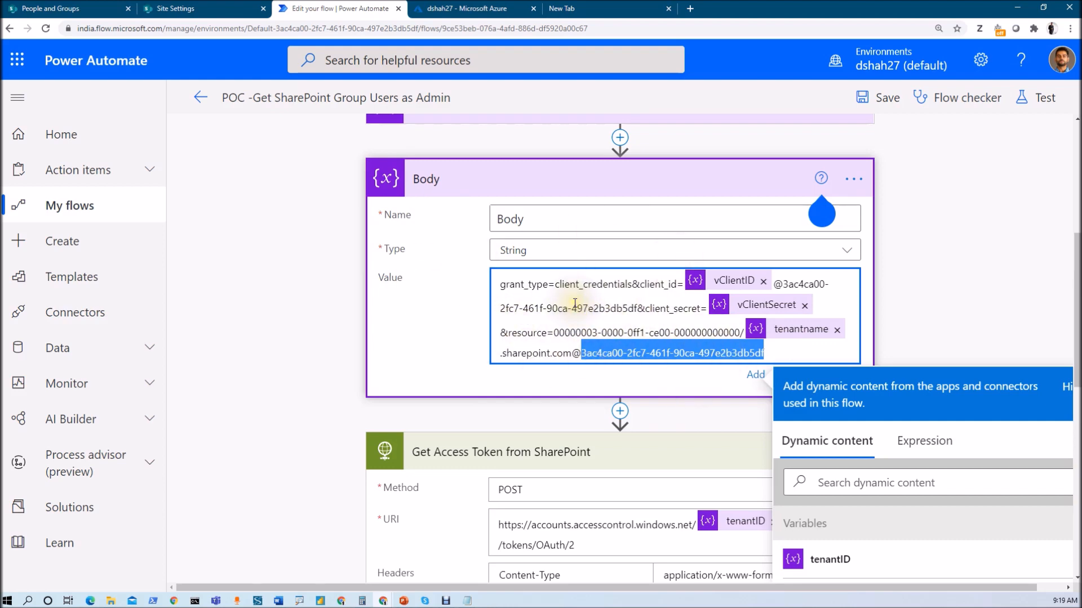
pyautogui.scroll(-4, 484, 451)
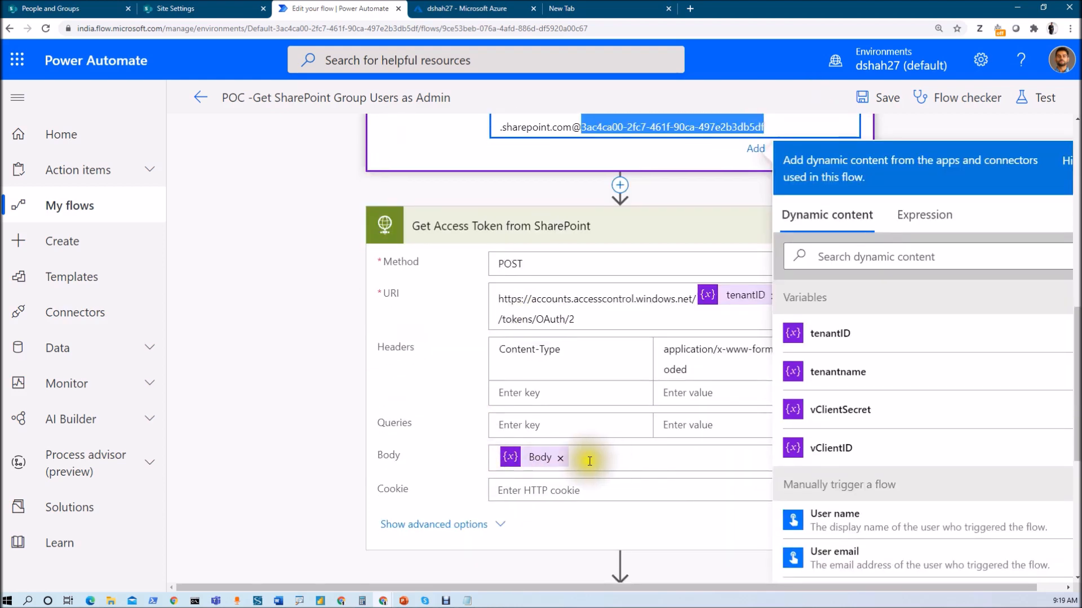
pyautogui.scroll(-4, 596, 461)
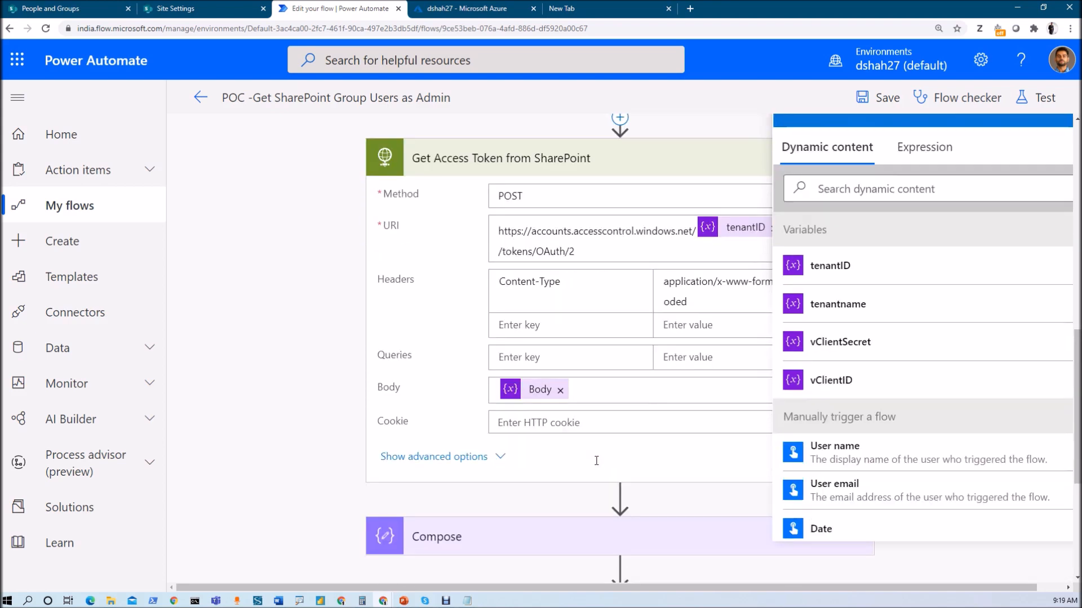
# Expand Compose and check how its access_token input relates to the Get Access Token from SharePoint action.
pyautogui.click(587, 397)
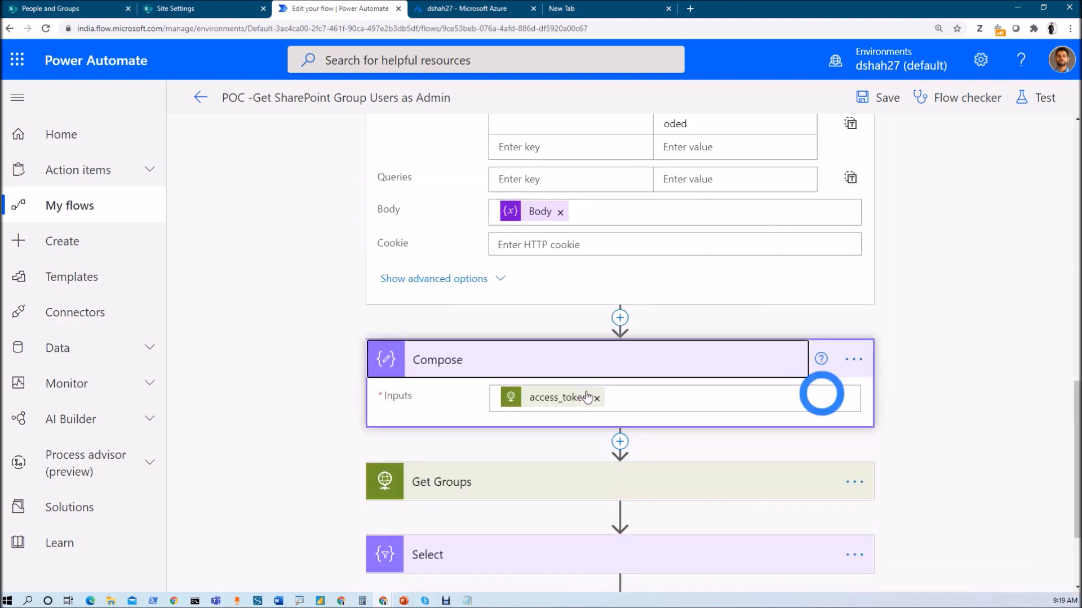
pyautogui.scroll(3, 536, 357)
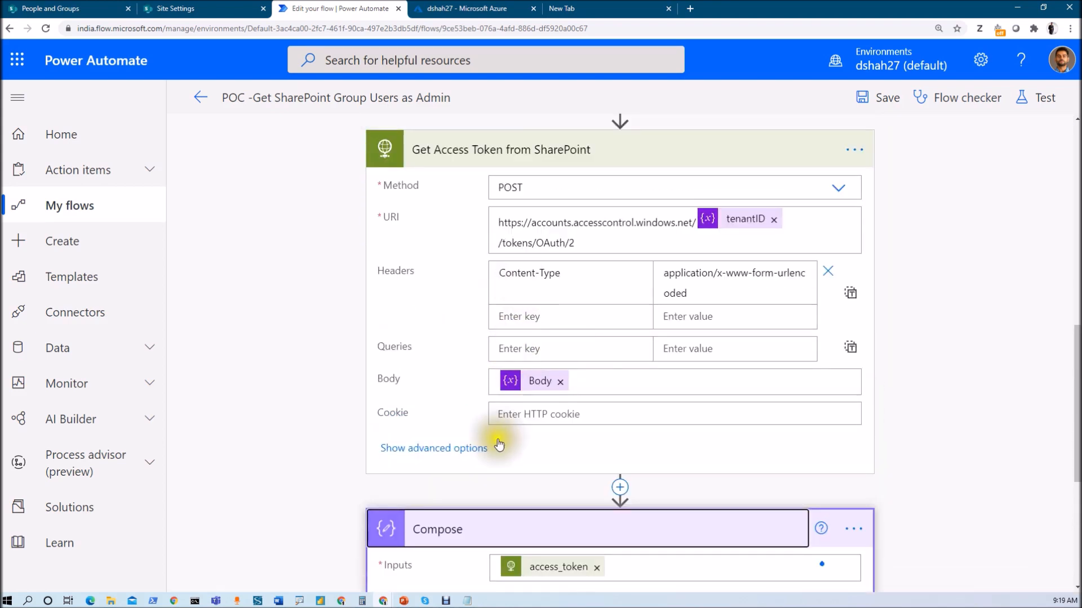
pyautogui.scroll(-3, 495, 442)
pyautogui.scroll(3, 560, 369)
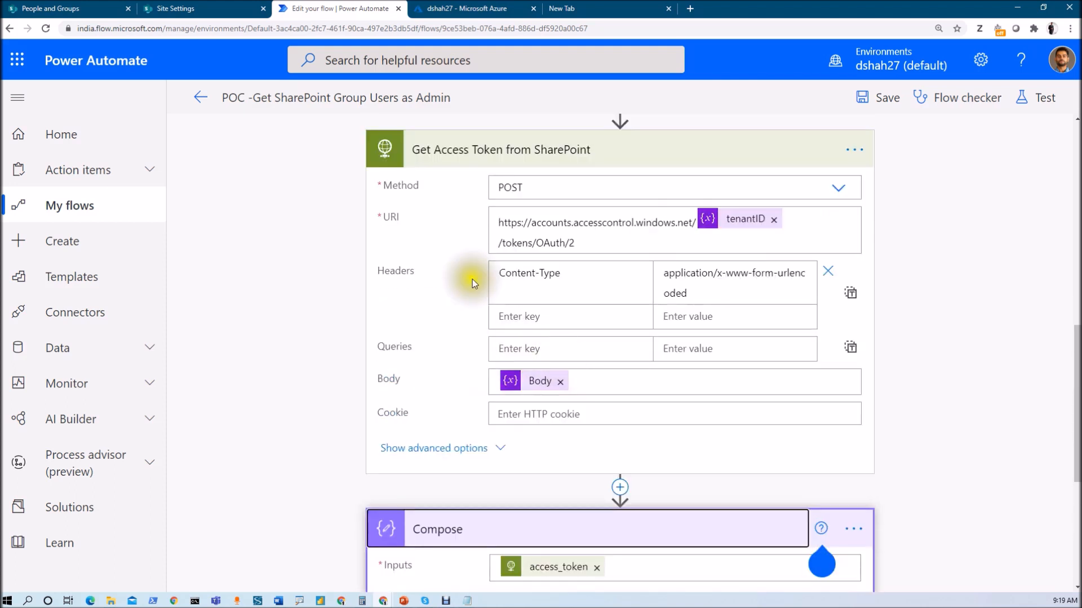
pyautogui.scroll(-2, 552, 492)
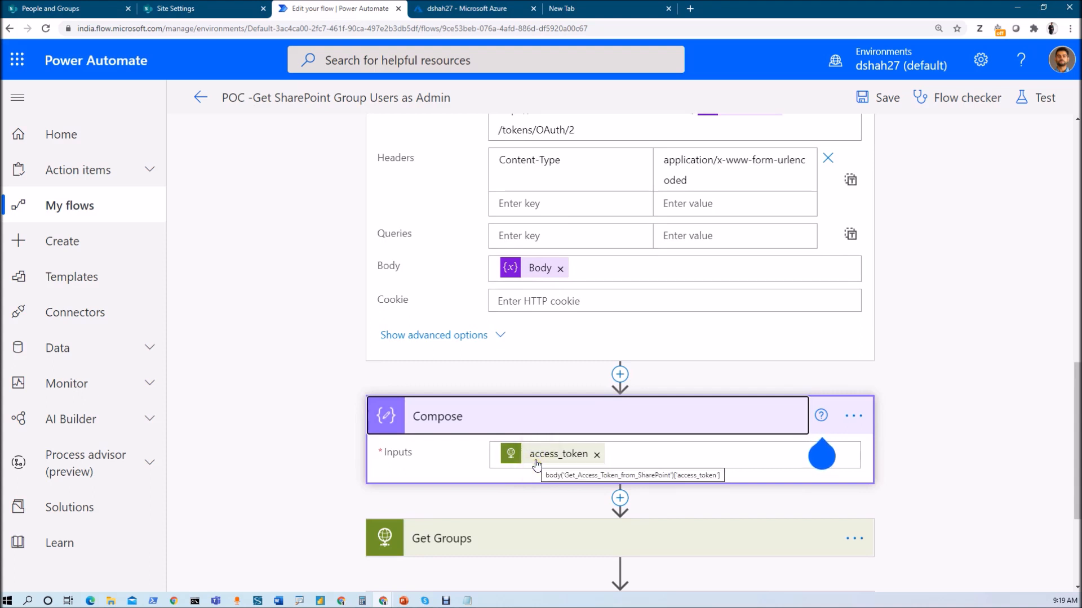
pyautogui.scroll(2, 537, 465)
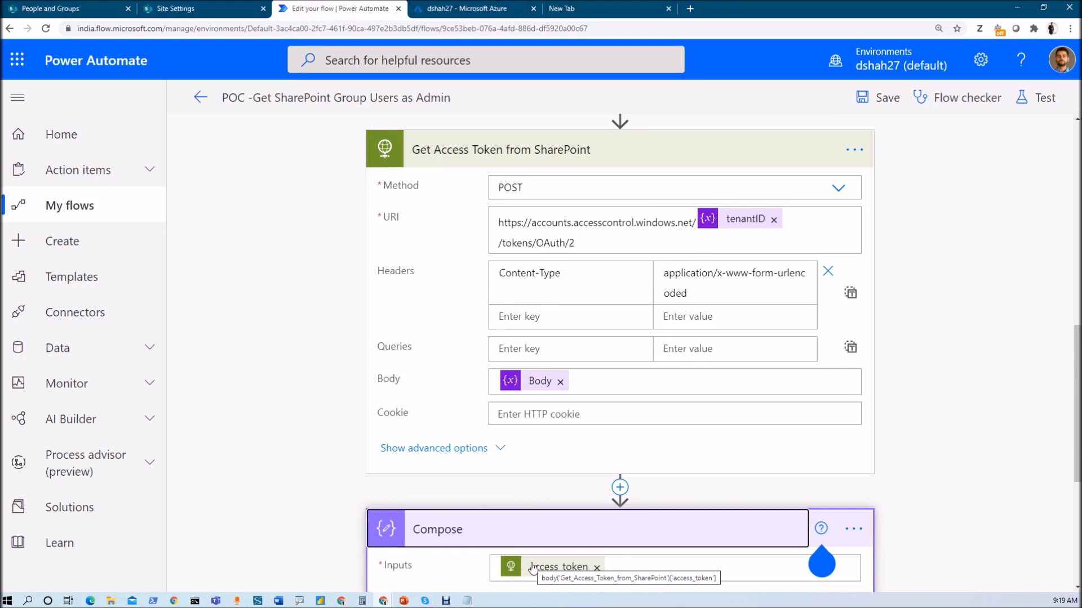
pyautogui.scroll(-2, 532, 568)
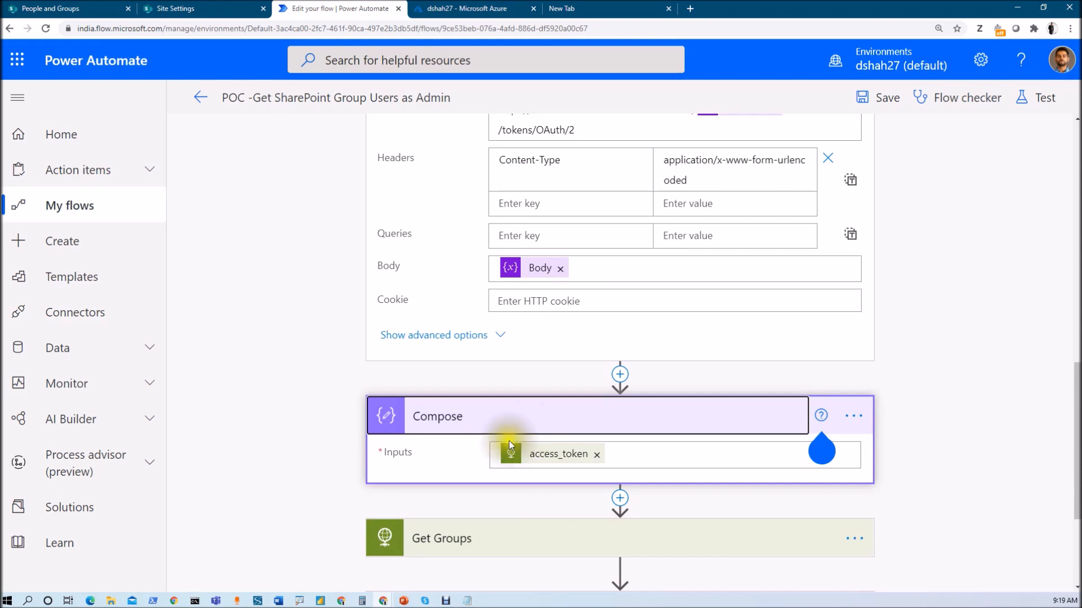
# Expand Get Groups and review its request URI for the Approvers group and its Accept and Authorization headers.
pyautogui.click(504, 543)
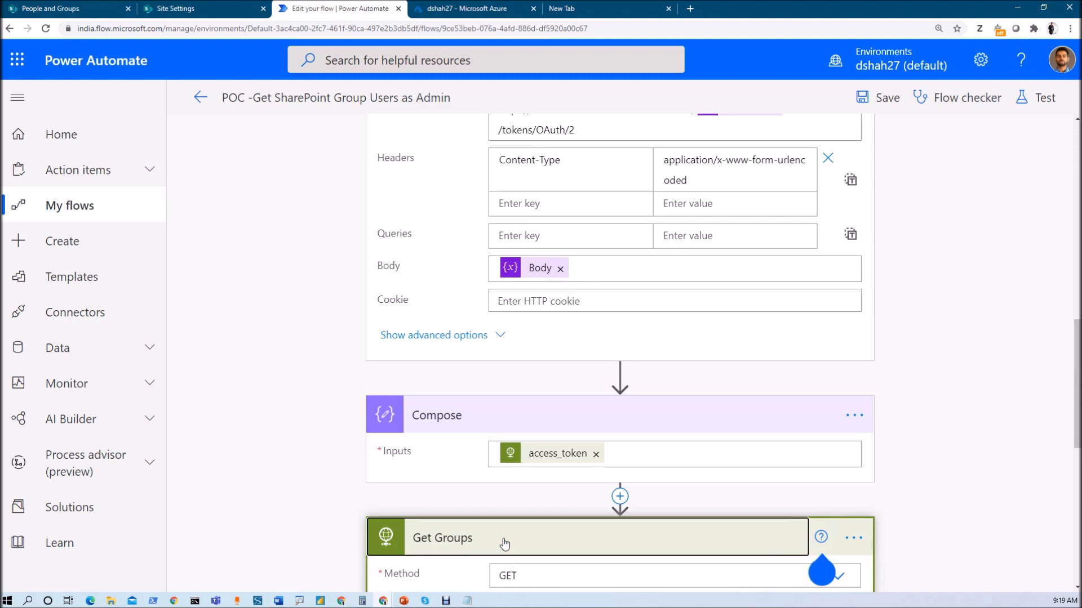
pyautogui.scroll(-5, 505, 544)
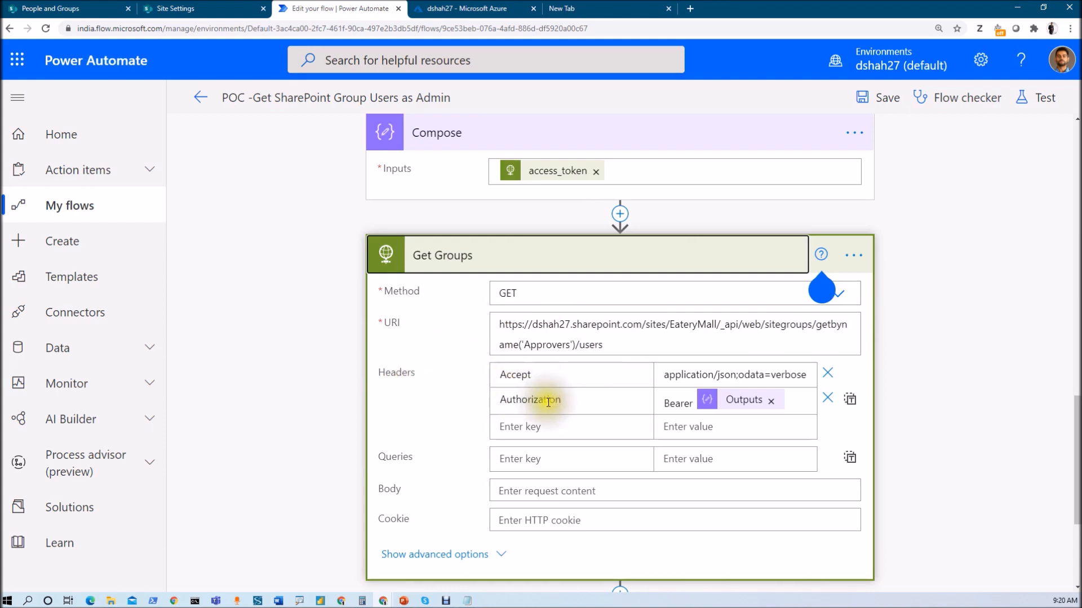
pyautogui.click(409, 392)
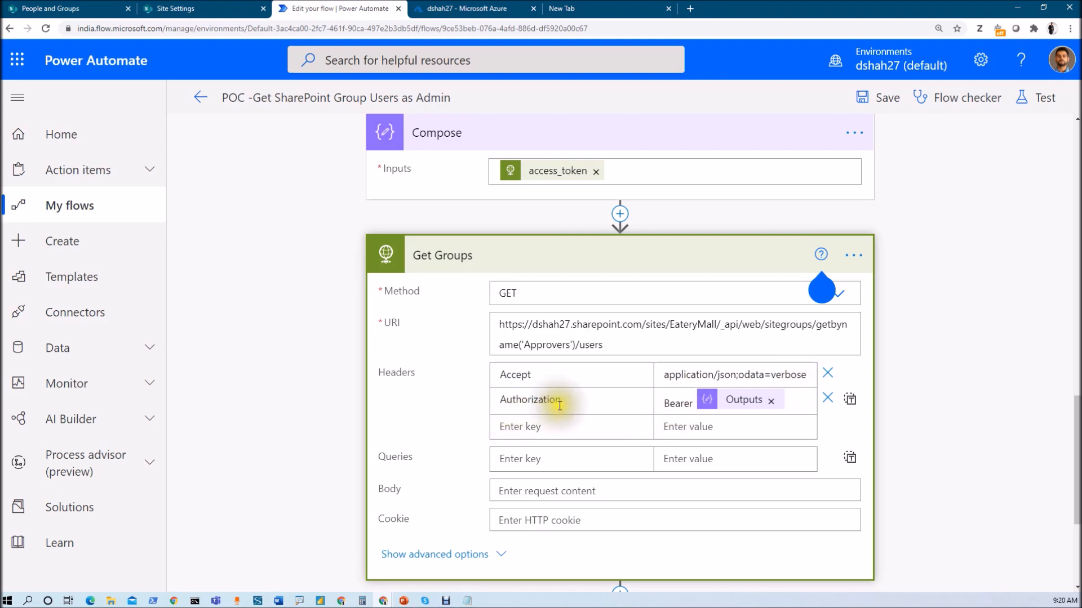
pyautogui.click(676, 403)
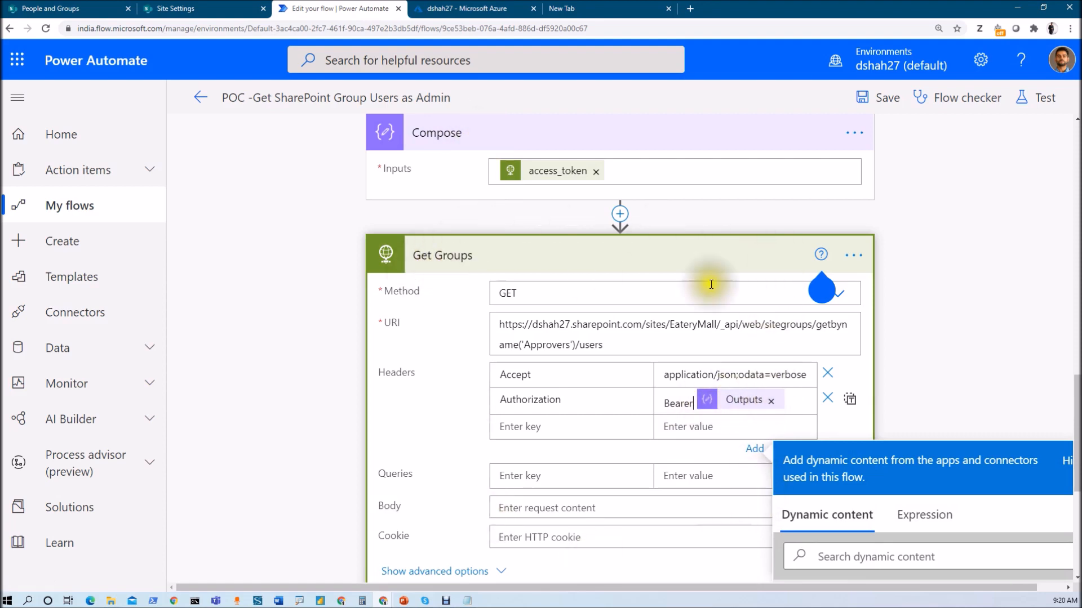
pyautogui.scroll(-4, 637, 381)
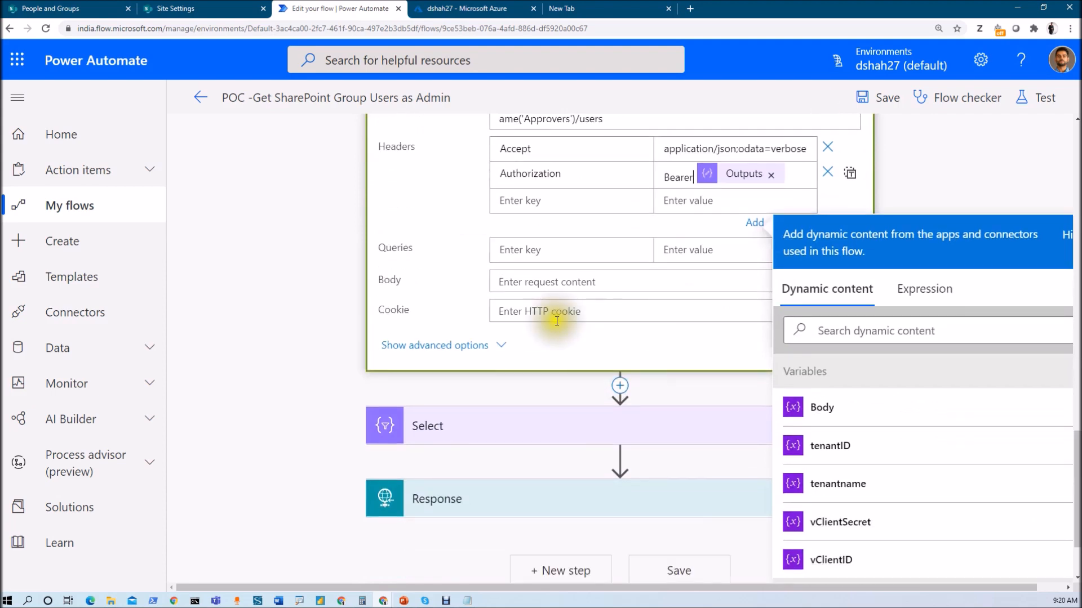
pyautogui.scroll(2, 601, 297)
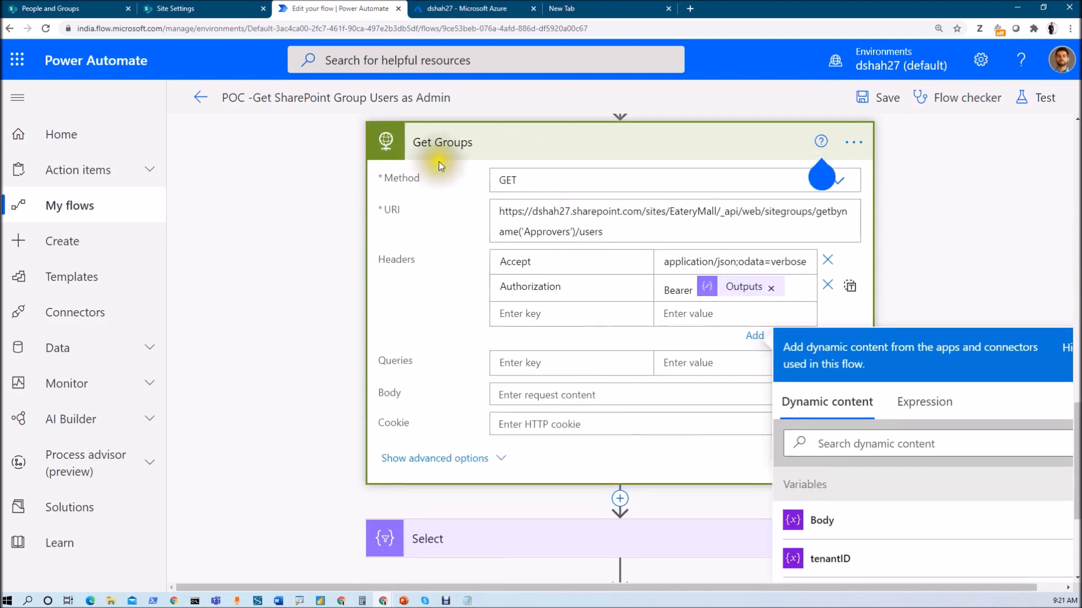
# Expand Select and Response to review the user field mapping and the body that the flow returns.
pyautogui.scroll(-3, 498, 407)
pyautogui.click(515, 371)
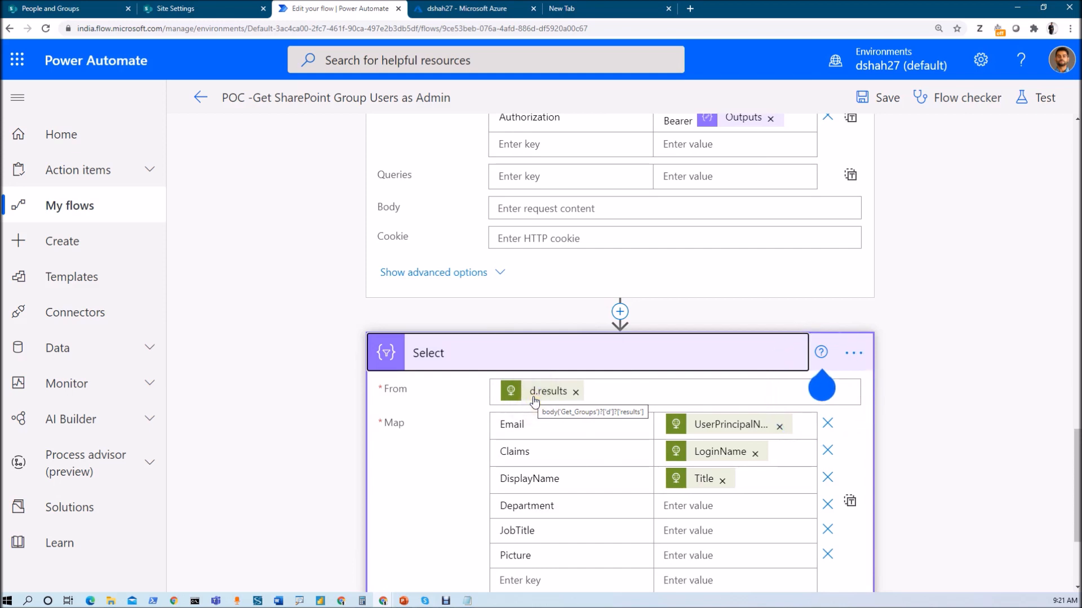
pyautogui.scroll(-1, 534, 401)
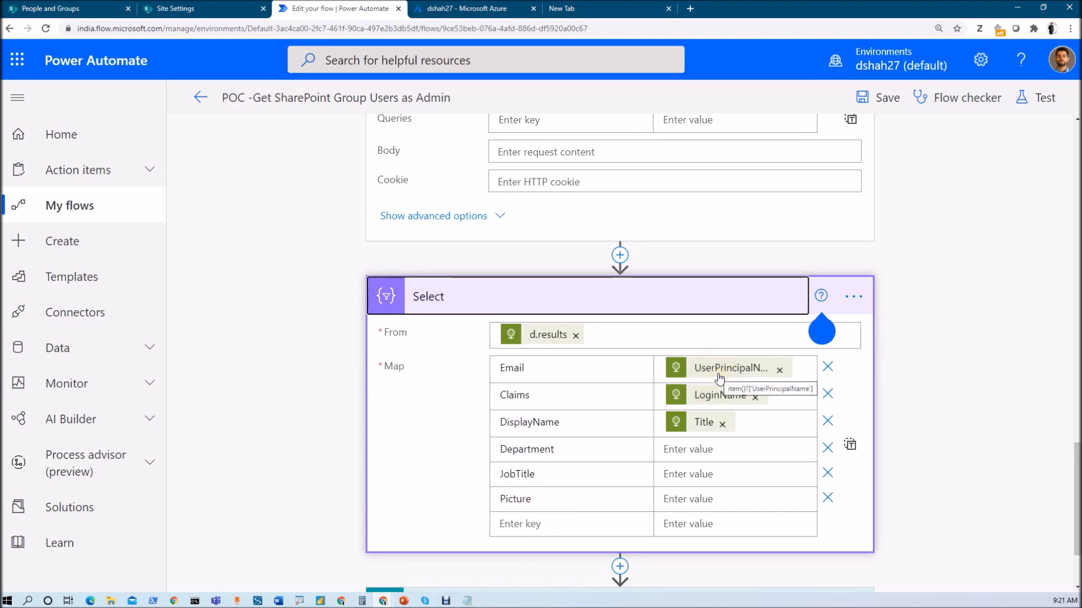
pyautogui.click(702, 427)
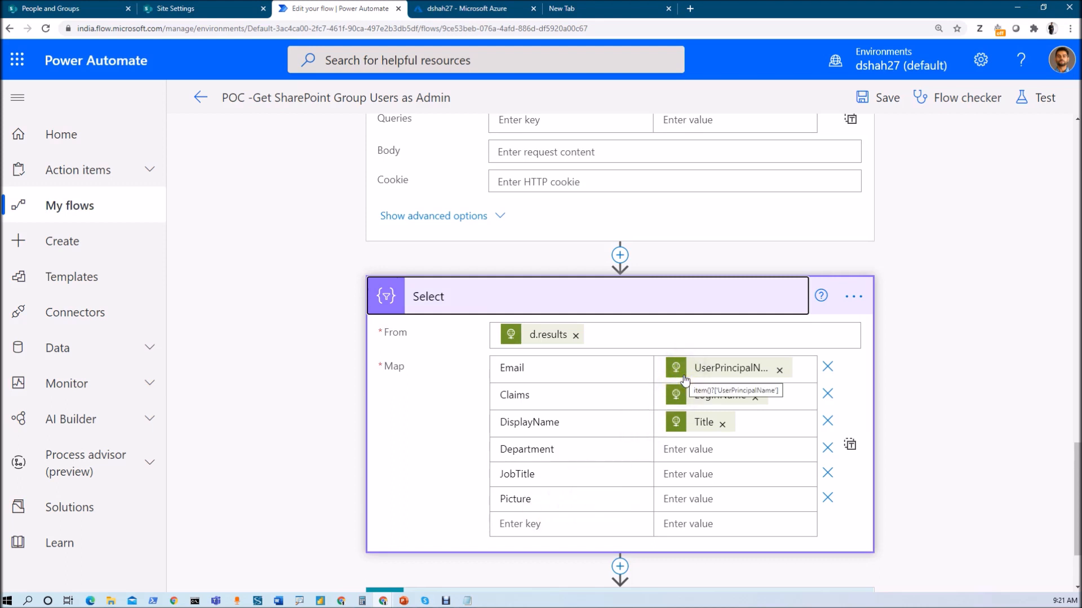
pyautogui.scroll(-2, 682, 367)
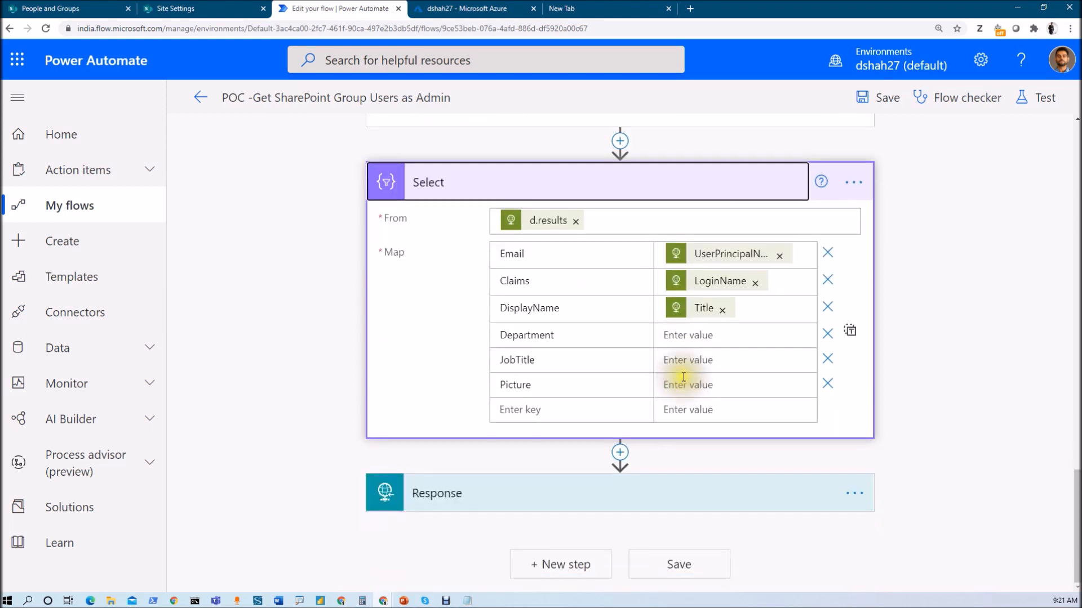
pyautogui.click(567, 505)
pyautogui.scroll(-3, 524, 487)
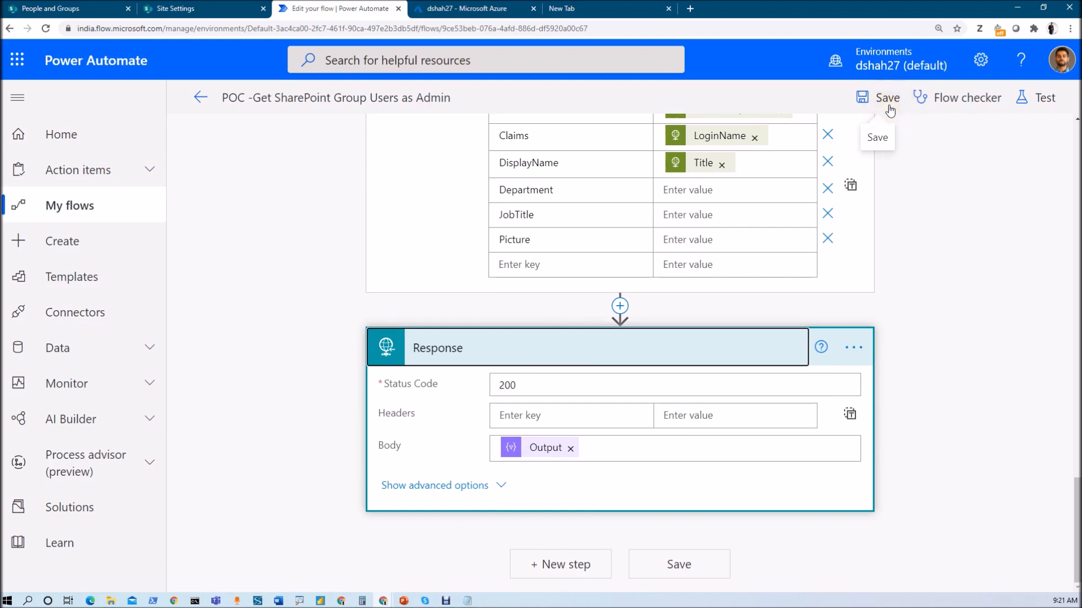
# Test the flow by performing the trigger action manually, run it, and open the resulting run.
pyautogui.click(1033, 102)
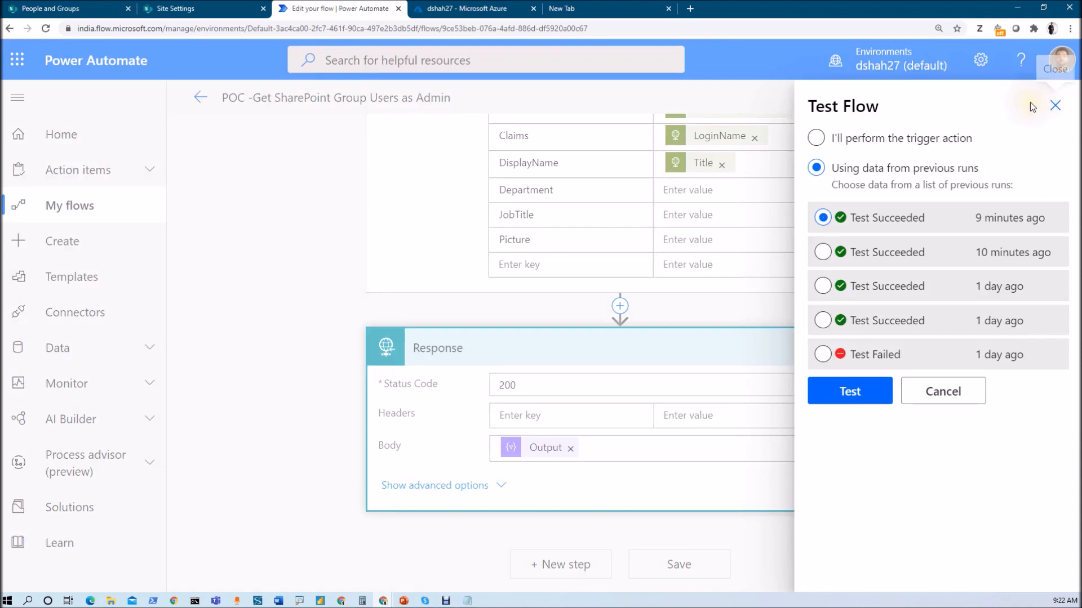
pyautogui.click(818, 217)
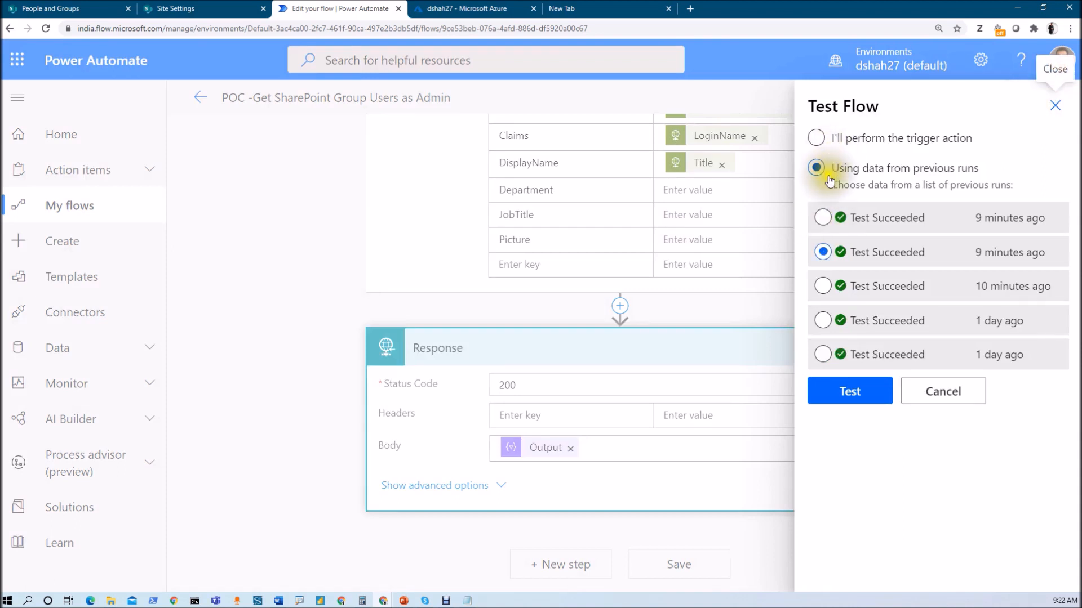
pyautogui.click(819, 141)
pyautogui.click(849, 216)
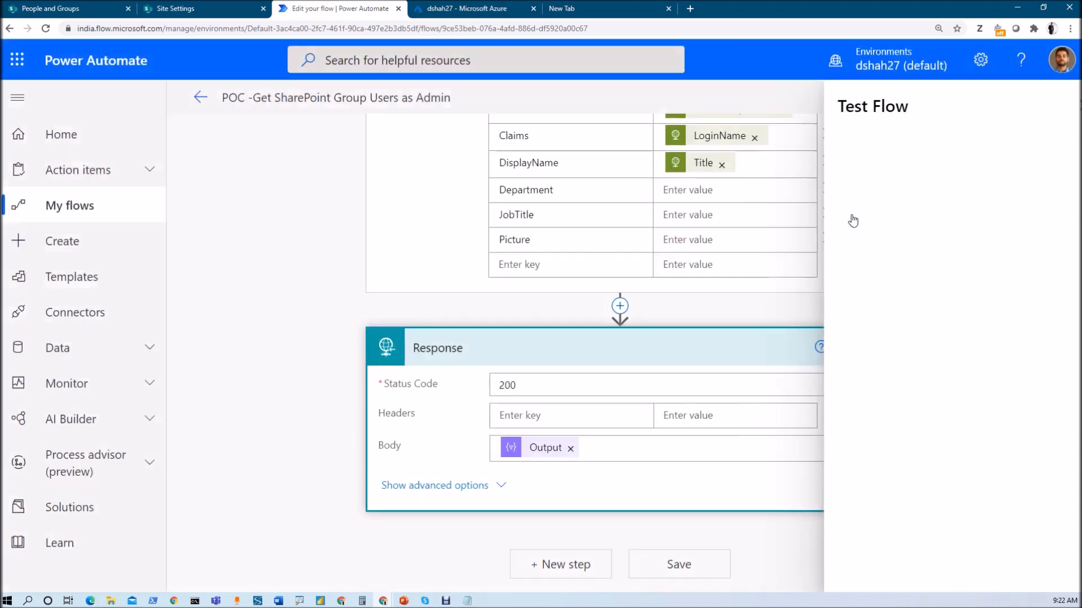
pyautogui.click(857, 562)
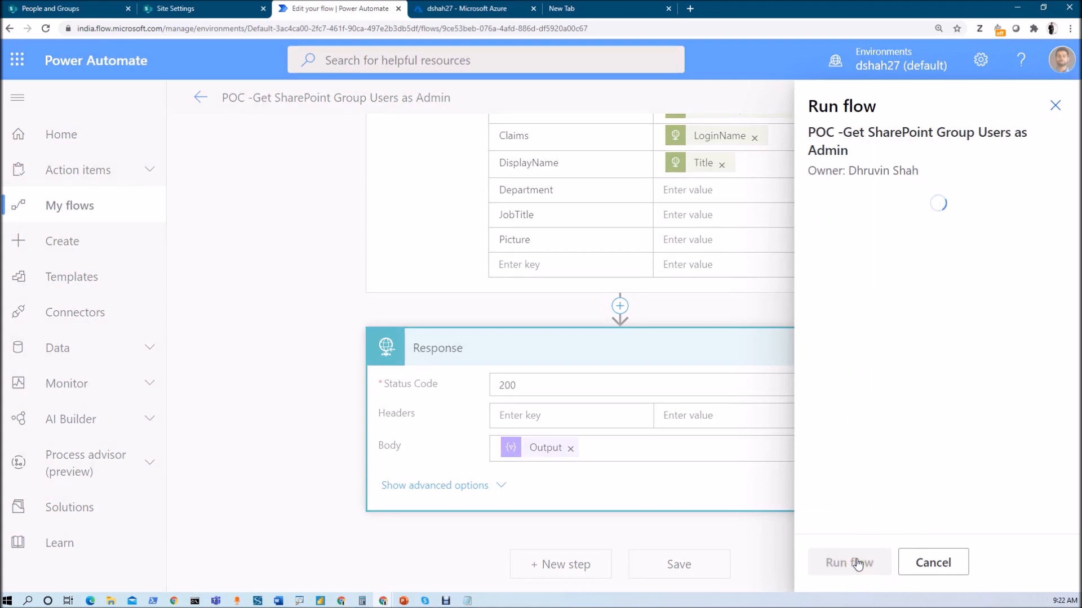
pyautogui.click(857, 563)
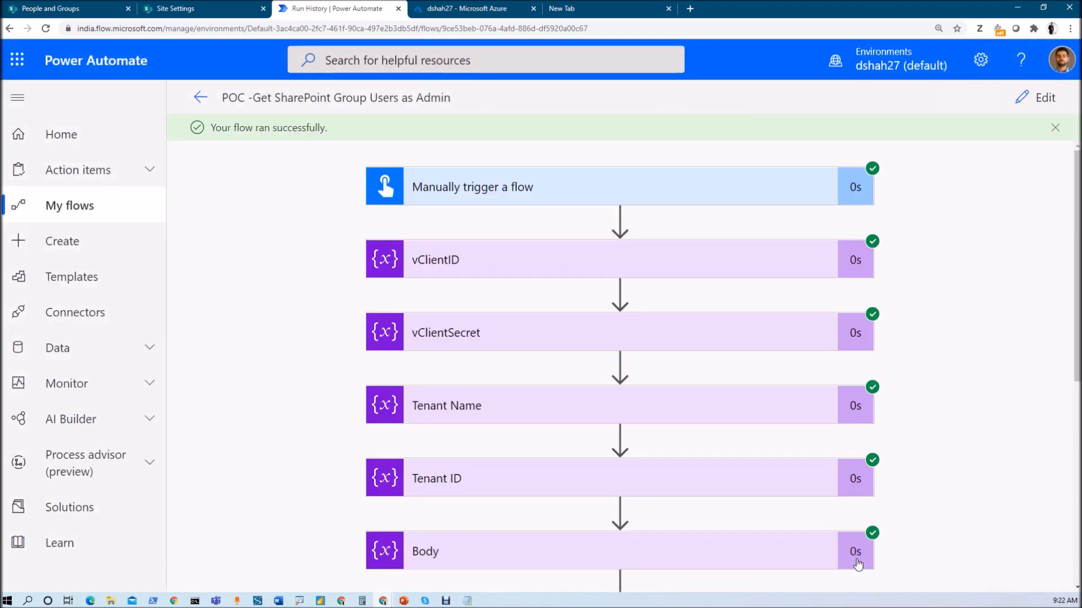
# Expand vClientID, vClientSecret, Tenant Name and Tenant ID in the run to review their values.
pyautogui.click(623, 259)
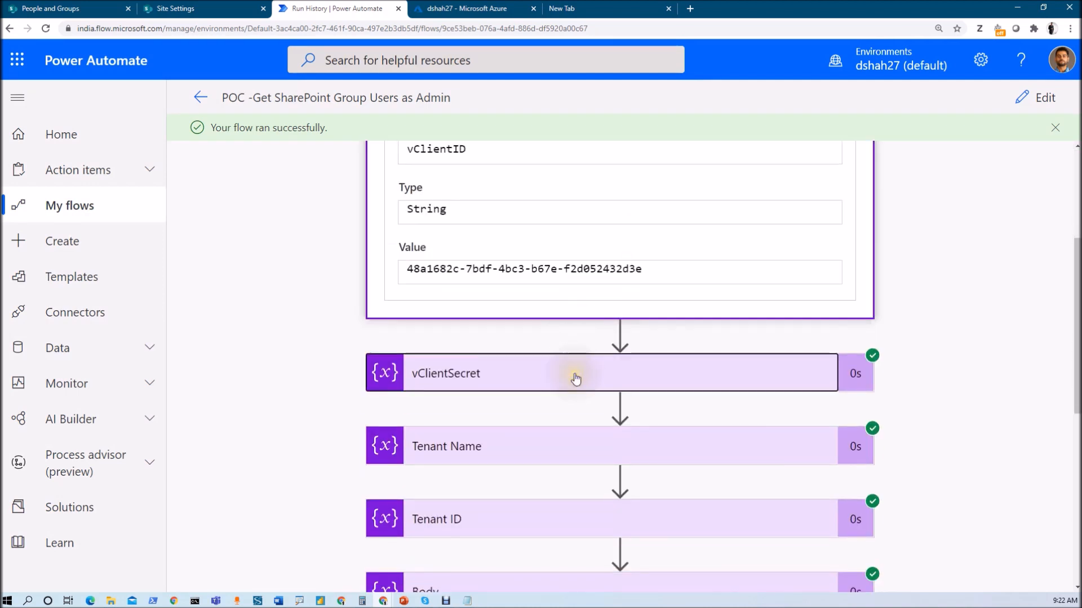
pyautogui.click(575, 375)
pyautogui.scroll(-3, 553, 434)
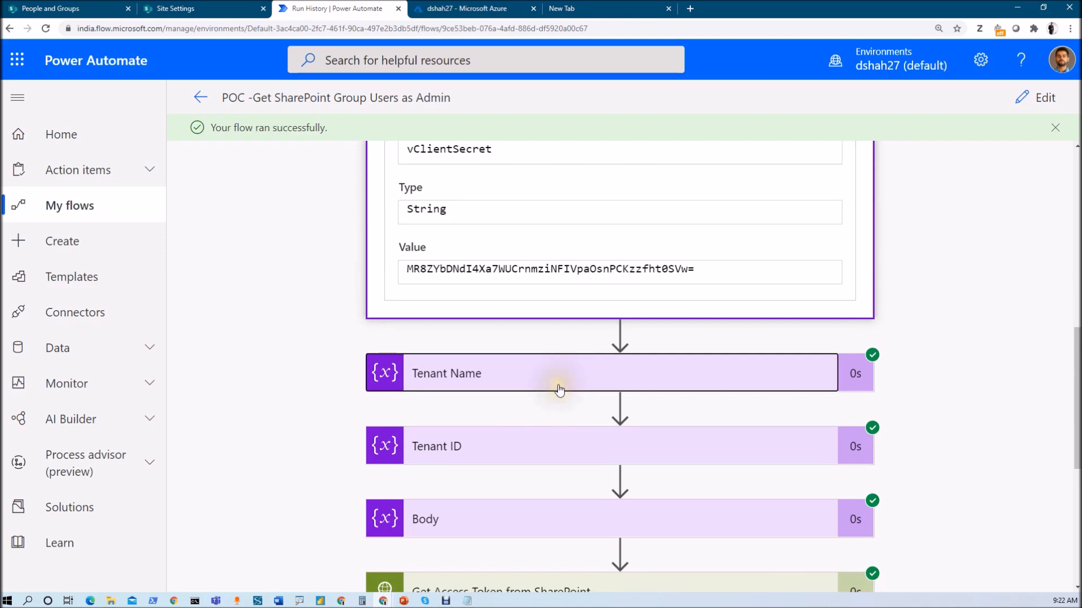
pyautogui.click(556, 386)
pyautogui.click(551, 540)
pyautogui.scroll(-9, 550, 509)
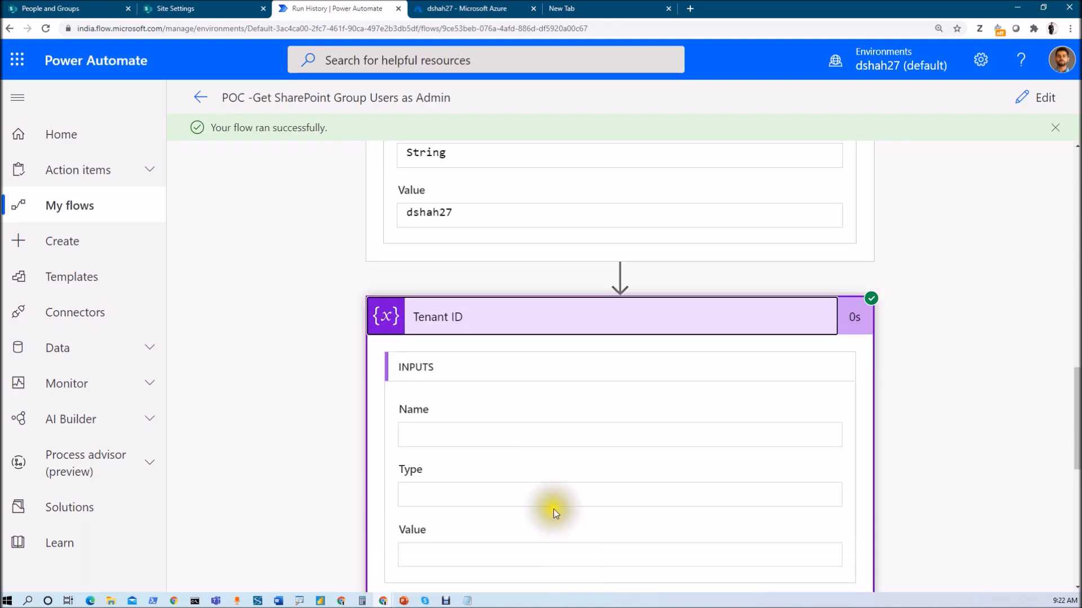
# Expand the Body variable in the run and examine its full value from grant type to resource.
pyautogui.click(519, 376)
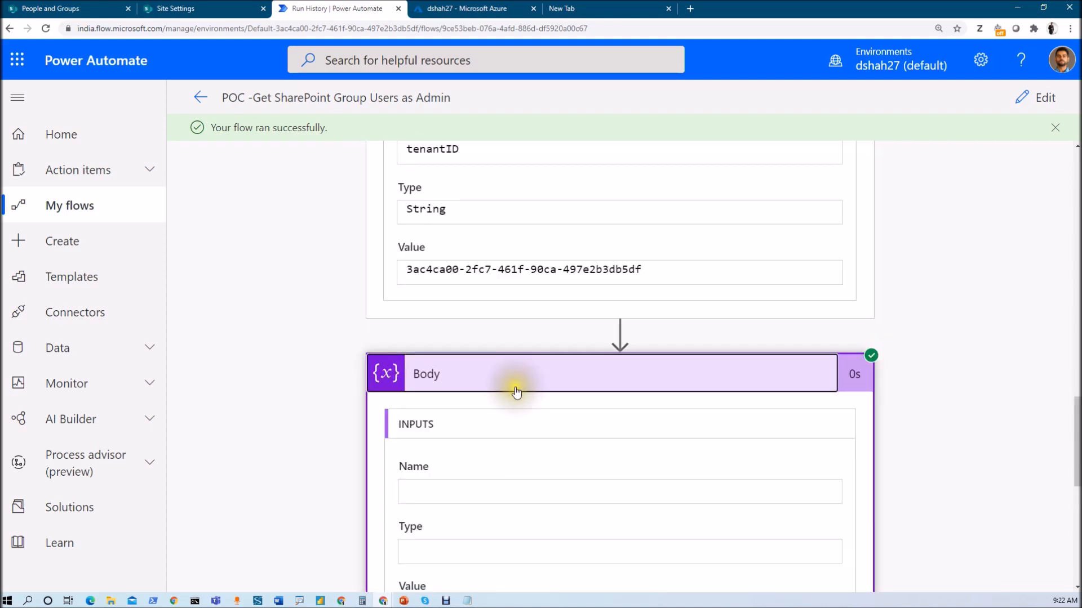
pyautogui.scroll(-3, 514, 389)
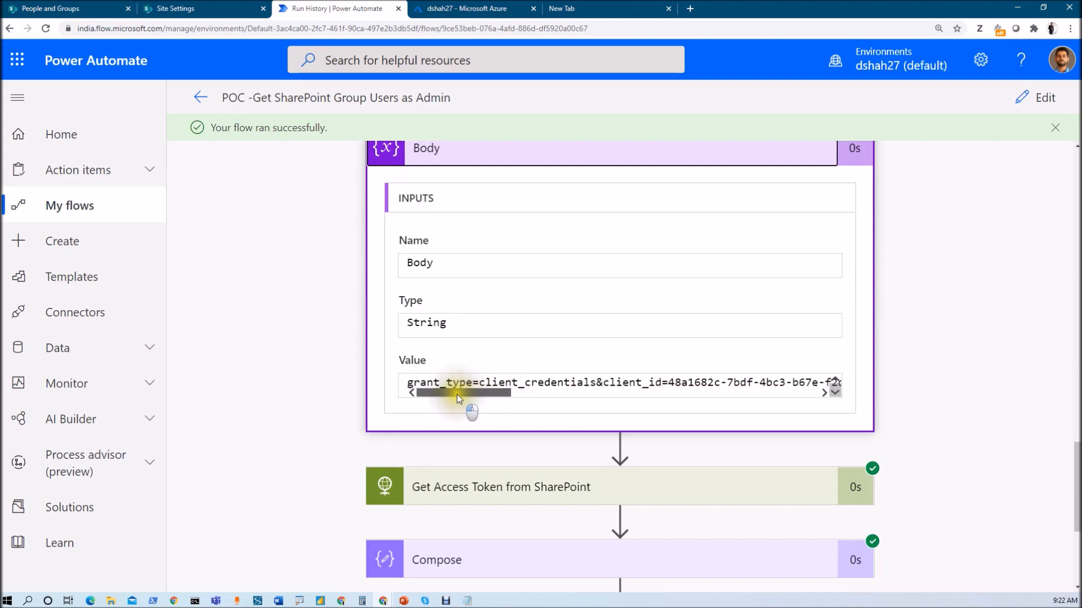
pyautogui.moveTo(480, 385); pyautogui.dragTo(584, 391)
pyautogui.moveTo(495, 395); pyautogui.dragTo(823, 400)
pyautogui.moveTo(576, 383); pyautogui.dragTo(447, 404)
# Expand Get Access Token from SharePoint in the run and examine its URI, body and header inputs.
pyautogui.click(497, 487)
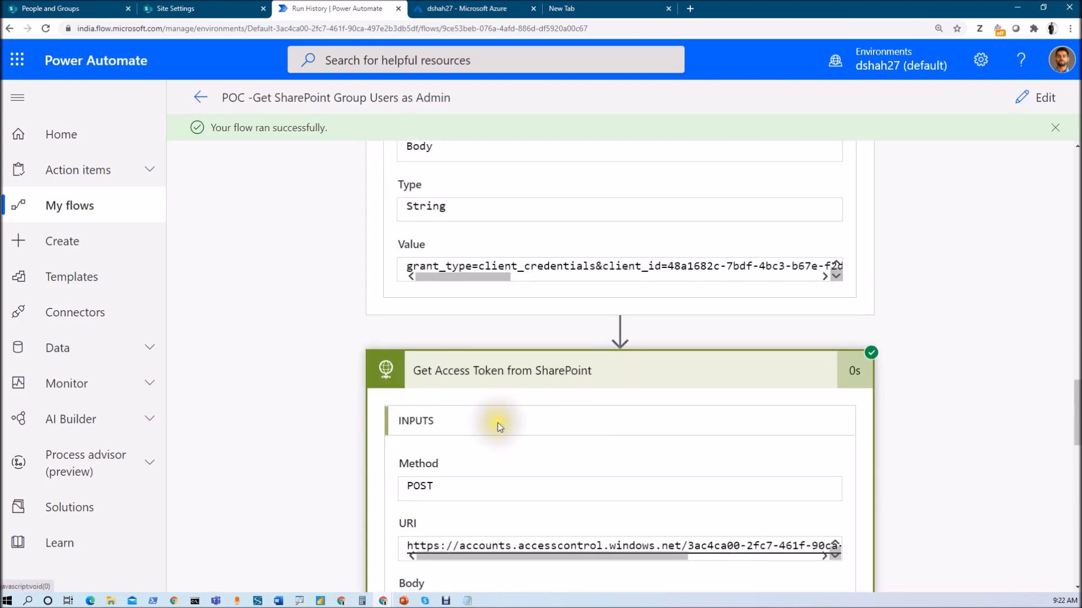
pyautogui.scroll(-2, 498, 423)
pyautogui.moveTo(458, 446); pyautogui.dragTo(590, 445)
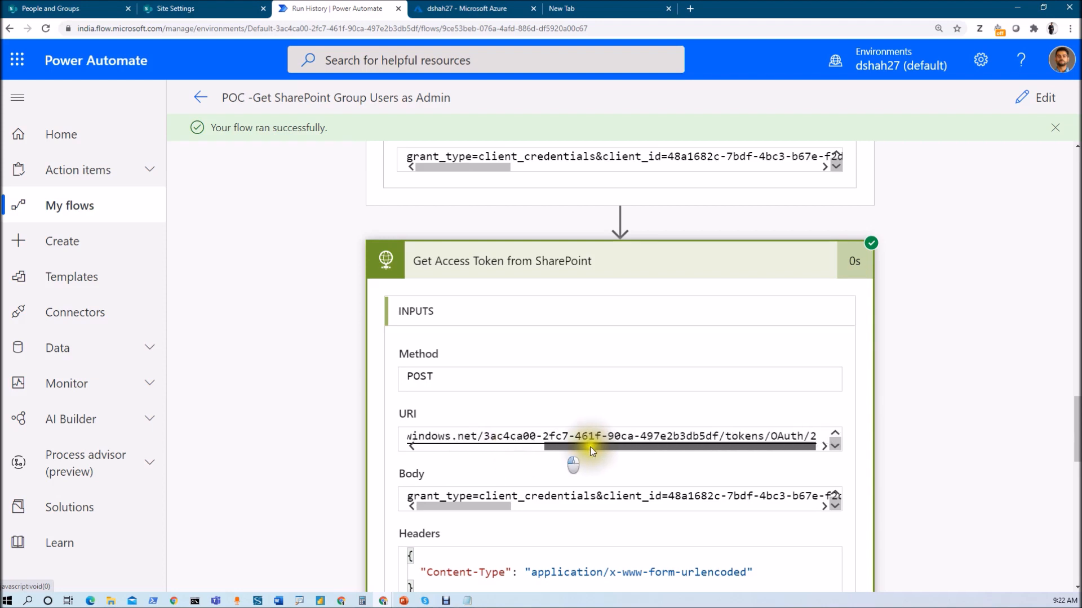
pyautogui.moveTo(483, 506); pyautogui.dragTo(773, 505)
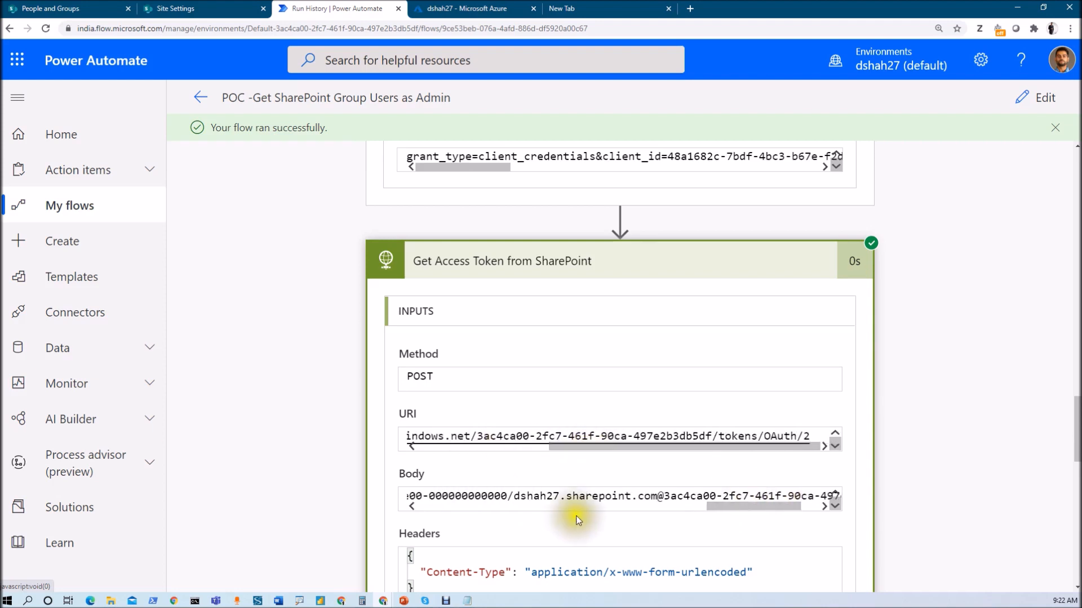
pyautogui.scroll(-4, 564, 496)
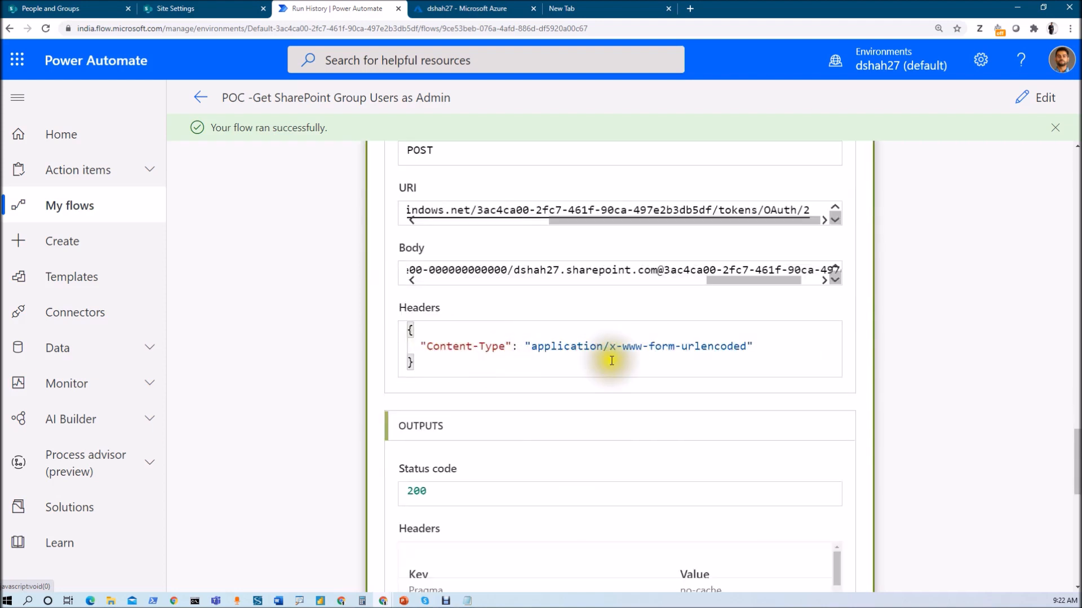
# Examine the outputs of Get Access Token from SharePoint, highlighting the access_token field in the response body.
pyautogui.scroll(-3, 518, 387)
pyautogui.scroll(-8, 546, 429)
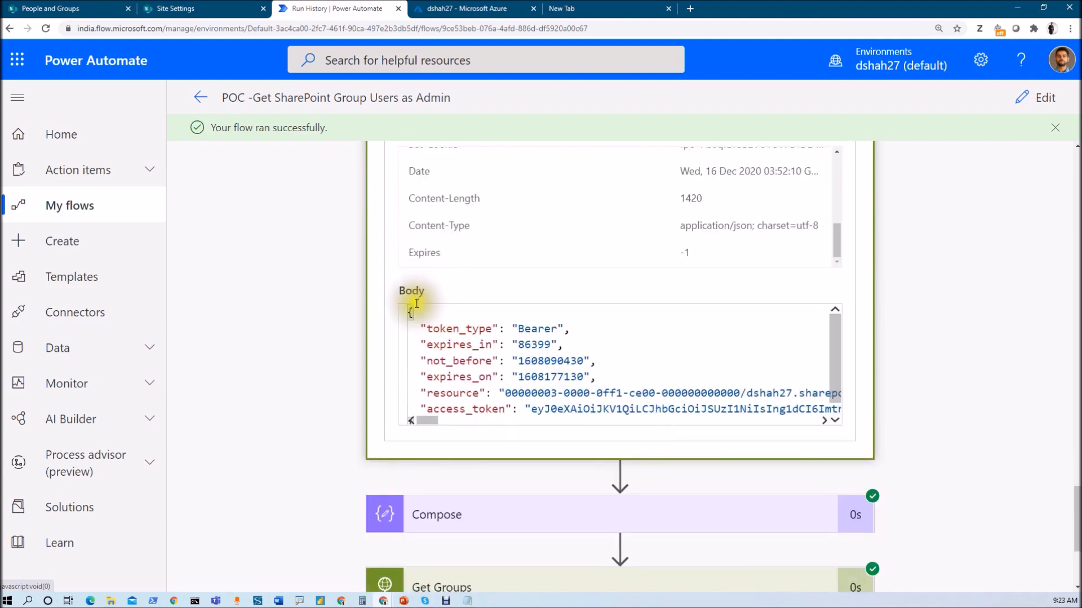
pyautogui.scroll(-1, 421, 329)
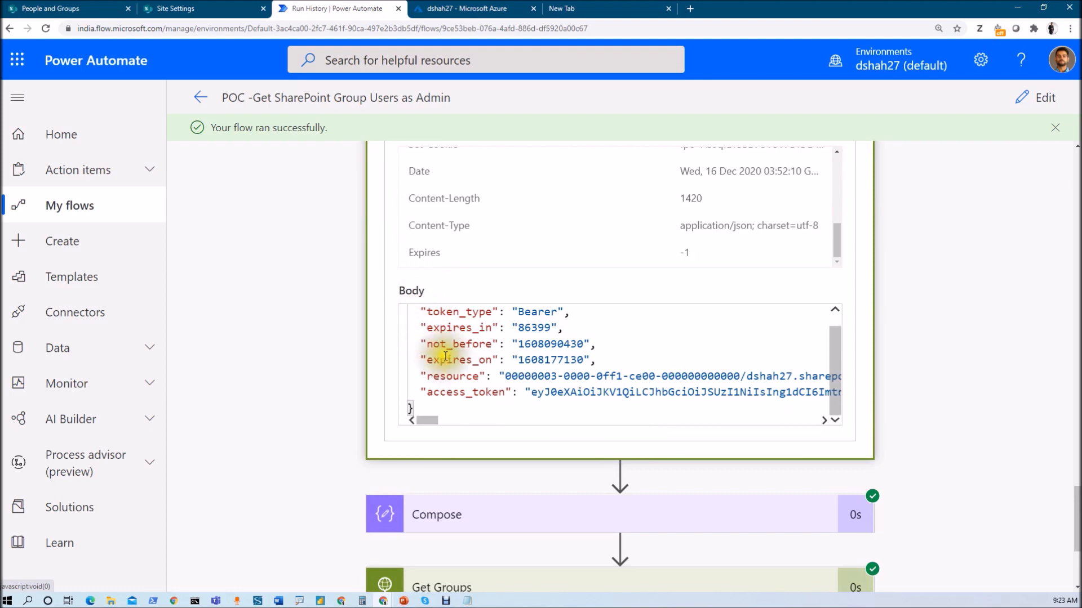
pyautogui.scroll(1, 450, 366)
pyautogui.scroll(1, 489, 395)
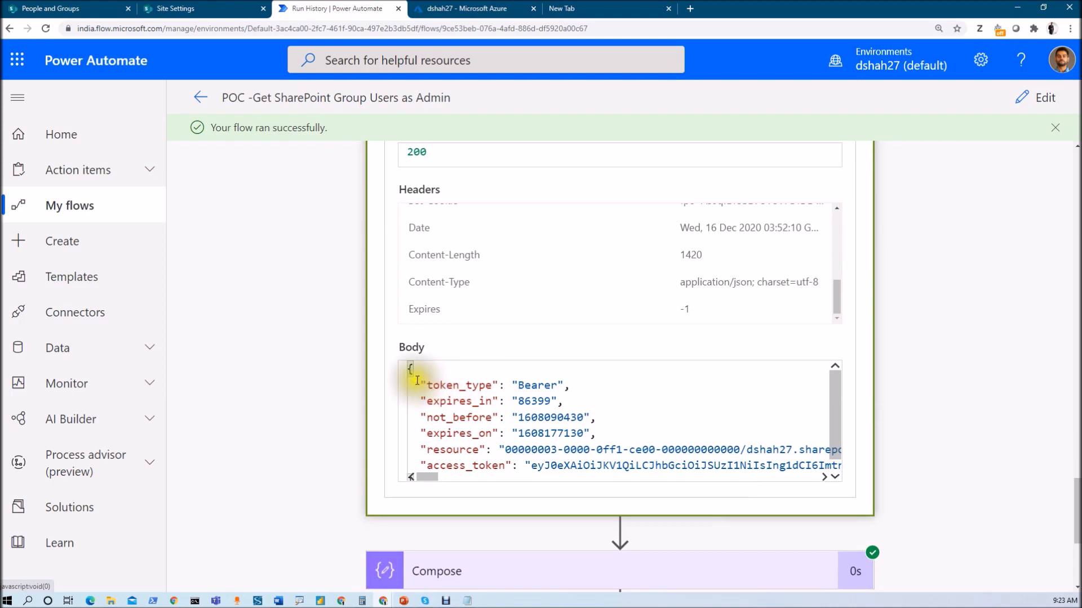
pyautogui.moveTo(427, 467); pyautogui.dragTo(506, 453)
pyautogui.scroll(-2, 493, 458)
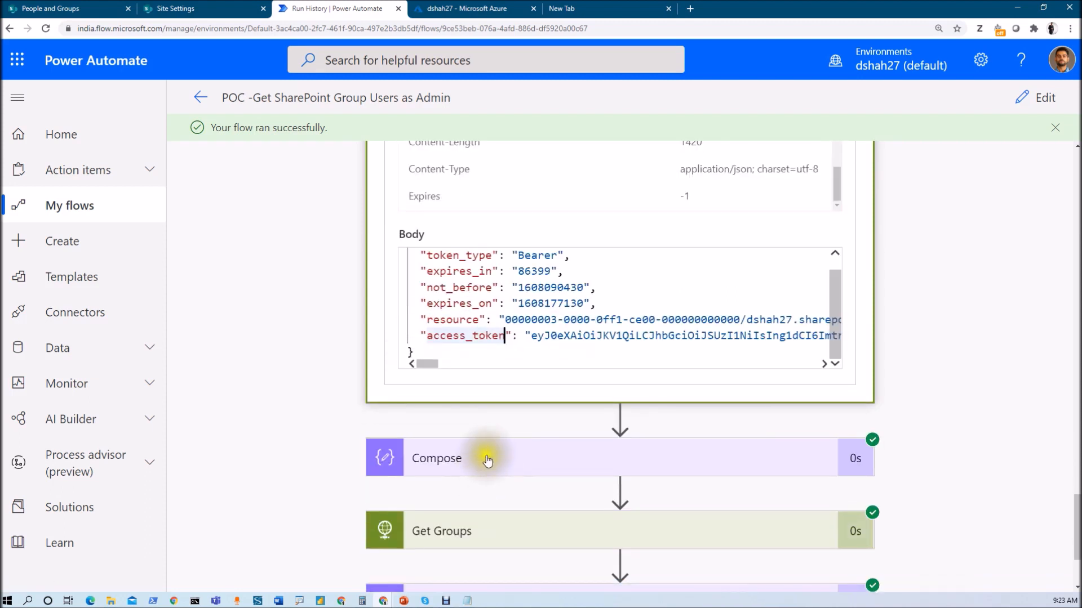
# Expand Compose in the run and examine the access token in its inputs and outputs.
pyautogui.click(496, 459)
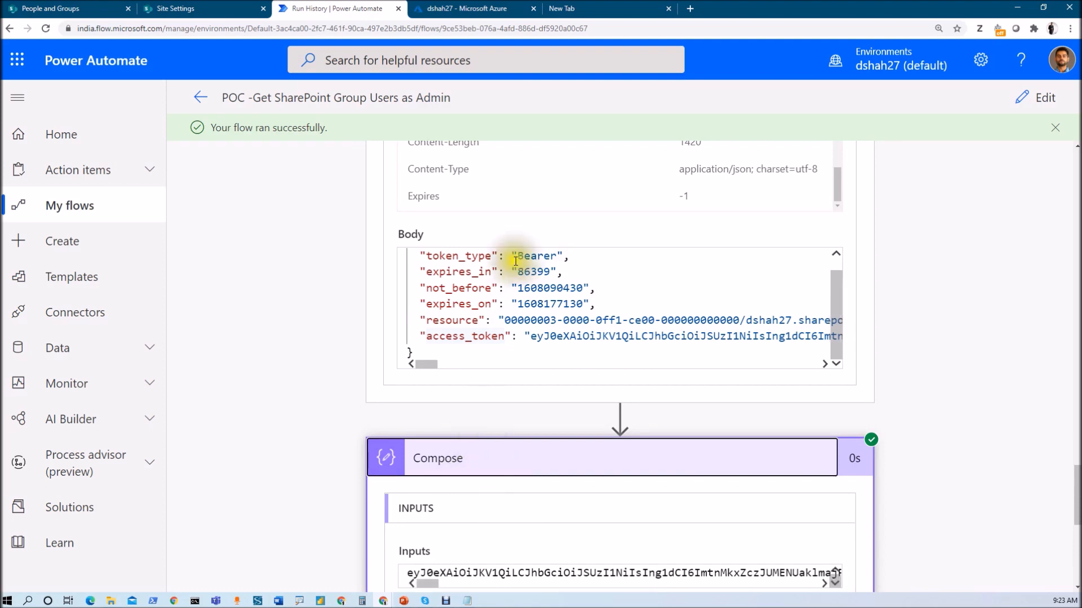
pyautogui.scroll(-3, 498, 376)
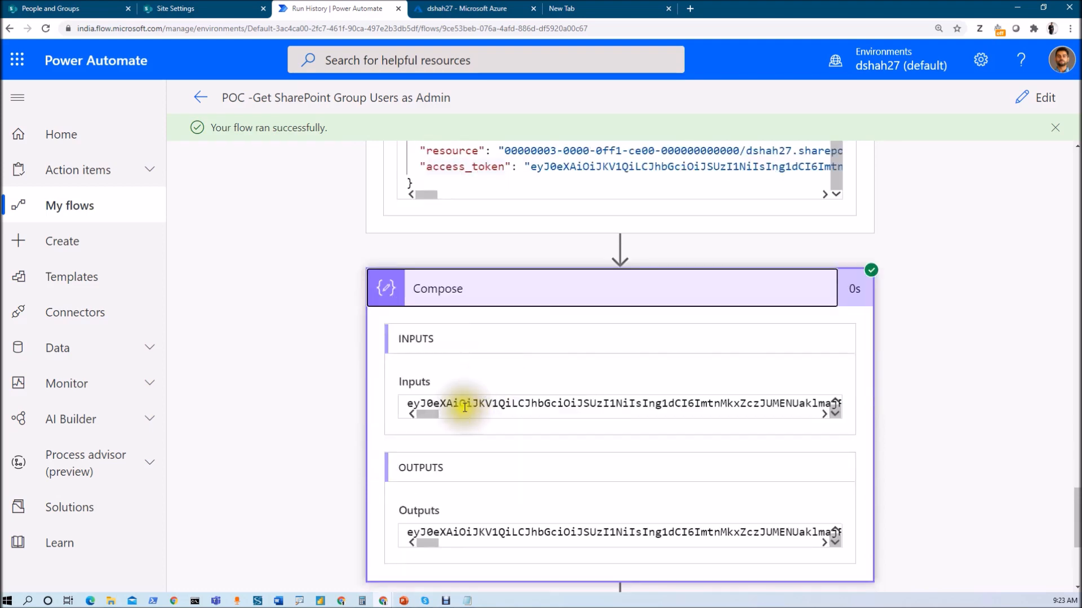
pyautogui.moveTo(430, 415)
pyautogui.mouseDown()
pyautogui.moveTo(807, 415)
pyautogui.moveTo(414, 417)
pyautogui.mouseUp()
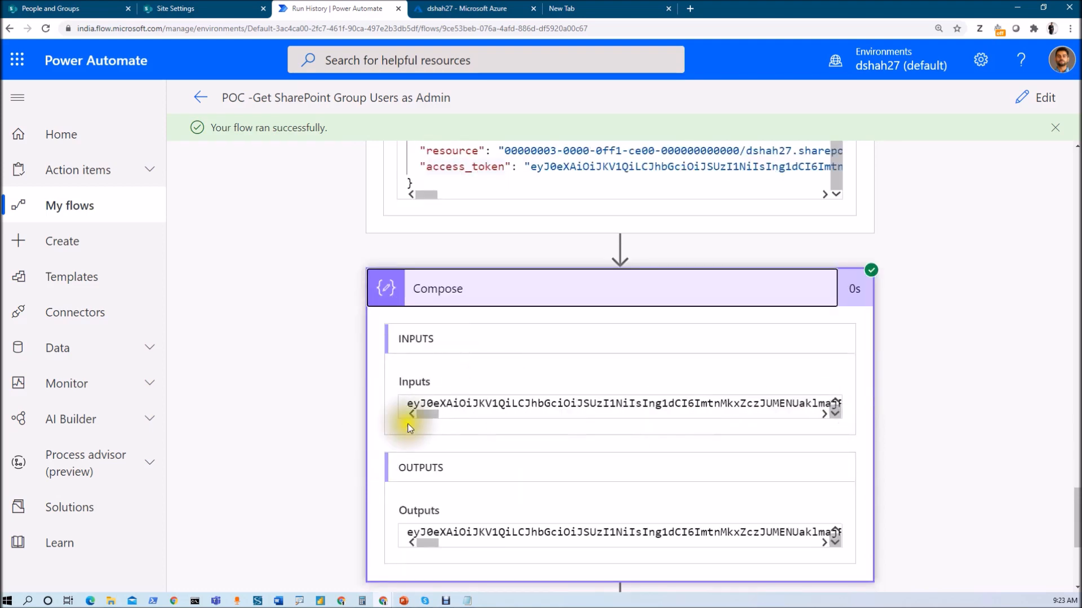
# Expand Get Groups in the run and examine its method, the URI through to the Approvers users endpoint, and its headers.
pyautogui.scroll(-4, 523, 421)
pyautogui.click(523, 421)
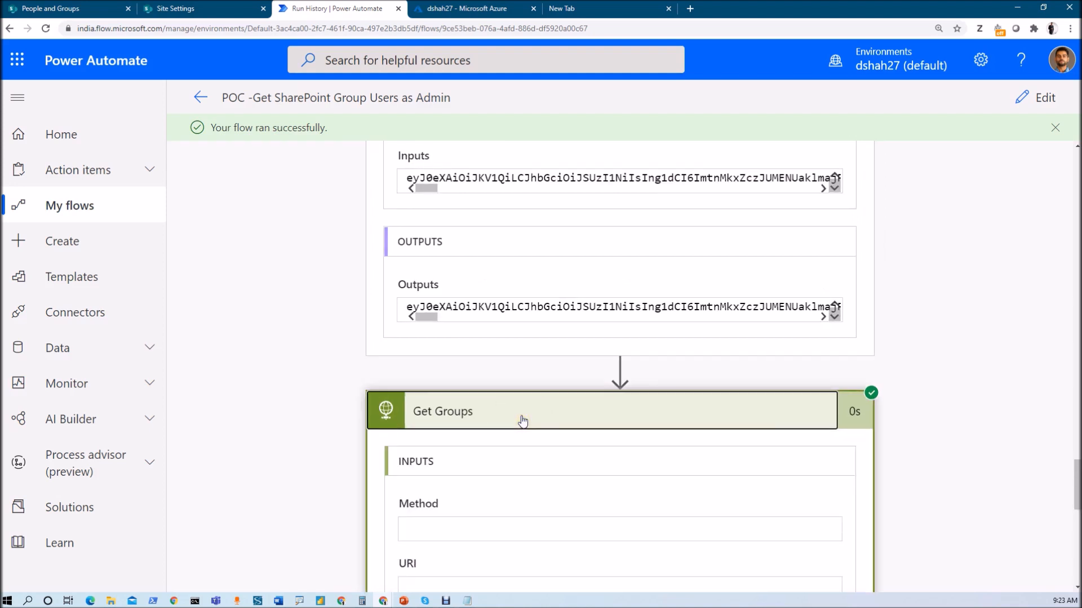
pyautogui.scroll(-3, 518, 417)
pyautogui.moveTo(425, 427); pyautogui.dragTo(632, 428)
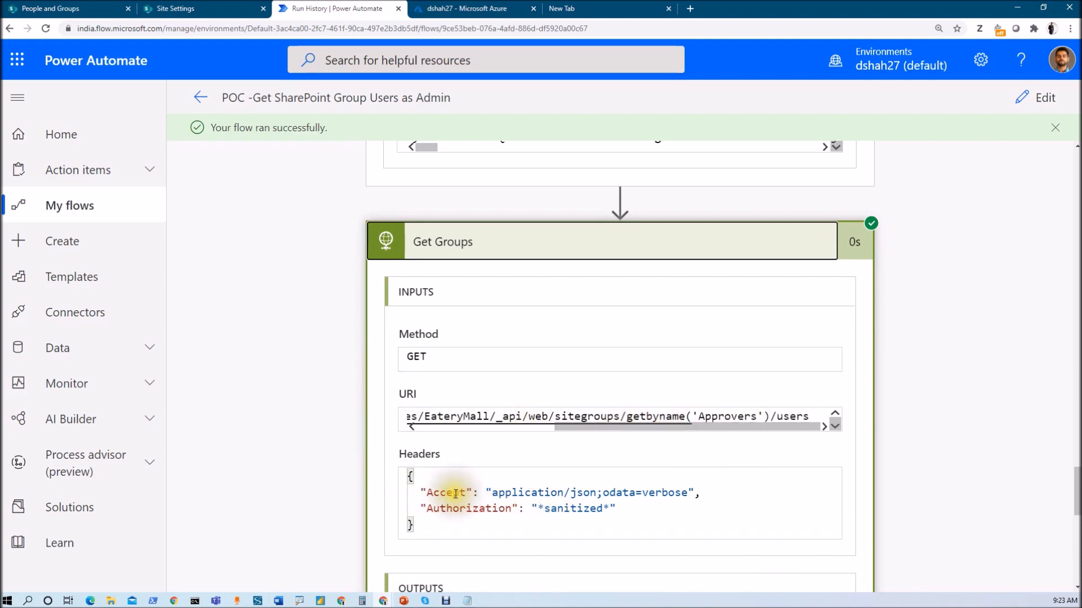
pyautogui.scroll(3, 496, 496)
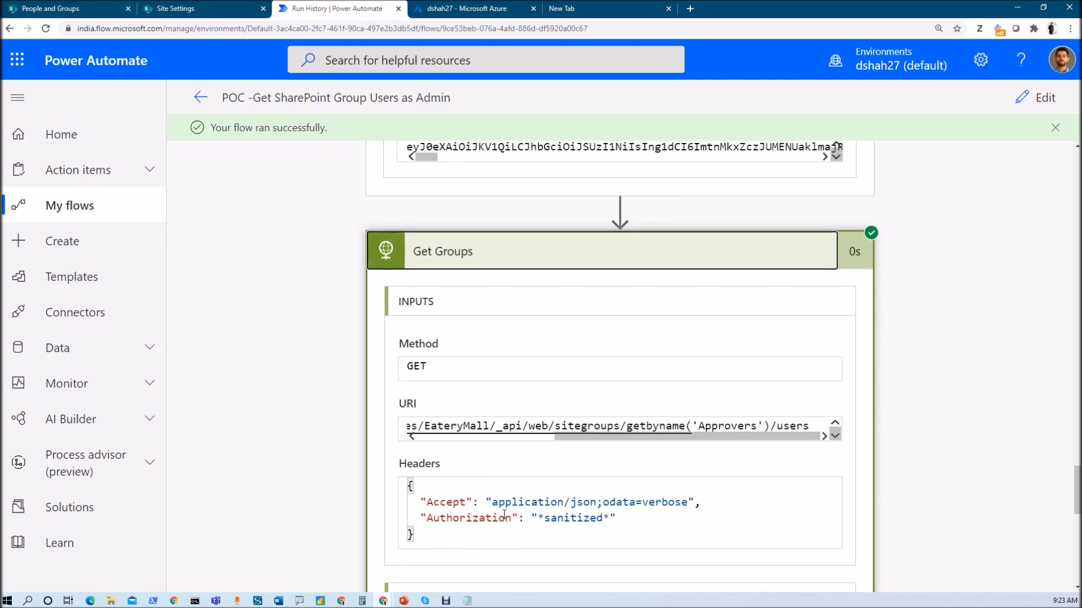
pyautogui.scroll(-3, 475, 319)
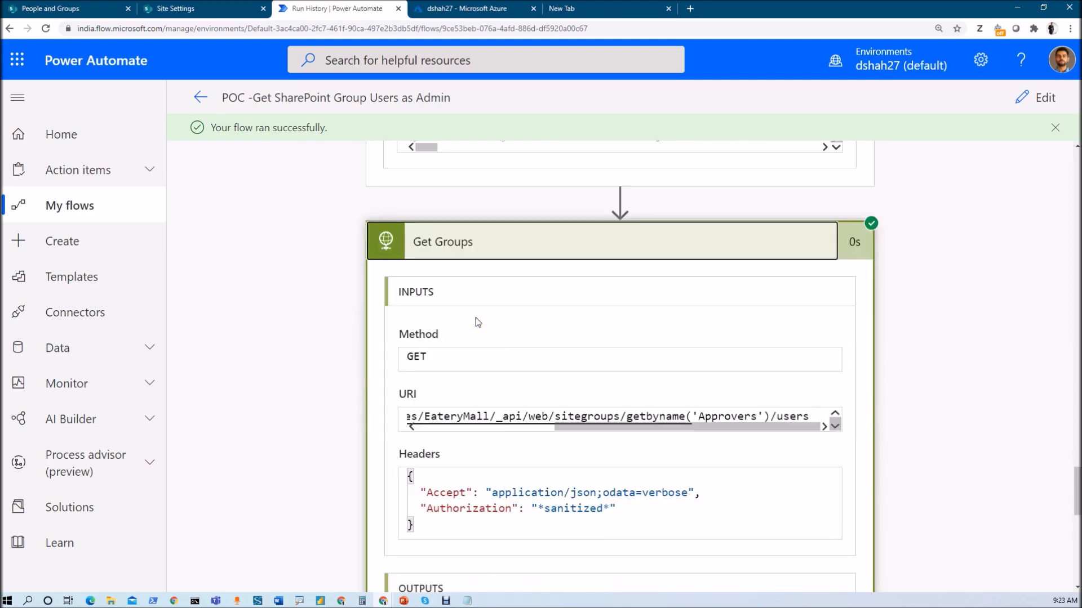
# Examine the outputs of Get Groups, reading through the user results in the response body.
pyautogui.scroll(-3, 540, 428)
pyautogui.scroll(-4, 536, 477)
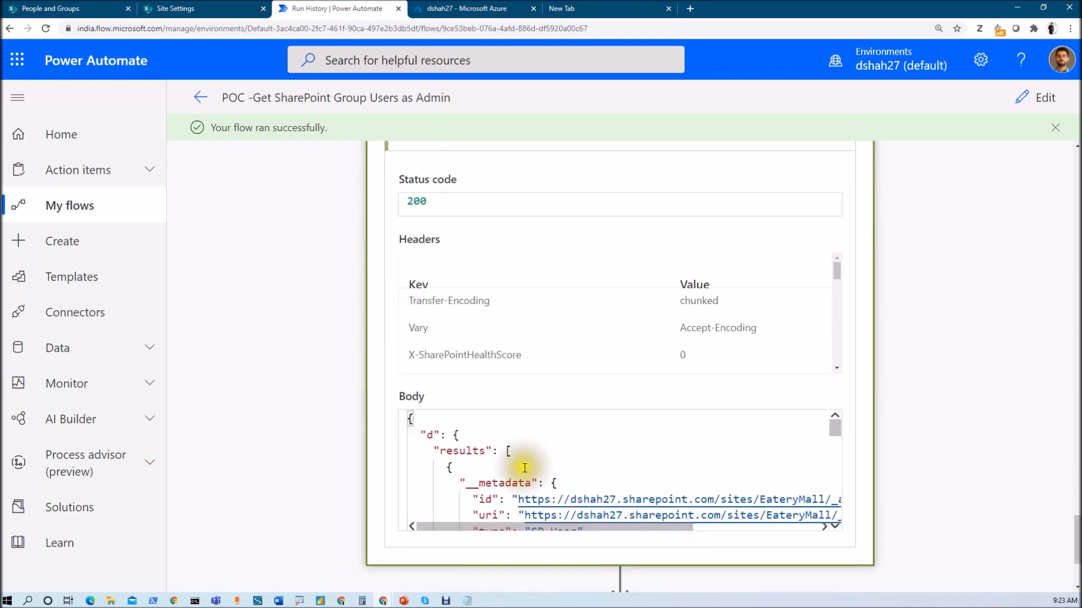
pyautogui.scroll(-3, 465, 463)
pyautogui.scroll(5, 543, 466)
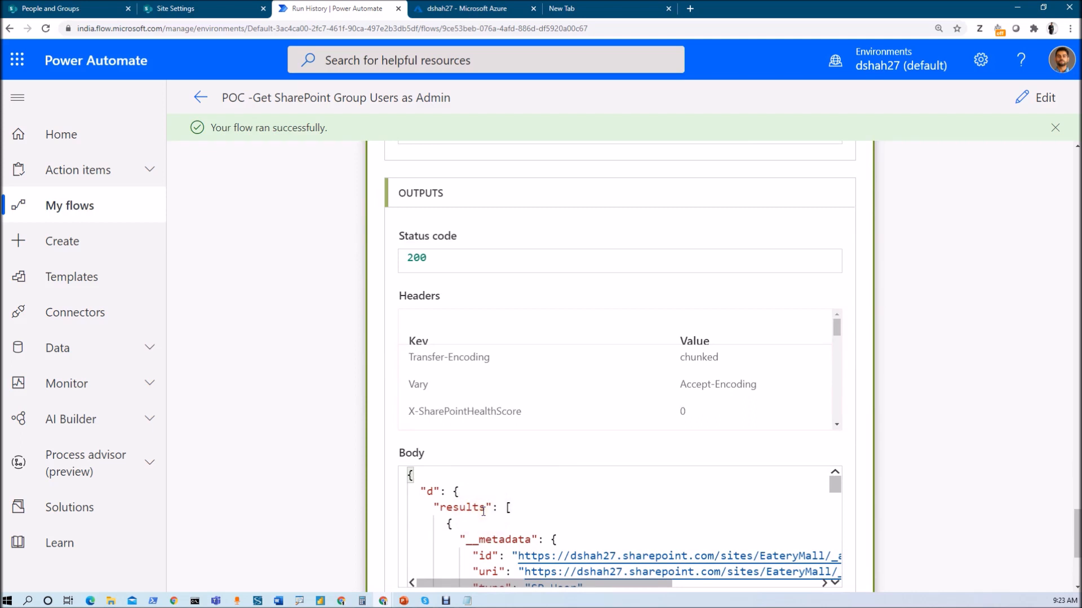
pyautogui.scroll(-2, 483, 512)
pyautogui.scroll(-4, 482, 511)
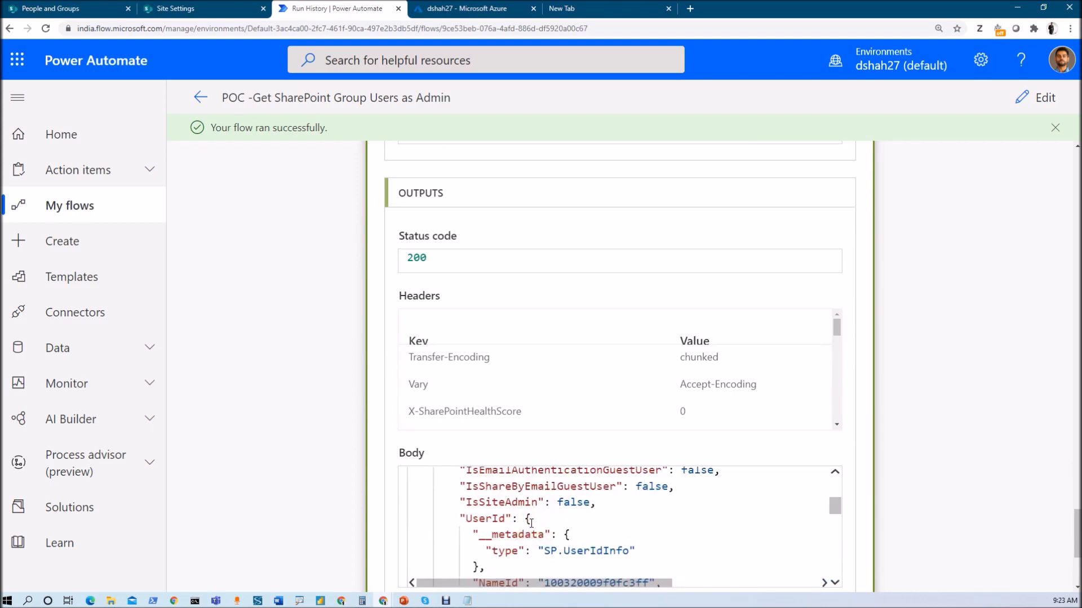
pyautogui.scroll(-3, 531, 524)
pyautogui.scroll(-12, 531, 524)
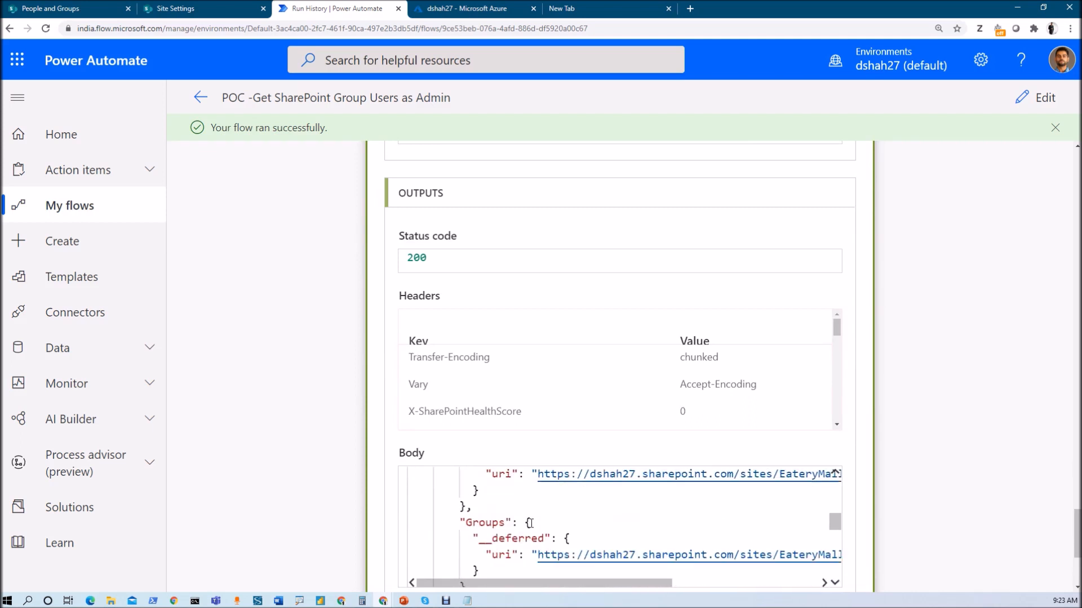
# Expand Select in the run and examine its From input and the user entries in its output body.
pyautogui.click(519, 455)
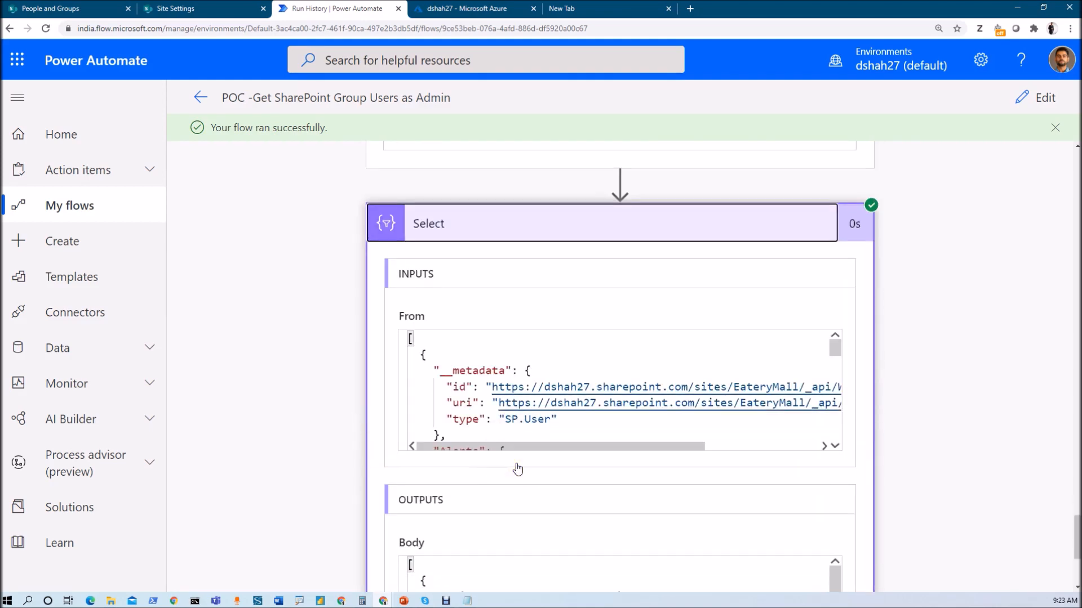
pyautogui.scroll(-4, 517, 469)
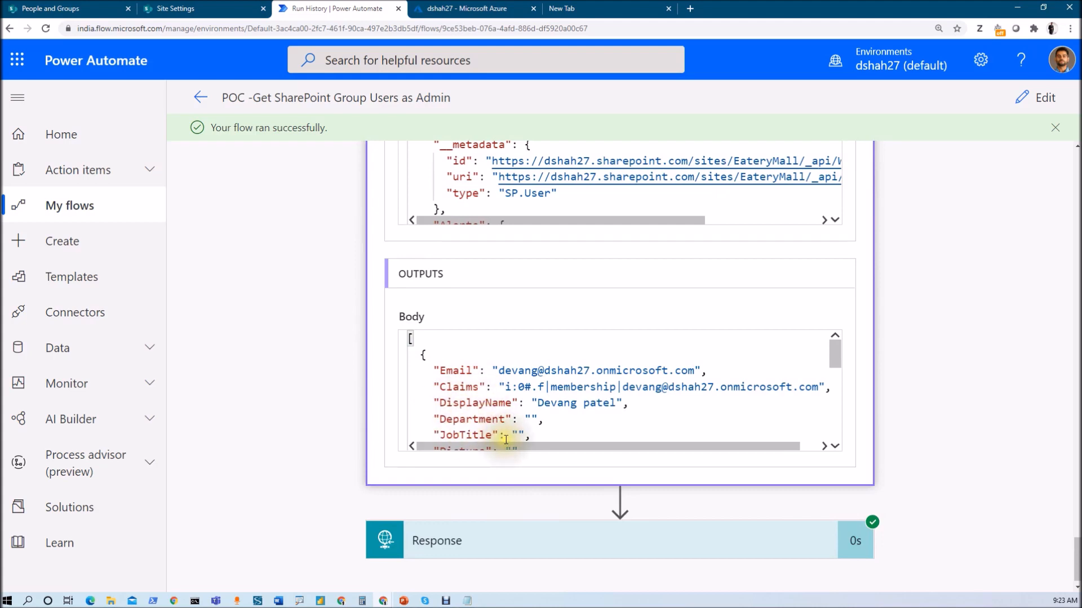
pyautogui.scroll(-5, 482, 415)
pyautogui.scroll(2, 481, 416)
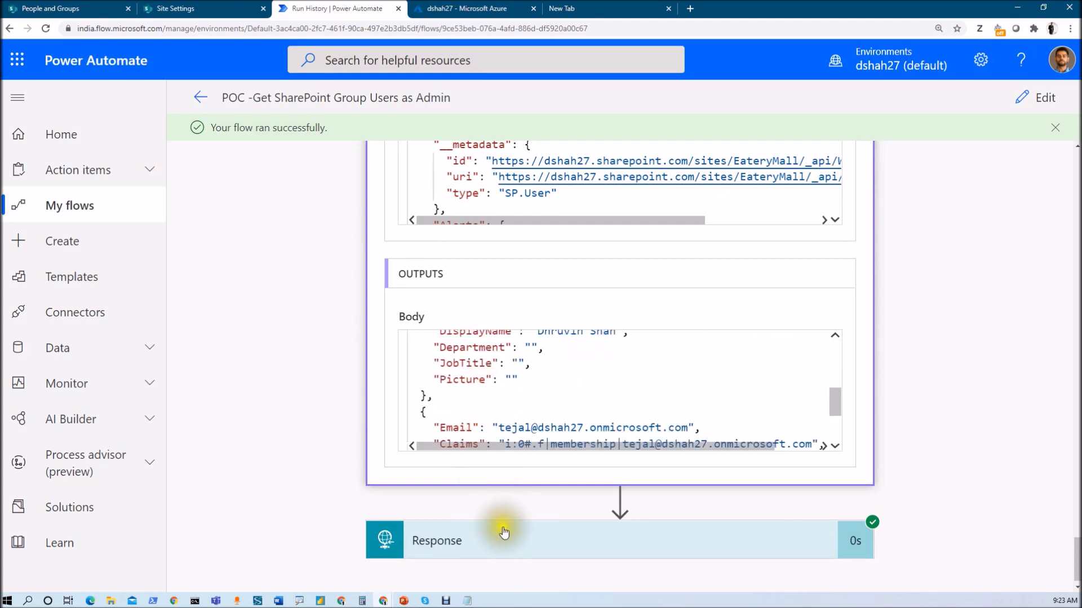
# Expand Response in the run to review its contents, and leave the run details from the beginning of the flow.
pyautogui.click(501, 540)
pyautogui.scroll(-5, 504, 467)
pyautogui.scroll(-5, 506, 539)
pyautogui.scroll(15, 768, 186)
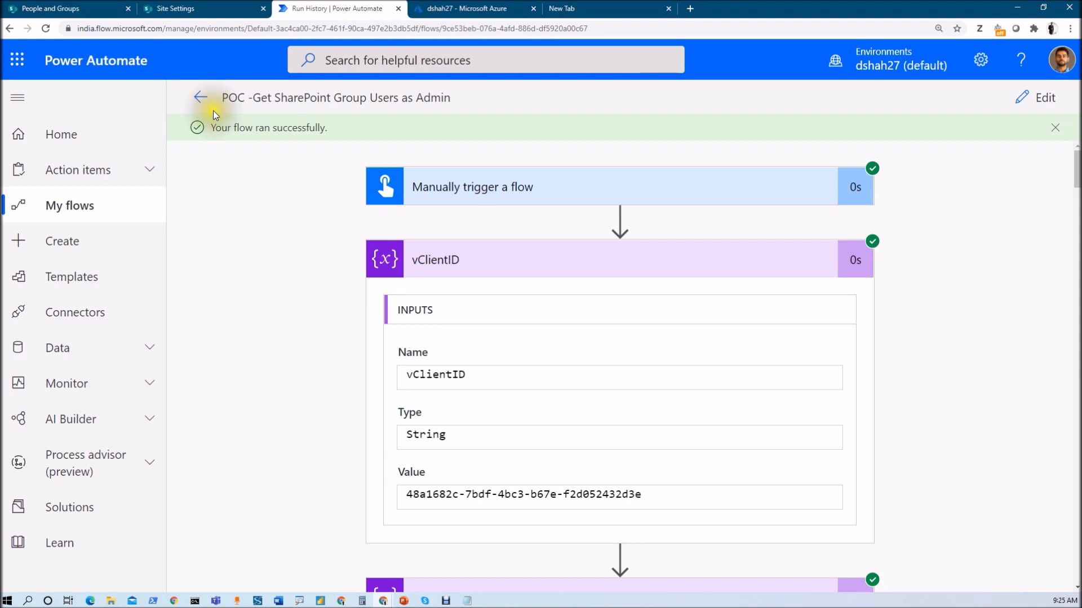
pyautogui.click(201, 99)
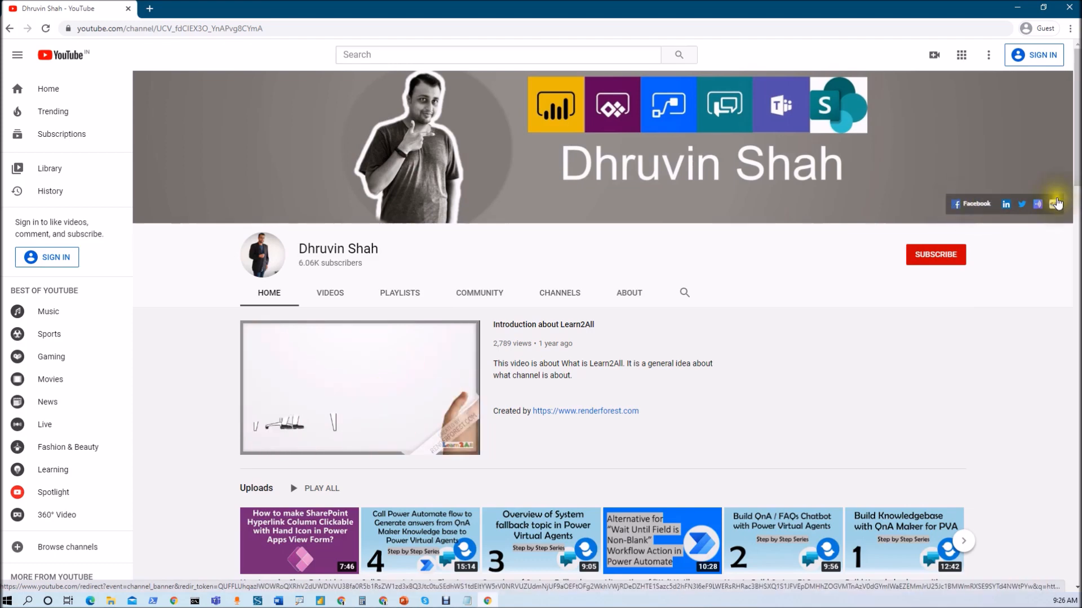
# View The Power Platform Show podcast and the WhatsApp updates form linked in the YouTube channel banner, returning to the channel page each time.
pyautogui.click(1037, 205)
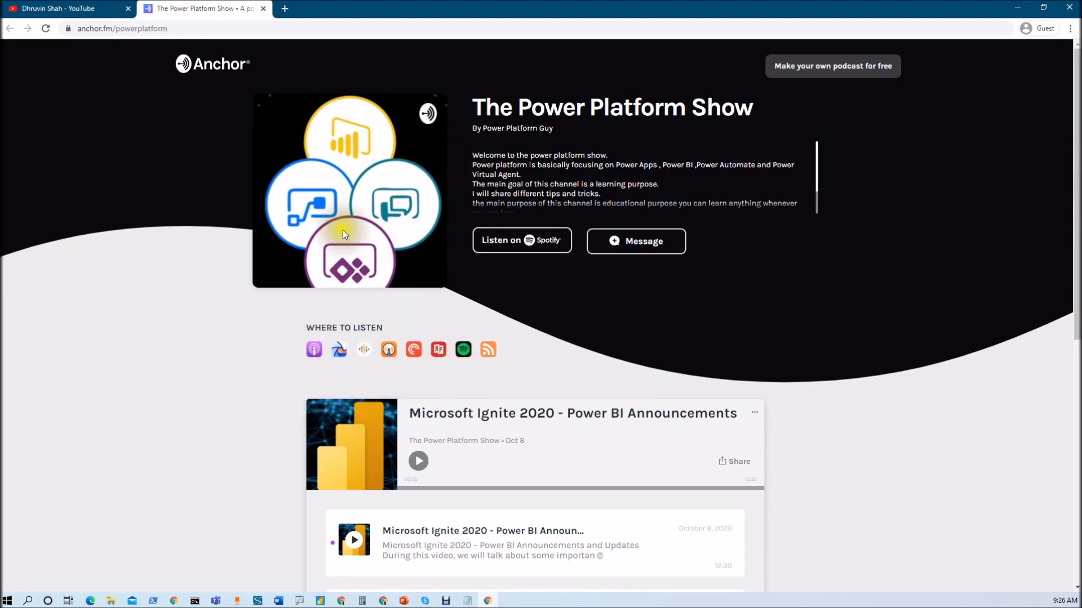
pyautogui.click(68, 8)
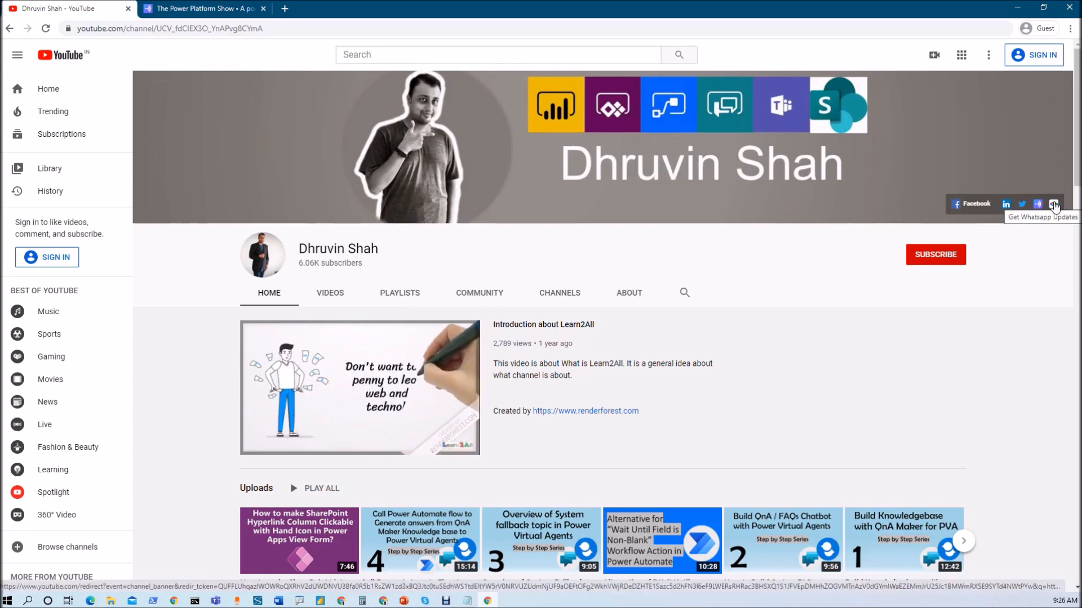
pyautogui.click(1054, 206)
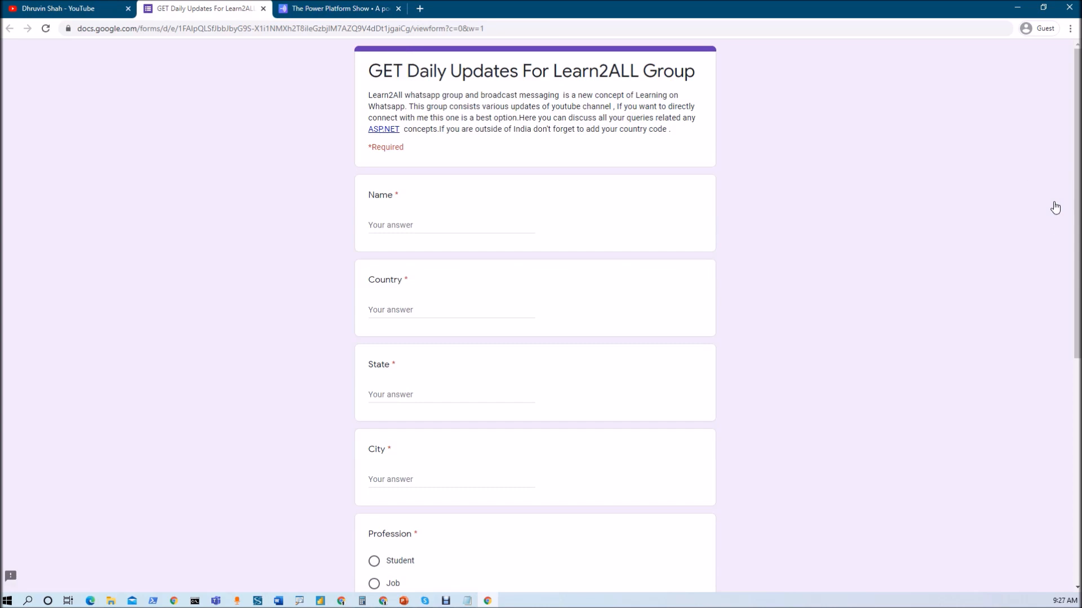
pyautogui.click(119, 6)
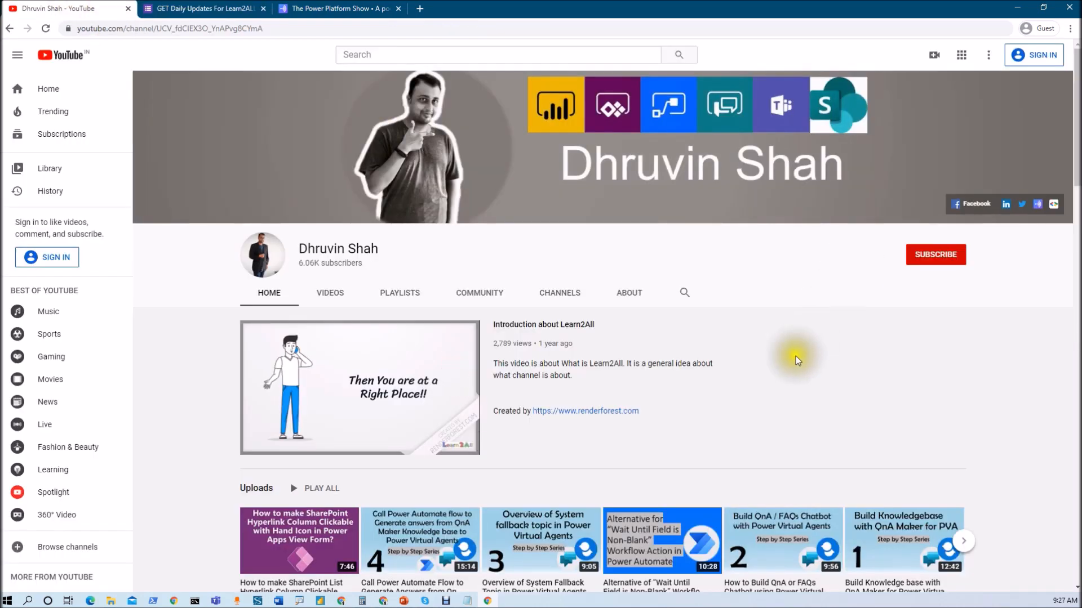